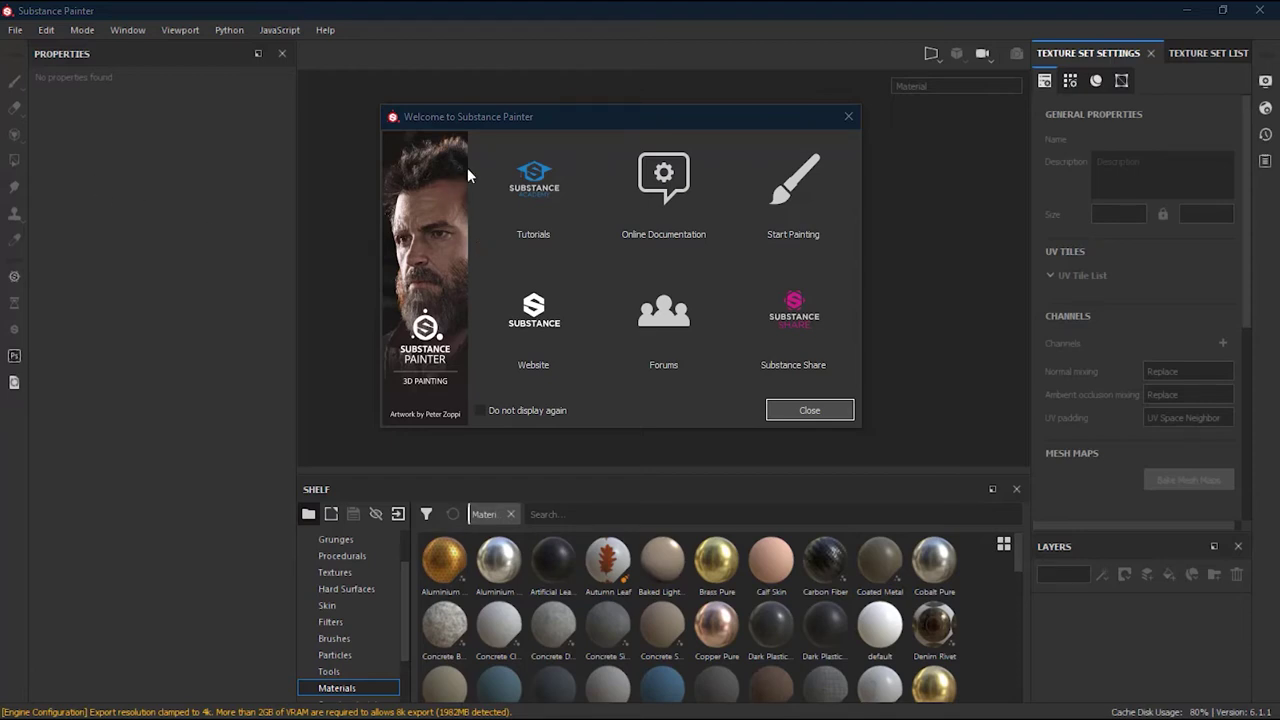
Close the welcome window and enlarge the viewport by shrinking the shelf's height and the properties area's width
{"action": "left_click", "coordinate": [795, 411]}
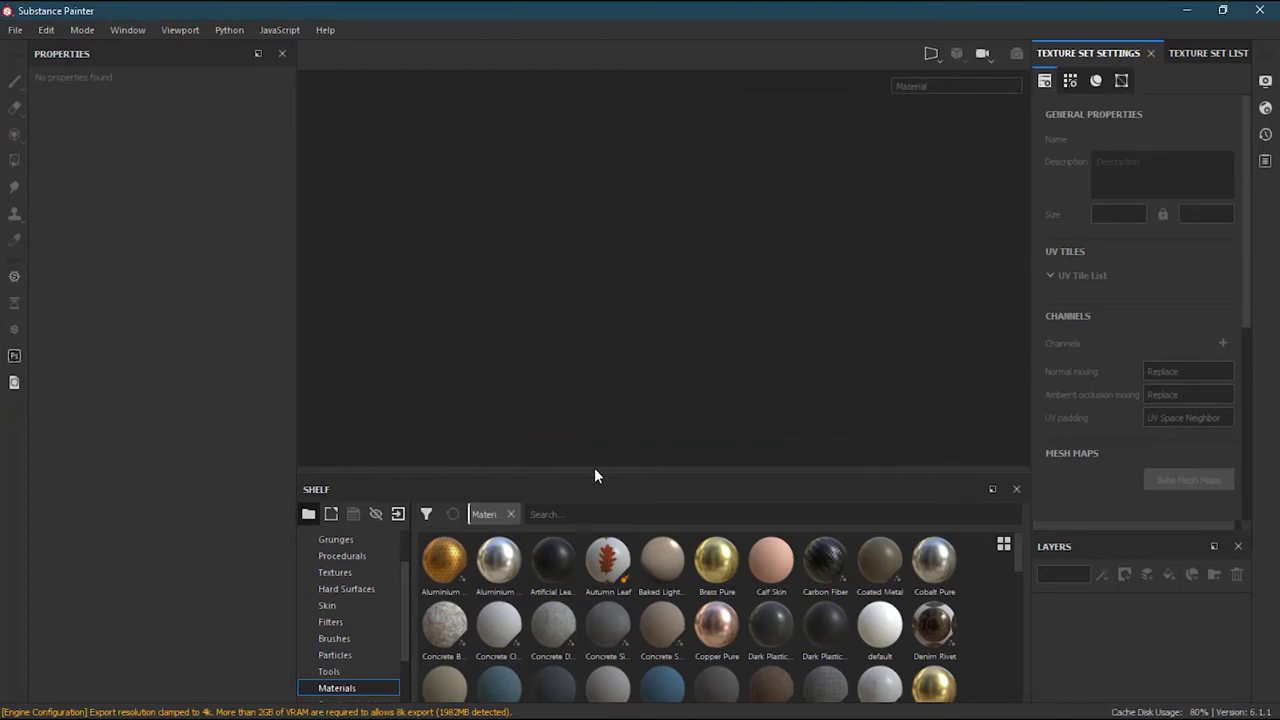
{"action": "left_click_drag", "start_coordinate": [597, 473], "coordinate": [610, 565]}
{"action": "left_click_drag", "start_coordinate": [296, 394], "coordinate": [194, 386]}
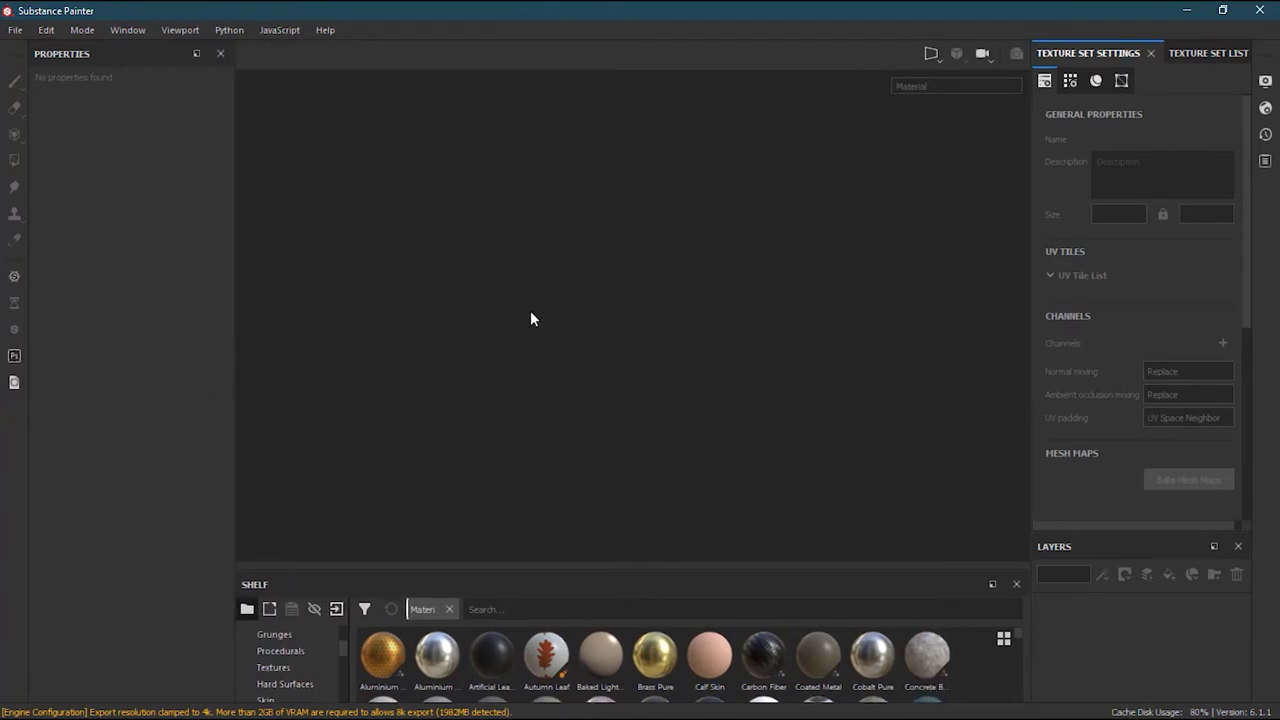
Start a new project and review the available templates, keeping PBR - Metallic Roughness (allegorithmic)
{"action": "left_click", "coordinate": [14, 33]}
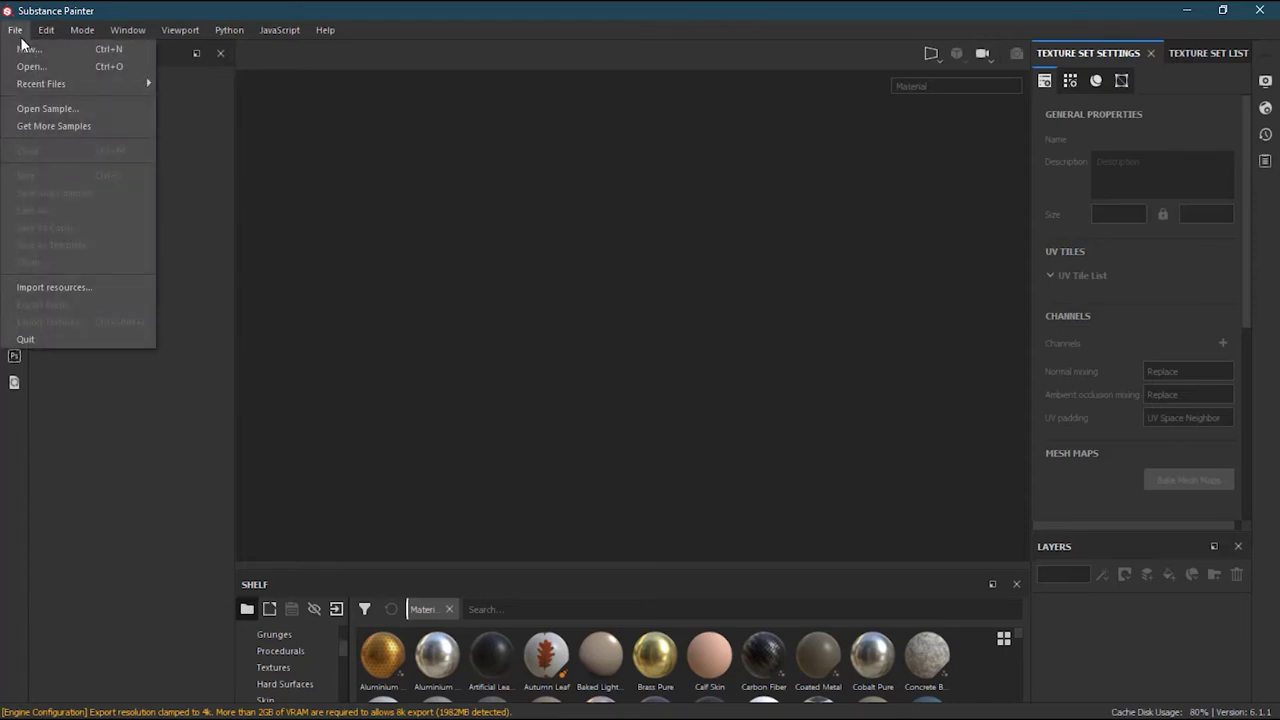
{"action": "left_click", "coordinate": [27, 50]}
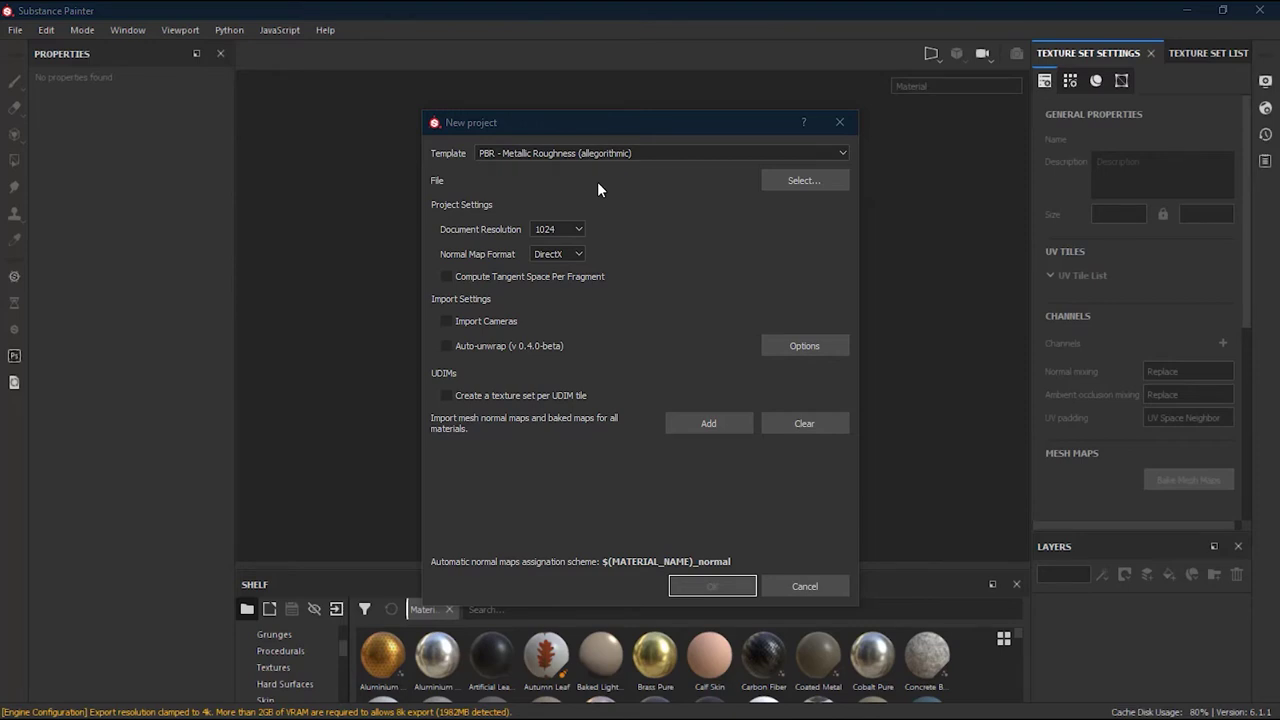
{"action": "left_click", "coordinate": [604, 153]}
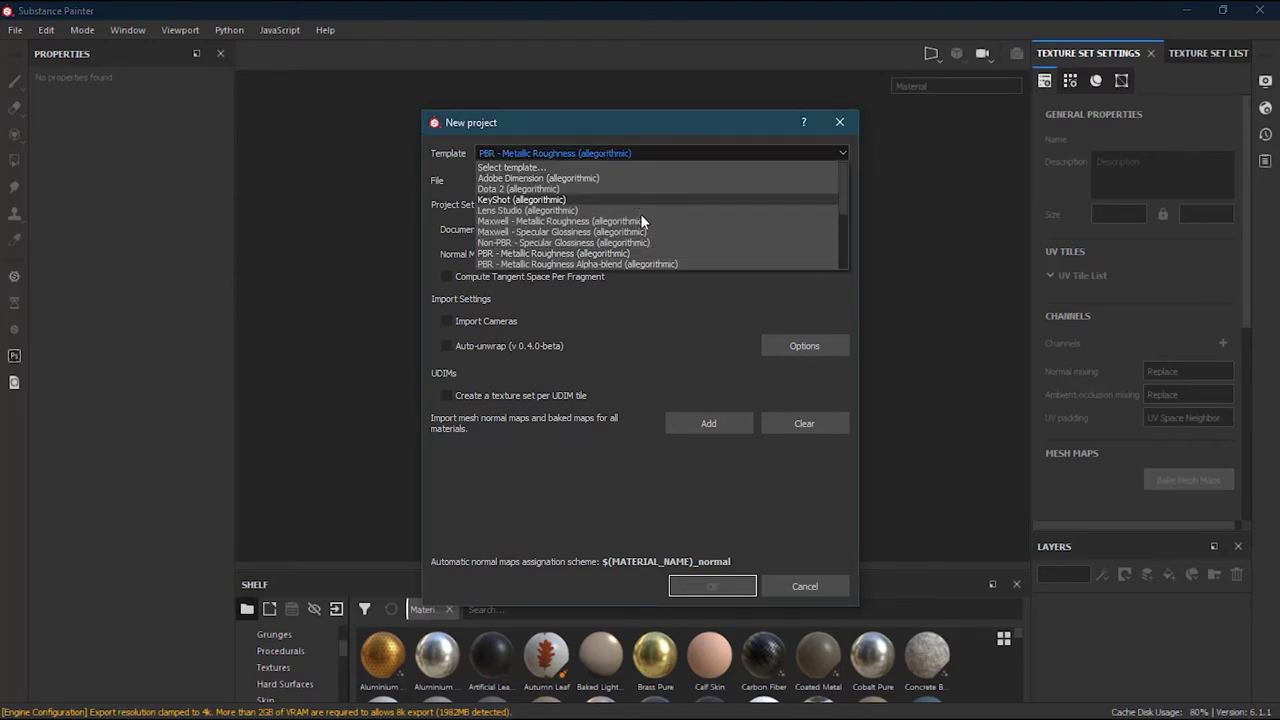
{"action": "left_click_drag", "start_coordinate": [844, 210], "coordinate": [842, 244]}
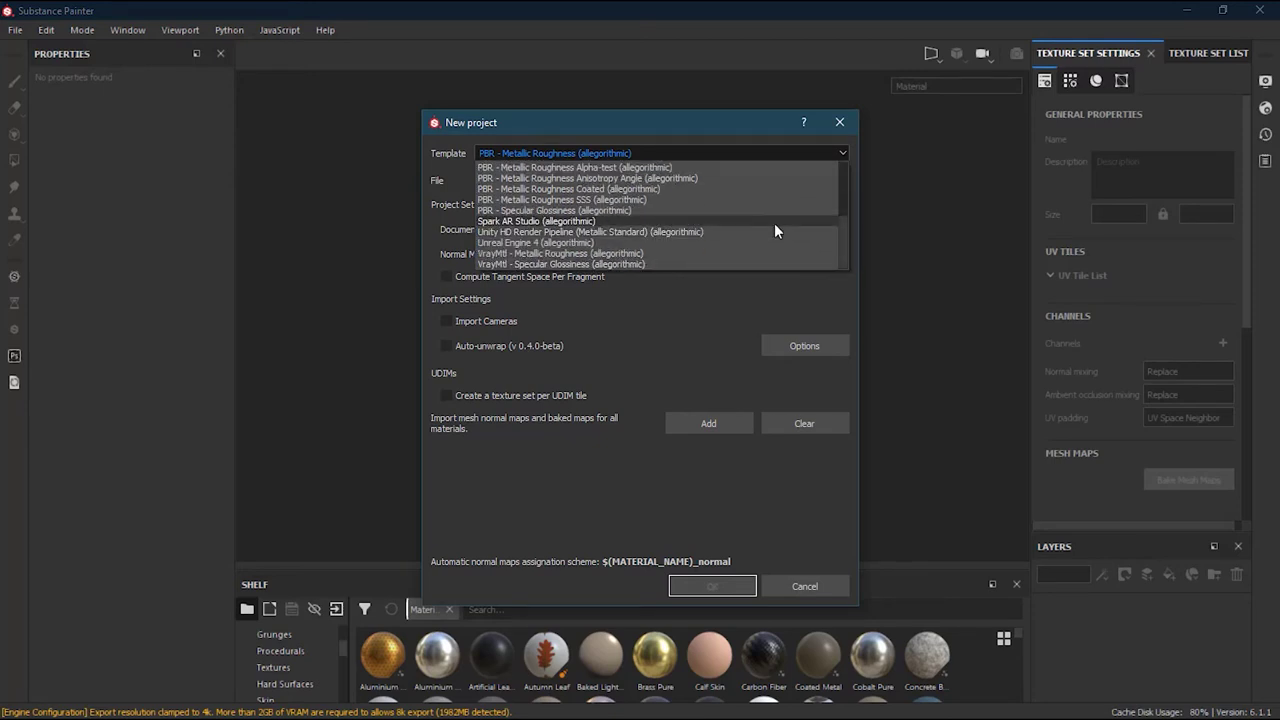
{"action": "scroll", "coordinate": [753, 235], "scroll_direction": "up", "scroll_amount": 1}
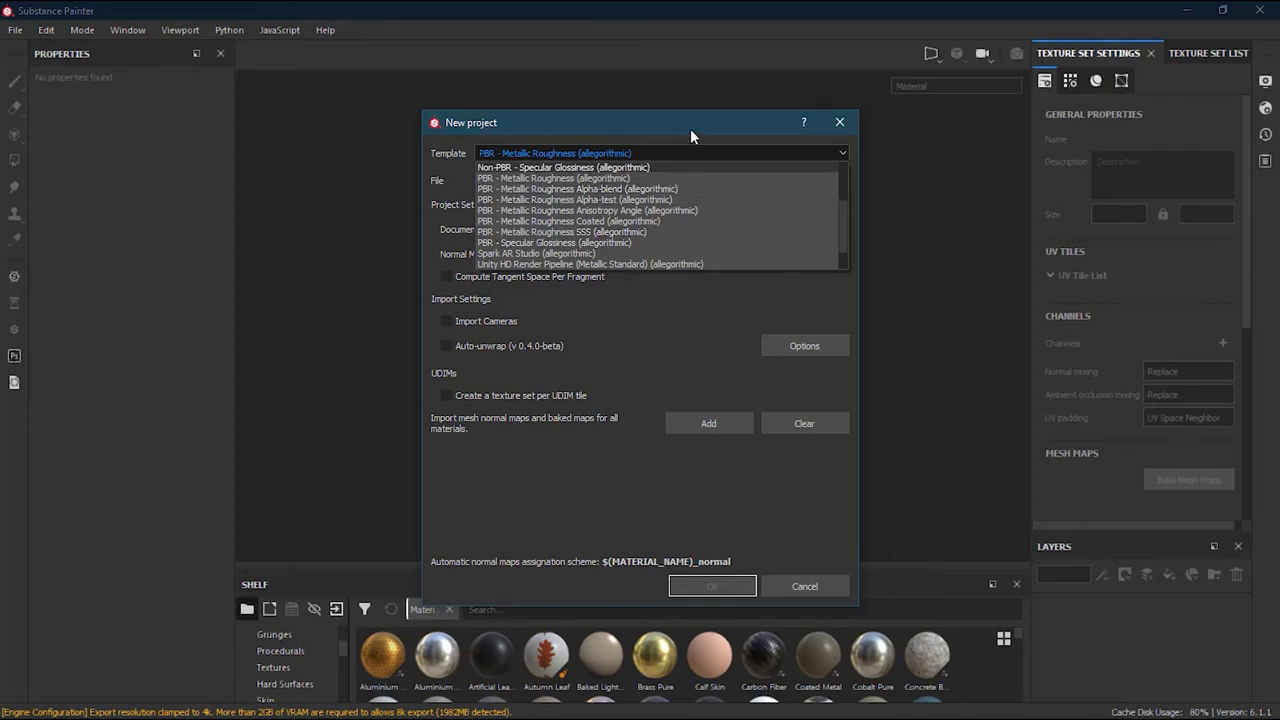
{"action": "left_click", "coordinate": [663, 126]}
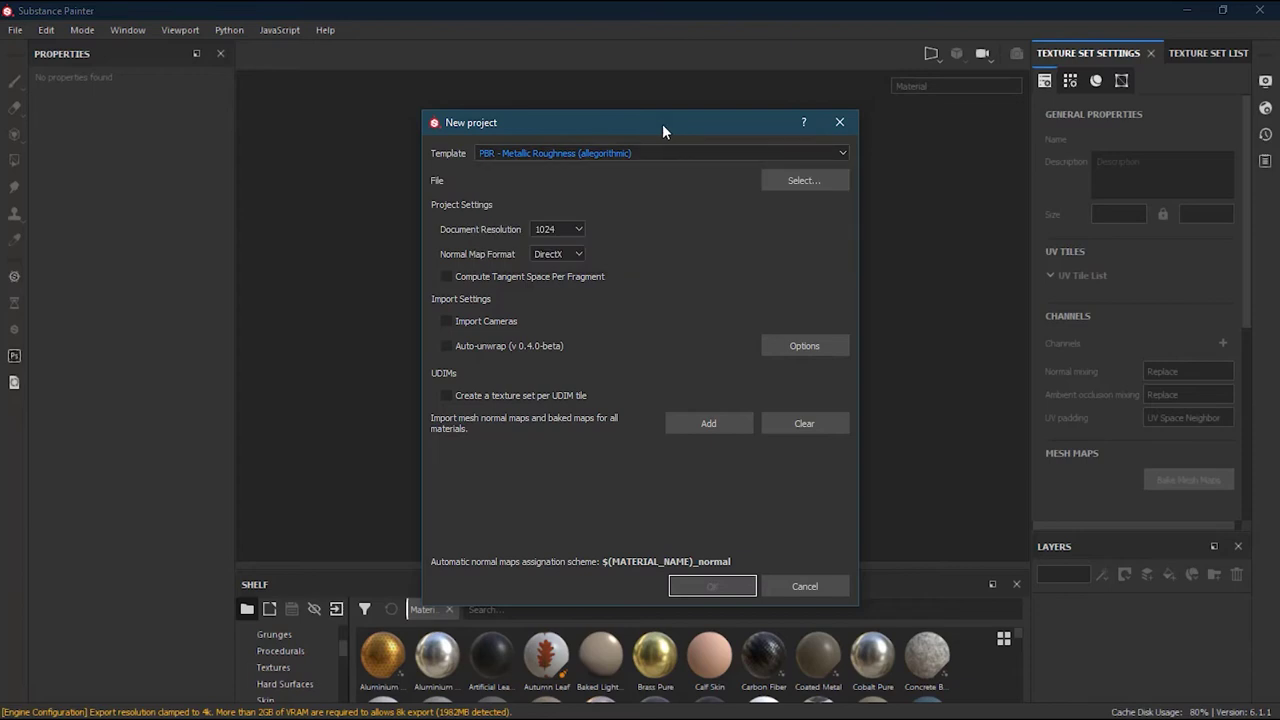
Review the document resolution and normal map format options, keeping 1024 and DirectX
{"action": "left_click", "coordinate": [563, 229]}
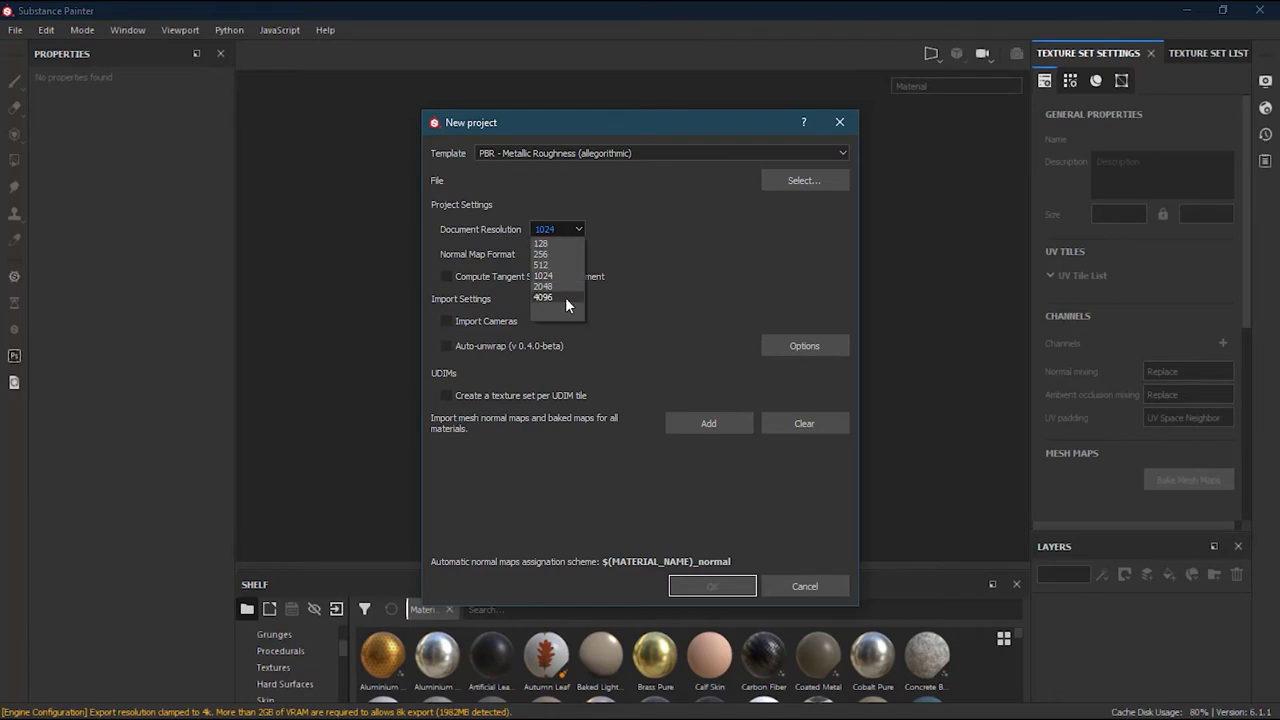
{"action": "left_click", "coordinate": [689, 234]}
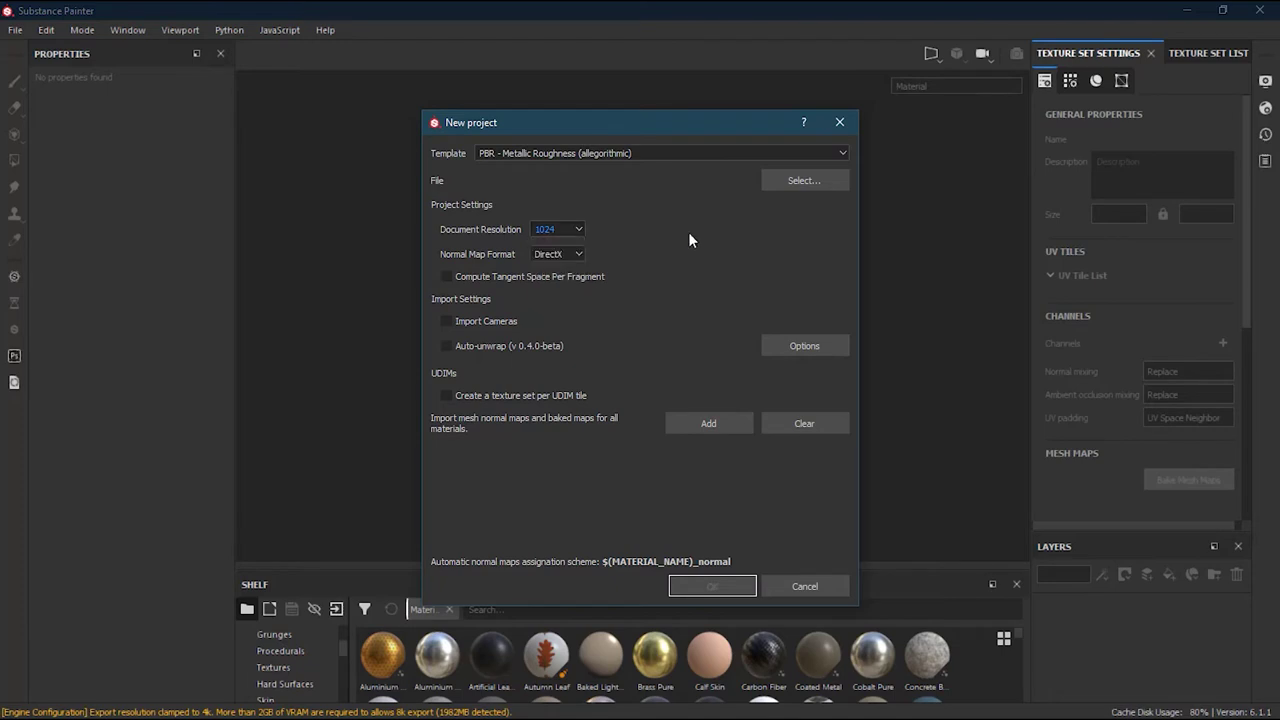
{"action": "left_click", "coordinate": [577, 256]}
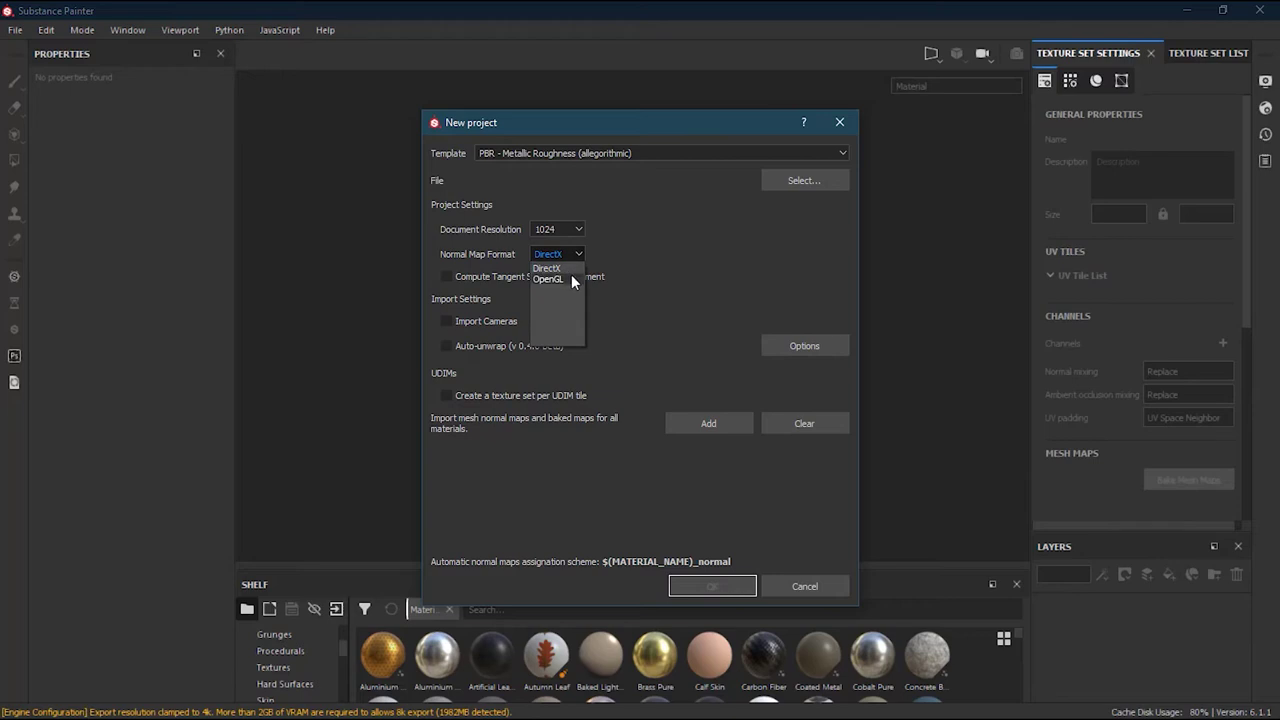
{"action": "left_click", "coordinate": [639, 256]}
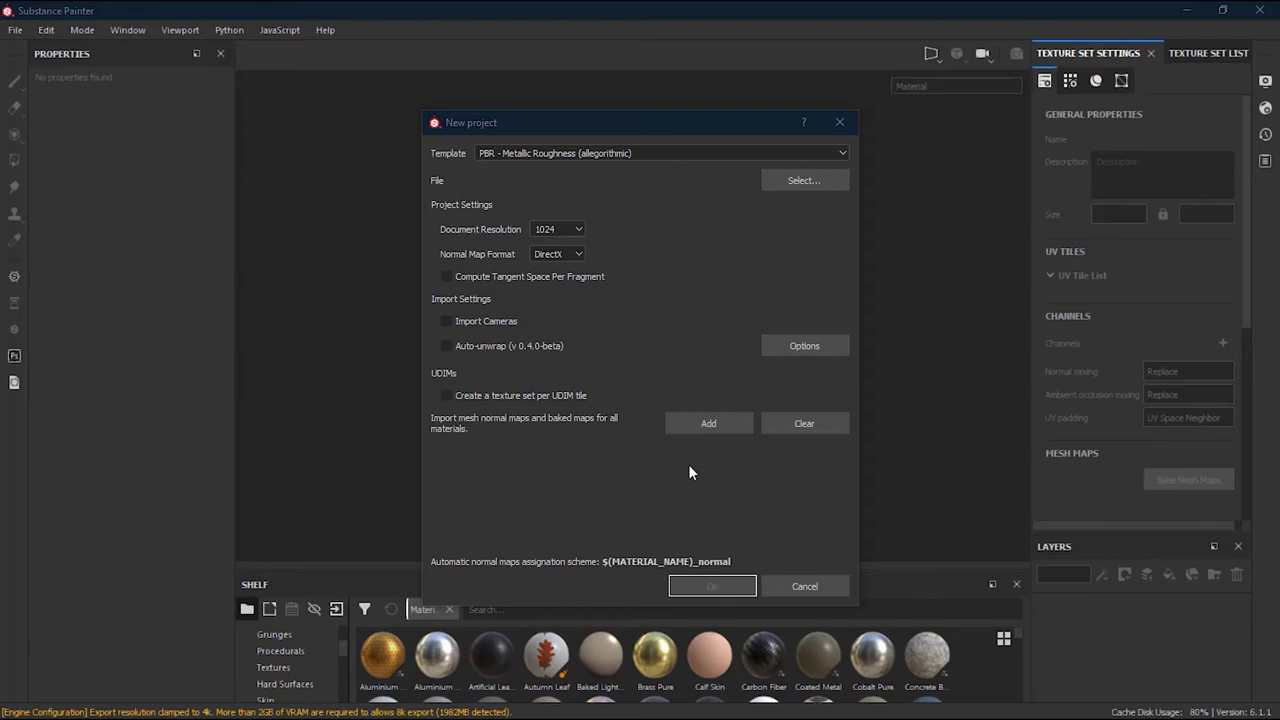
Choose Retro_Tv.fbx from the Exercise_Files folder as the project mesh and create the project
{"action": "left_click", "coordinate": [805, 182]}
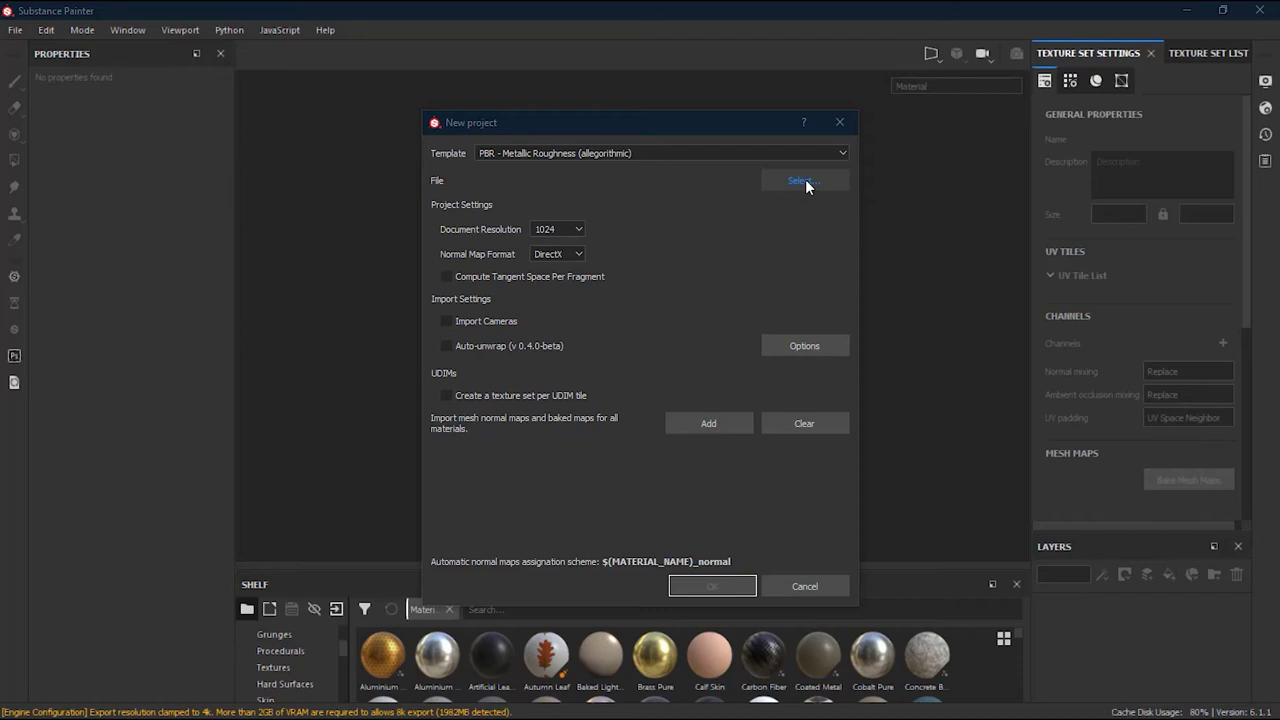
{"action": "left_click", "coordinate": [803, 181]}
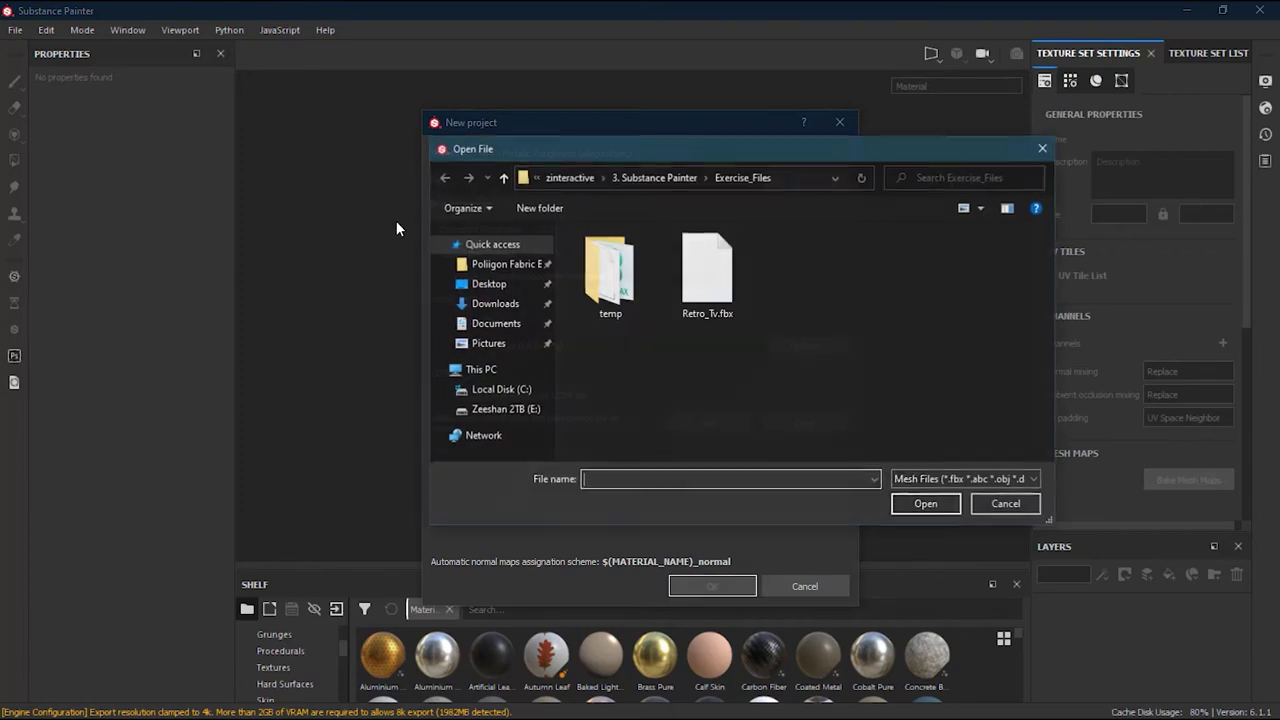
{"action": "left_click_drag", "start_coordinate": [769, 146], "coordinate": [641, 141]}
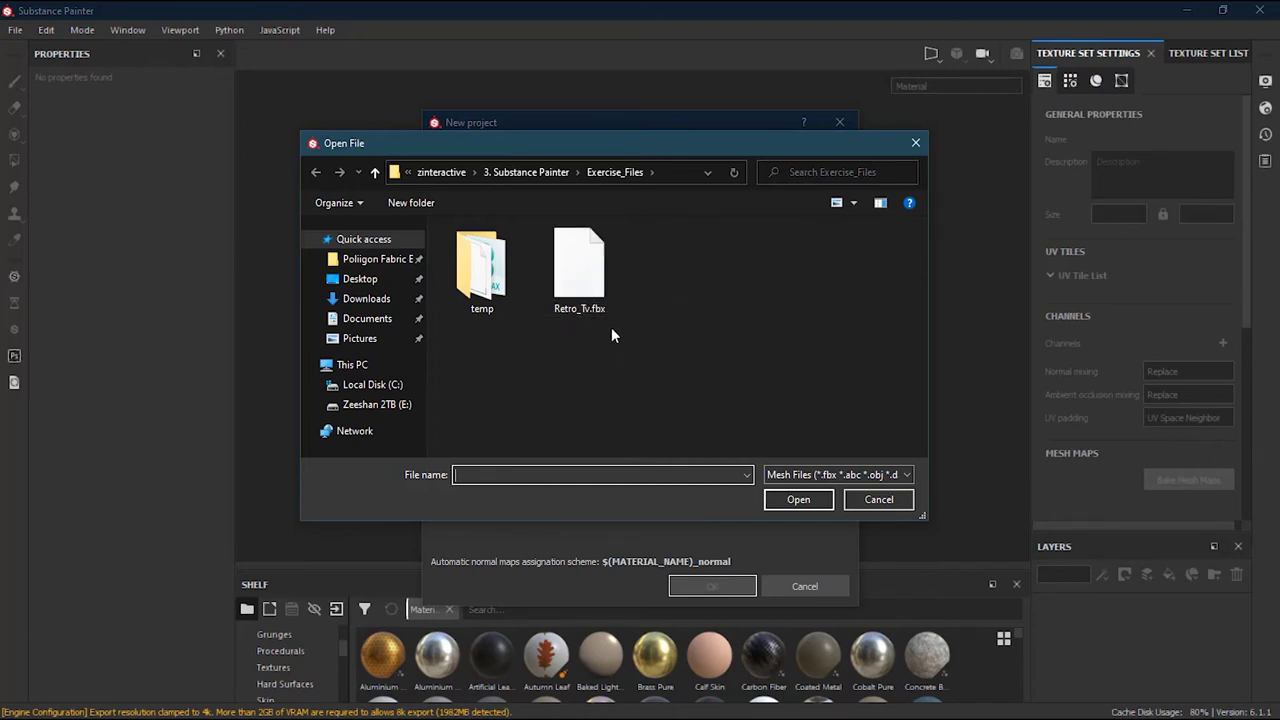
{"action": "left_click", "coordinate": [603, 275]}
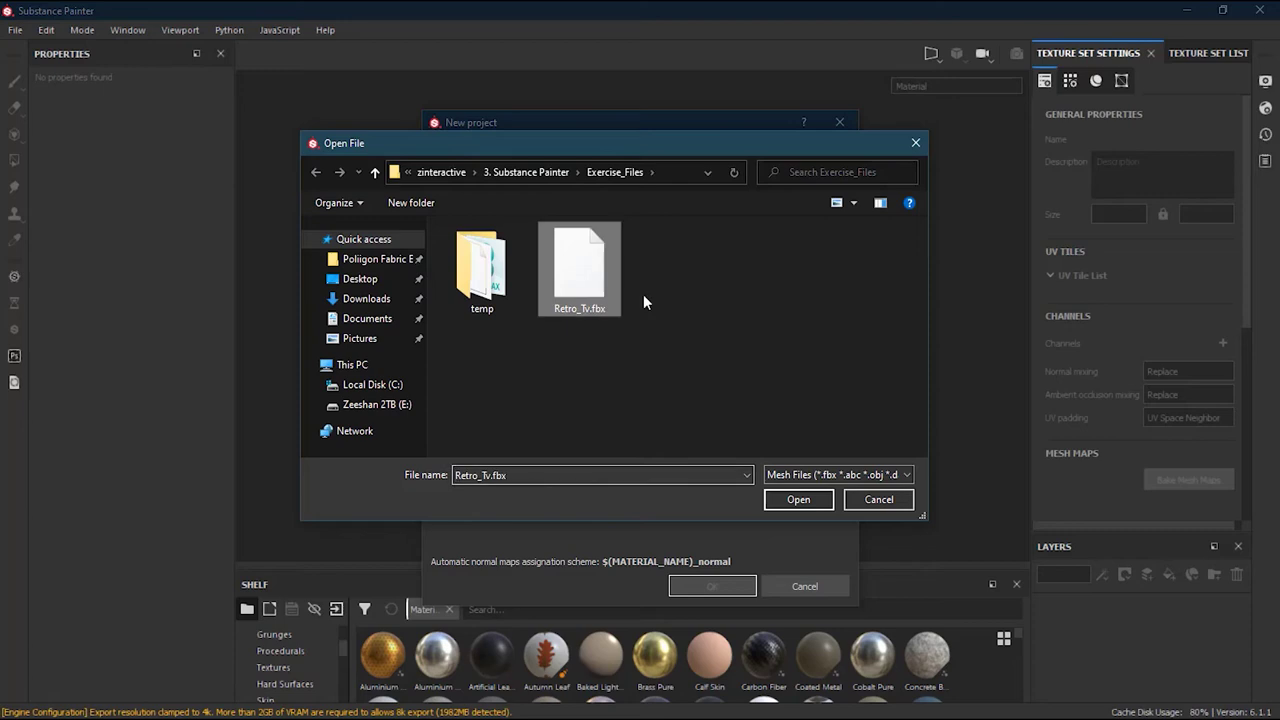
{"action": "left_click", "coordinate": [800, 500]}
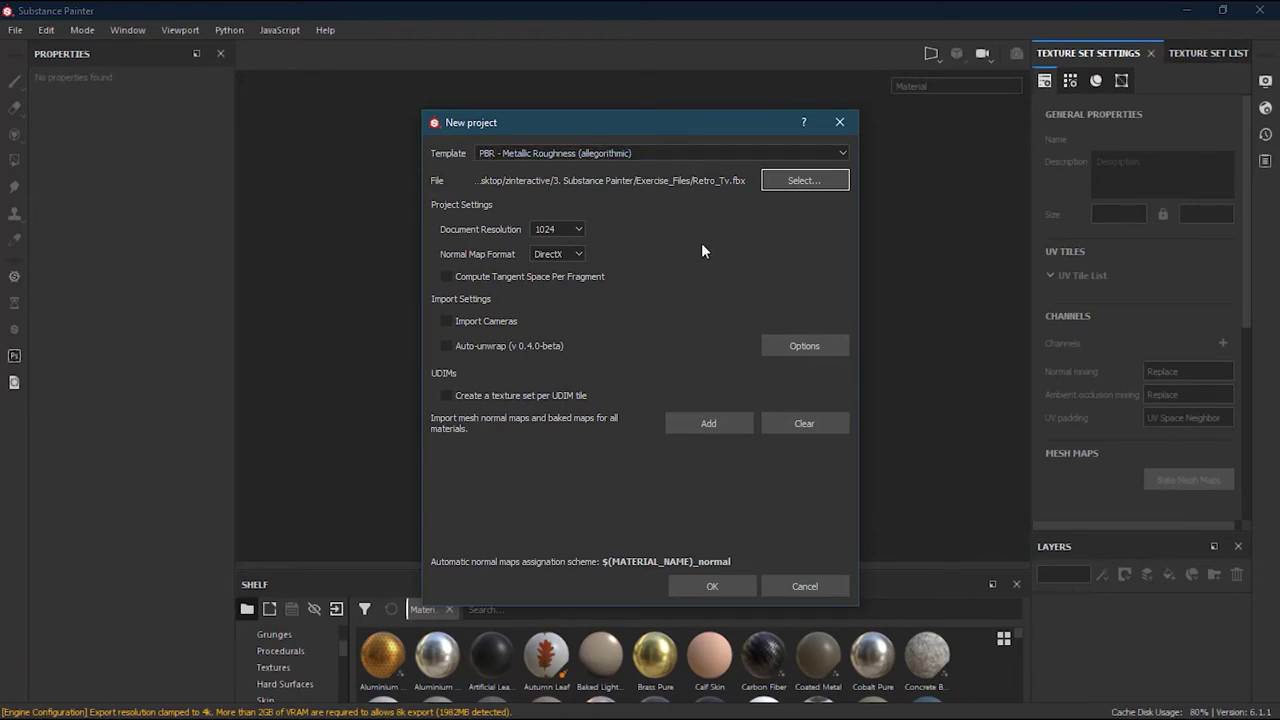
{"action": "left_click", "coordinate": [697, 585]}
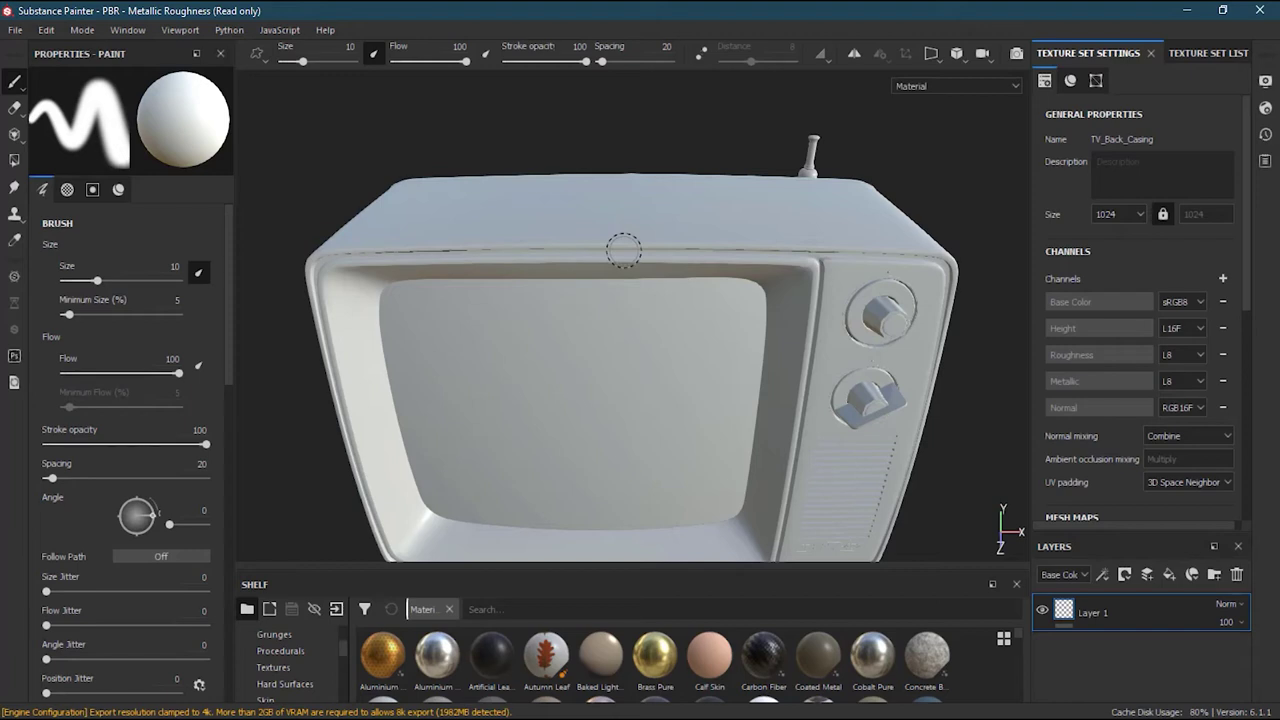
Inspect the imported TV model from several angles and show its list of texture sets
{"action": "scroll", "coordinate": [840, 350], "scroll_direction": "down", "scroll_amount": 3}
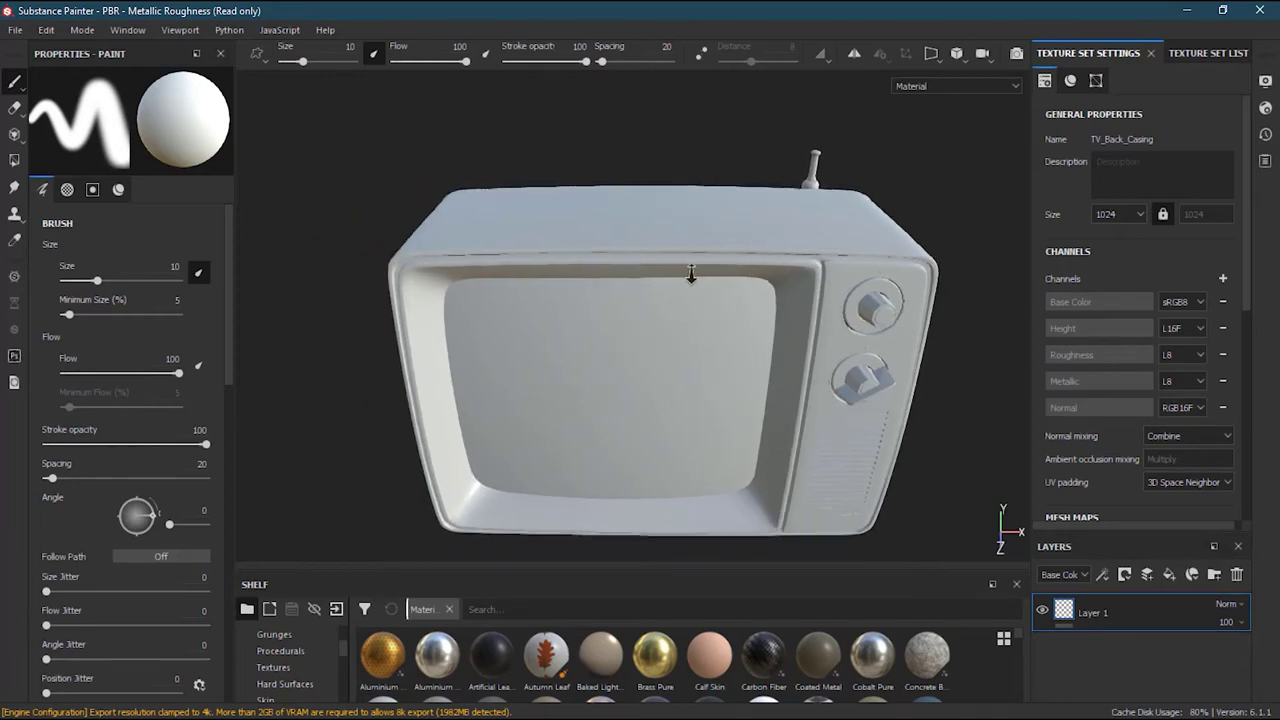
{"action": "left_click_drag", "start_coordinate": [904, 493], "coordinate": [660, 331], "text": "alt"}
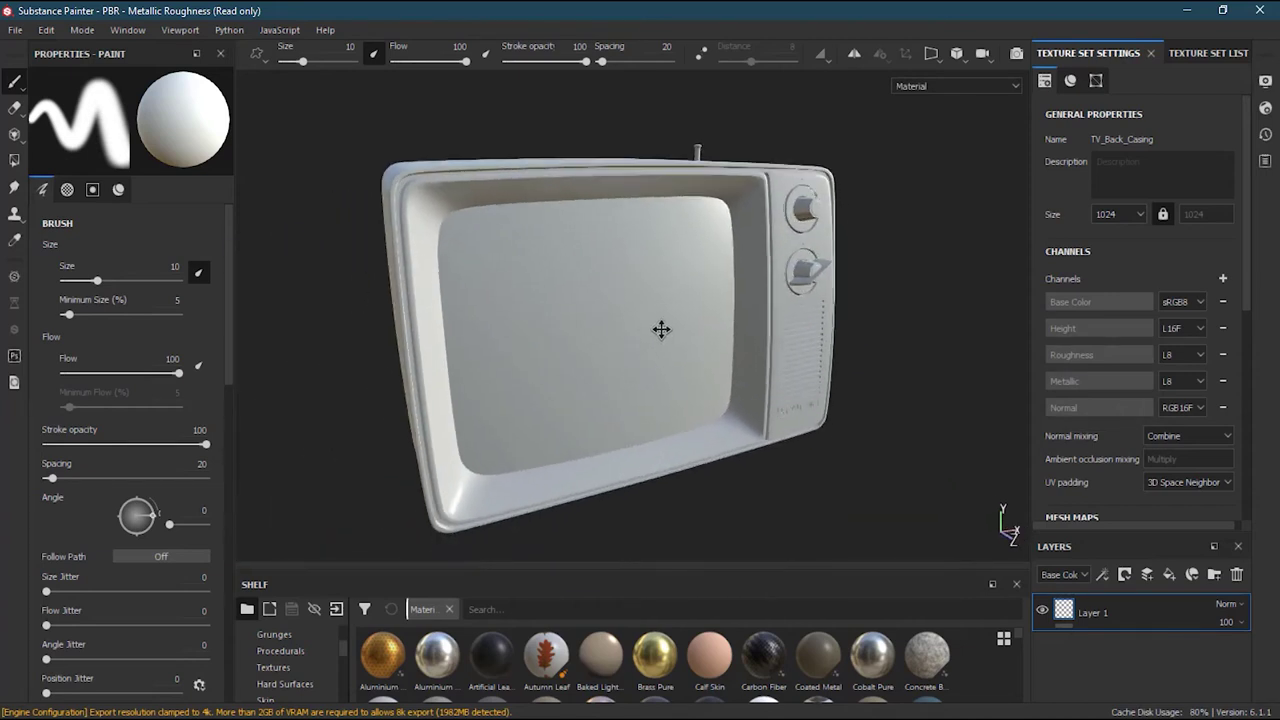
{"action": "mouse_move", "coordinate": [820, 370]}
{"action": "left_mouse_down", "text": "alt"}
{"action": "mouse_move", "coordinate": [631, 371]}
{"action": "mouse_move", "coordinate": [737, 380]}
{"action": "mouse_move", "coordinate": [686, 408]}
{"action": "mouse_move", "coordinate": [791, 391]}
{"action": "left_mouse_up", "text": "alt"}
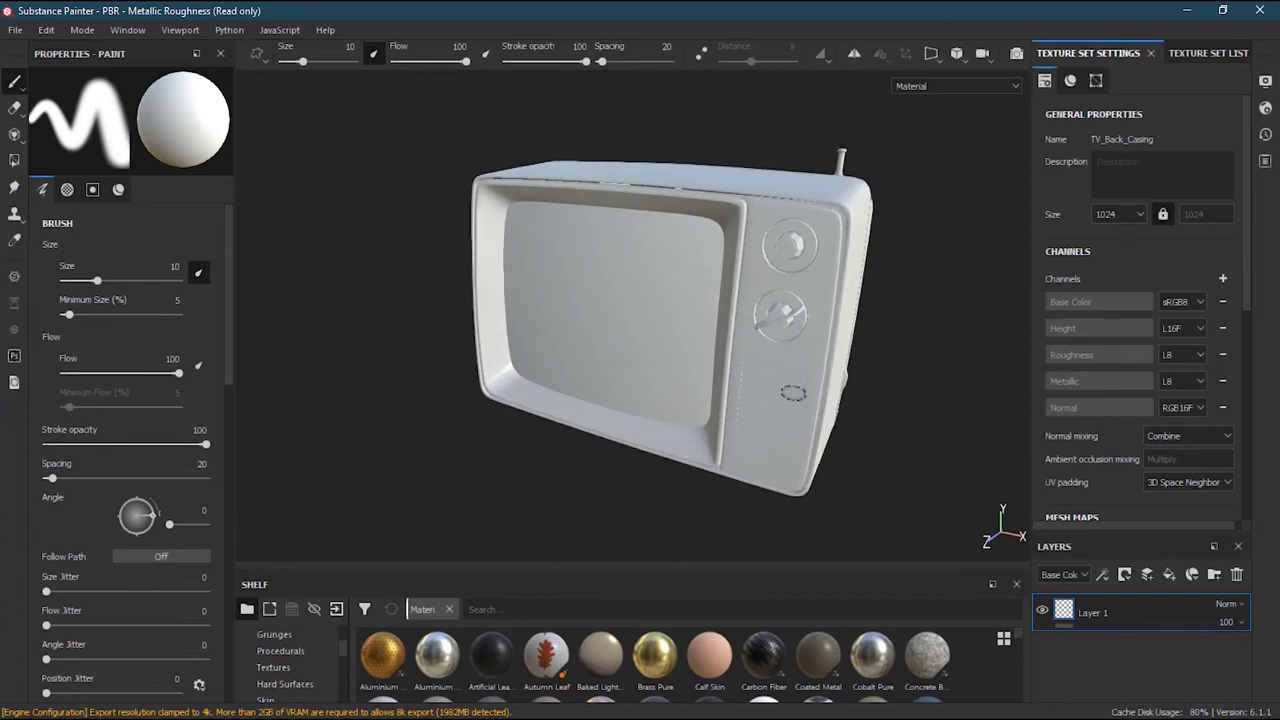
{"action": "left_click_drag", "start_coordinate": [556, 380], "coordinate": [697, 390], "text": "alt"}
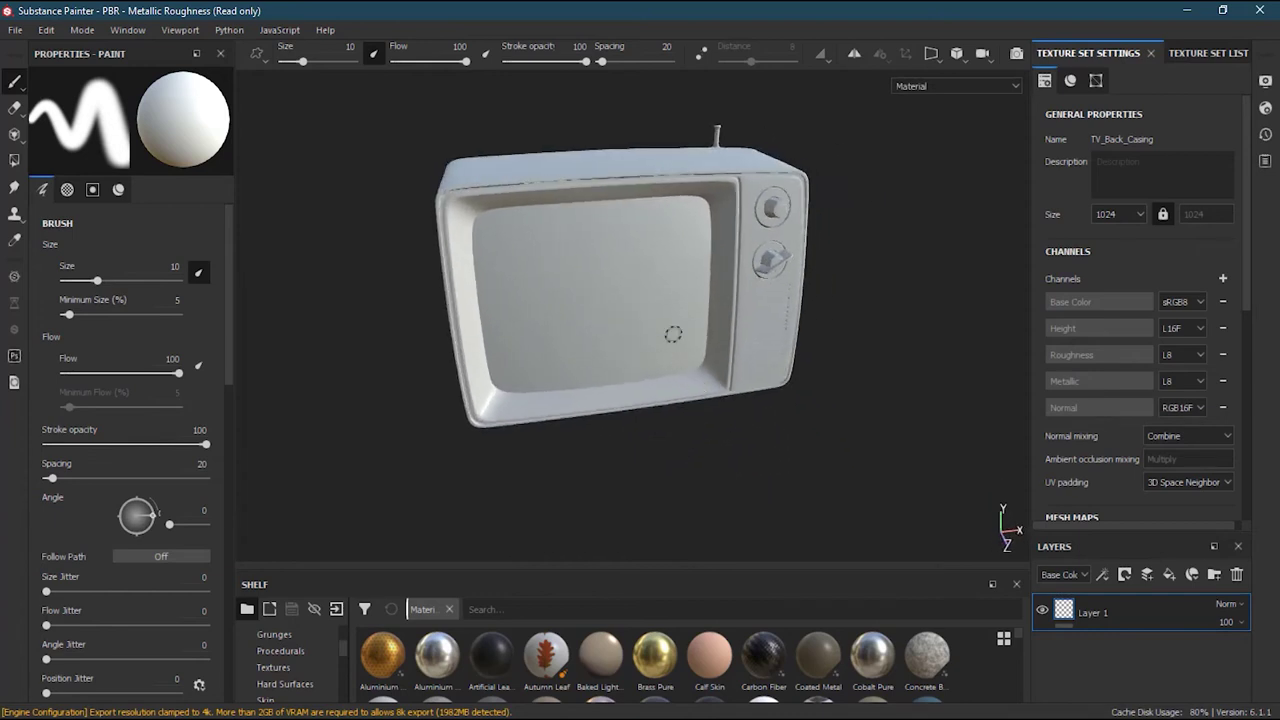
{"action": "right_click_drag", "start_coordinate": [663, 351], "coordinate": [760, 340], "text": "alt"}
{"action": "middle_click_drag", "start_coordinate": [760, 340], "coordinate": [797, 345], "text": "alt"}
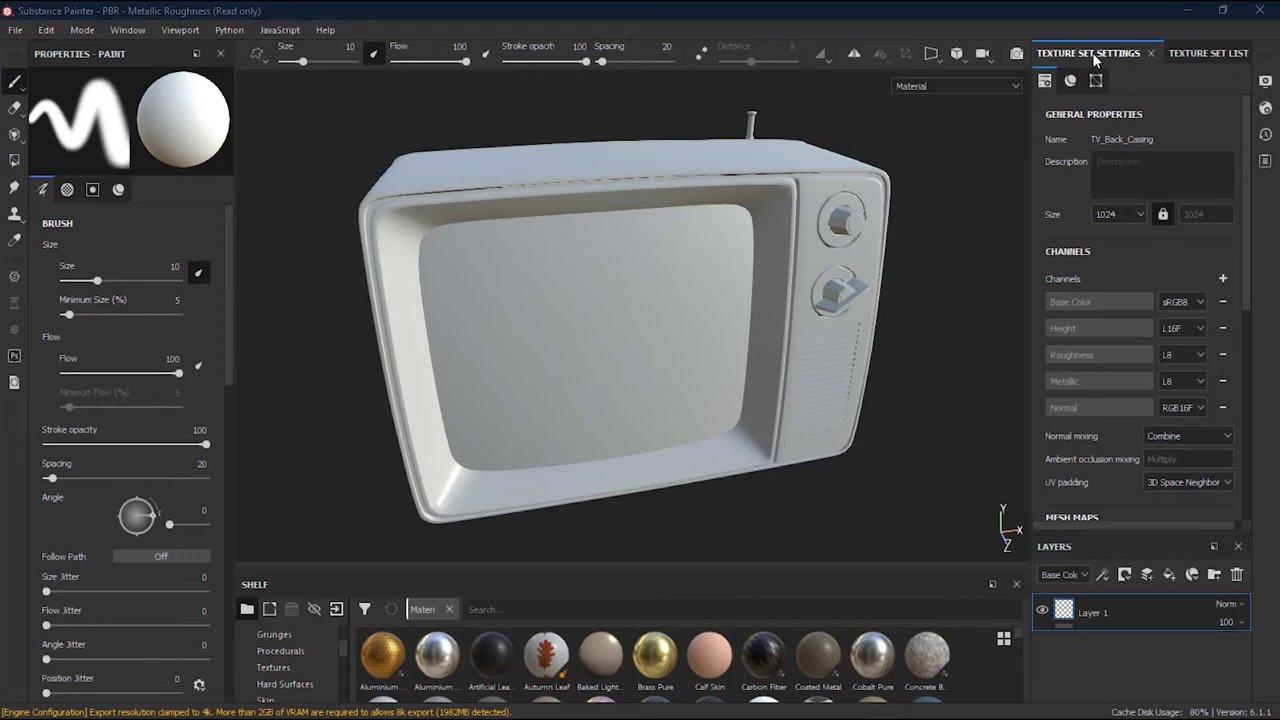
{"action": "left_click", "coordinate": [1203, 63]}
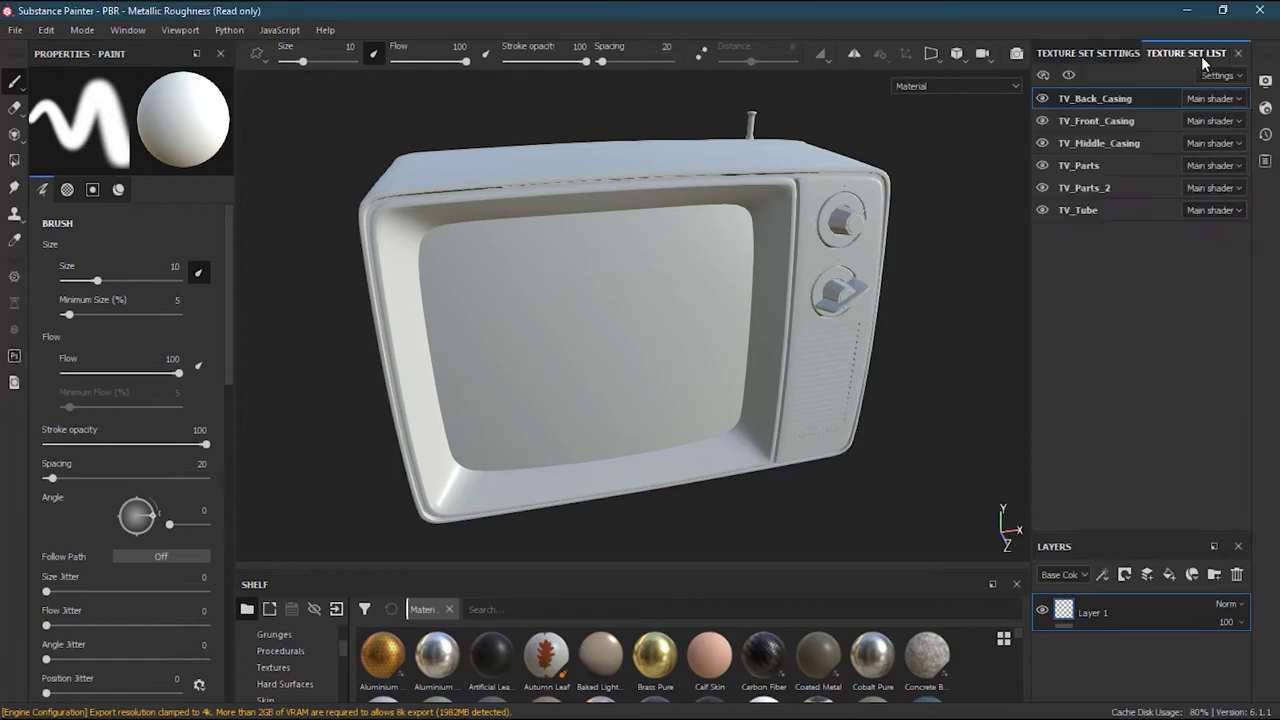
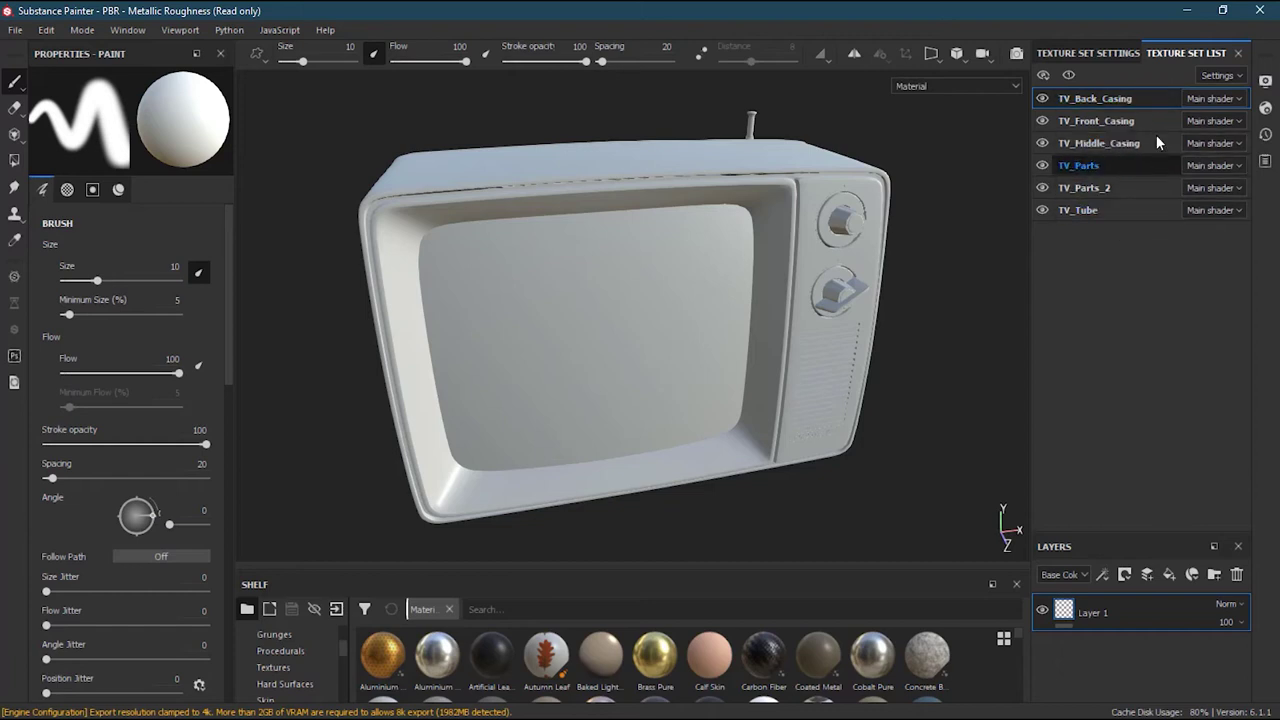
Temporarily hide the TV_Back_Casing and TV_Front_Casing texture sets one at a time to check which geometry each covers
{"action": "left_click_drag", "start_coordinate": [971, 218], "coordinate": [946, 269], "text": "alt"}
{"action": "left_click", "coordinate": [1042, 99]}
{"action": "left_click", "coordinate": [1042, 99]}
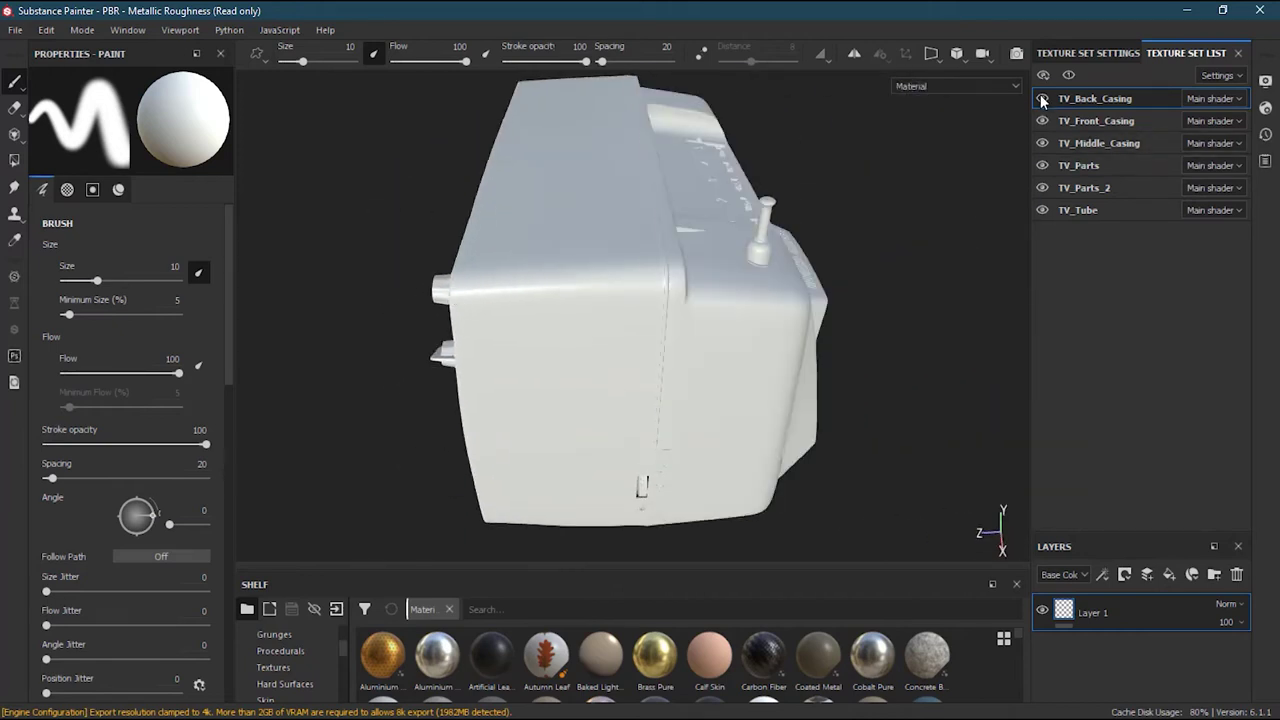
{"action": "key", "text": "alt"}
{"action": "left_click", "coordinate": [1043, 121]}
{"action": "left_click_drag", "start_coordinate": [480, 320], "coordinate": [527, 353], "text": "alt"}
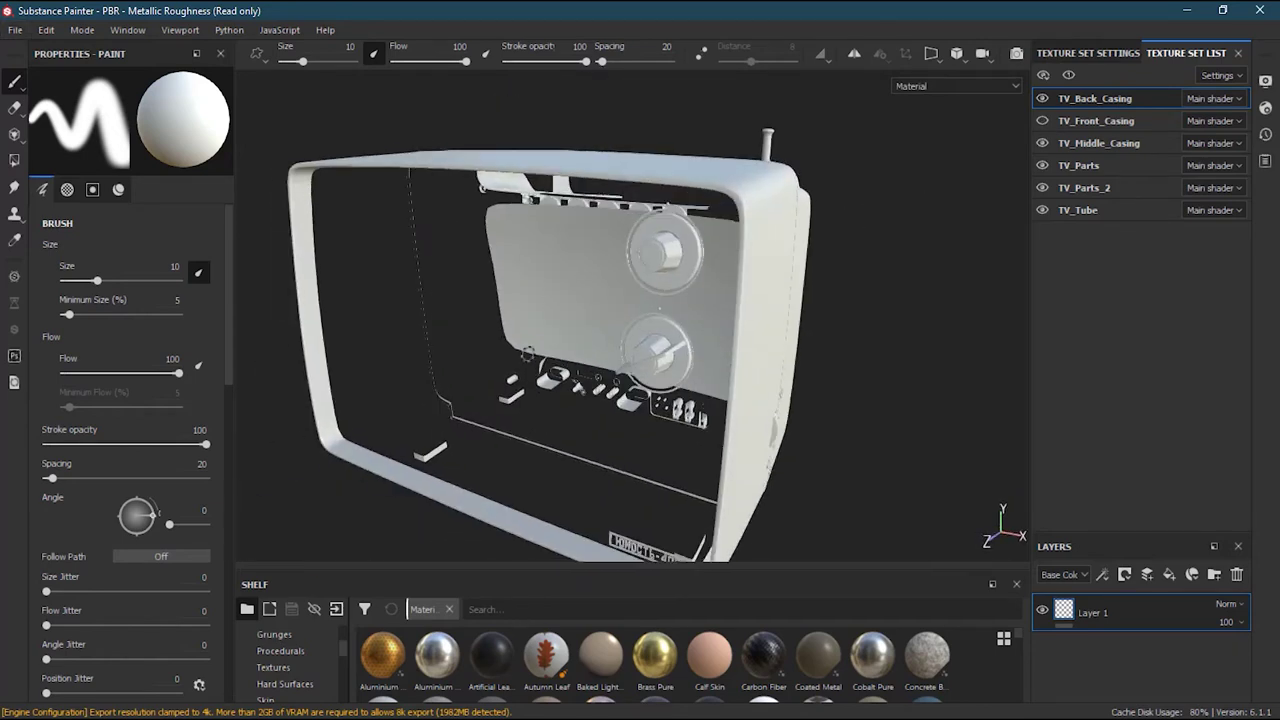
{"action": "left_click", "coordinate": [1042, 121]}
Temporarily hide the TV_Middle_Casing and TV_Parts texture sets one at a time to identify their geometry
{"action": "left_click", "coordinate": [1042, 143]}
{"action": "left_click_drag", "start_coordinate": [600, 220], "coordinate": [667, 196], "text": "alt"}
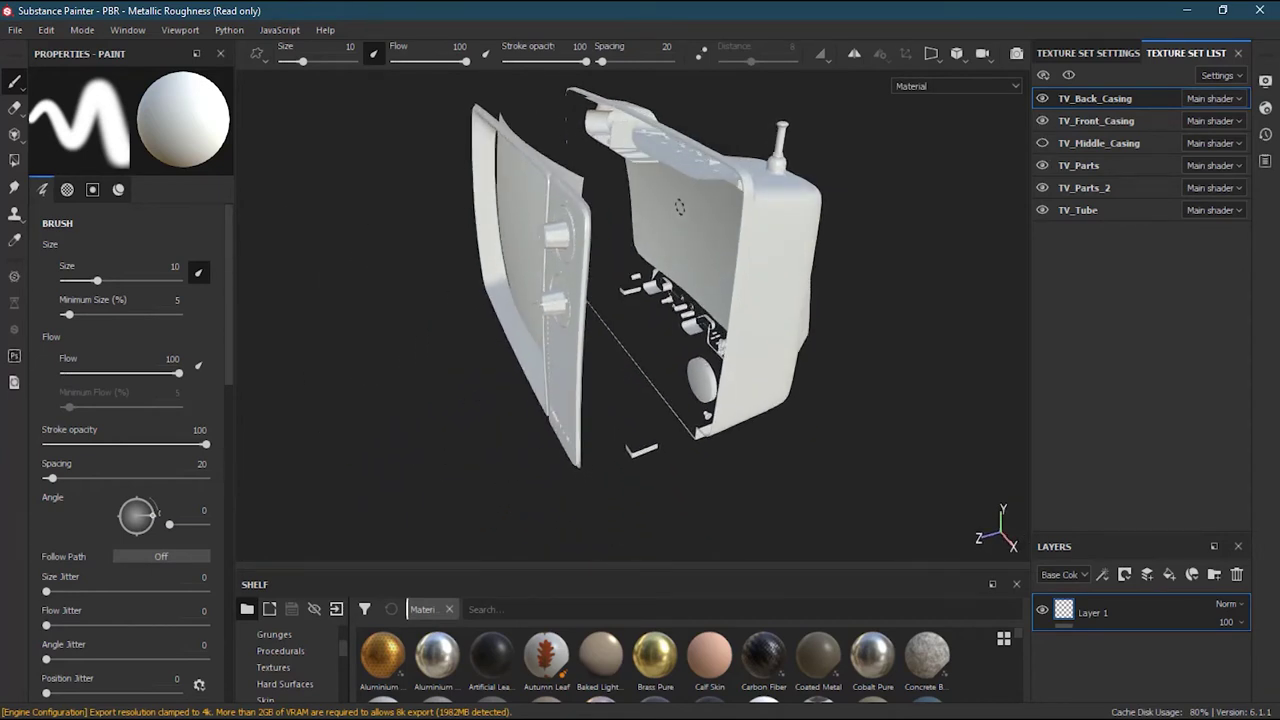
{"action": "left_click_drag", "start_coordinate": [786, 268], "coordinate": [811, 296], "text": "alt"}
{"action": "left_click", "coordinate": [1042, 143]}
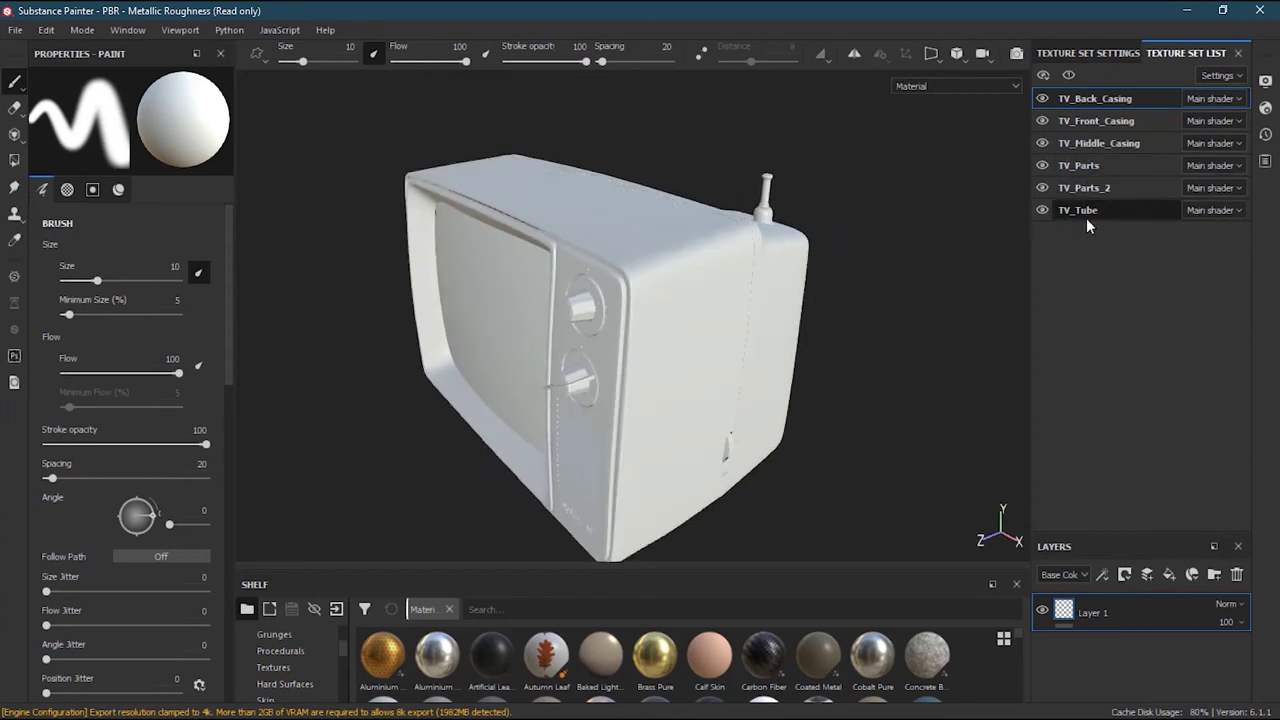
{"action": "left_click", "coordinate": [1041, 165]}
{"action": "left_click", "coordinate": [1041, 165]}
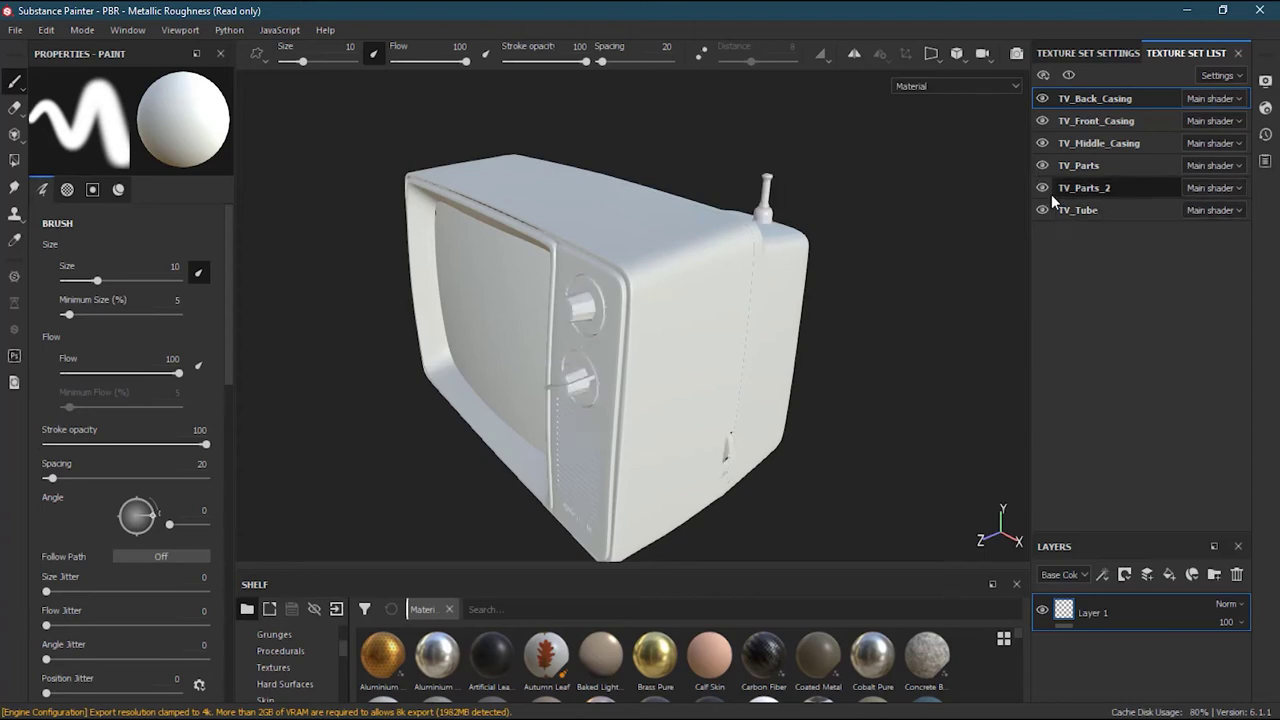
Toggle the TV_Parts_2 texture set off and on while viewing the TV's rear to identify its parts
{"action": "left_click_drag", "start_coordinate": [871, 254], "coordinate": [749, 253], "text": "alt"}
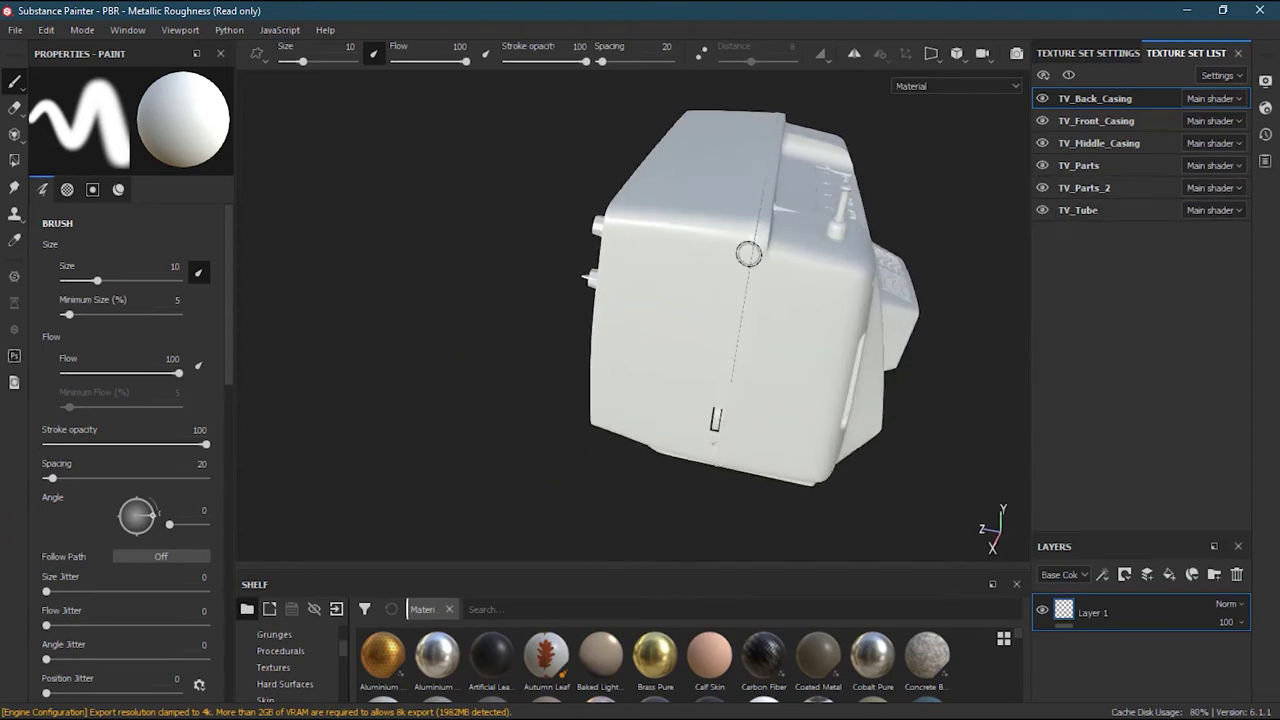
{"action": "left_click_drag", "start_coordinate": [950, 226], "coordinate": [857, 213], "text": "alt"}
{"action": "left_click", "coordinate": [1042, 188]}
{"action": "left_click", "coordinate": [1042, 188]}
{"action": "left_click", "coordinate": [1042, 188]}
{"action": "left_click", "coordinate": [1042, 188]}
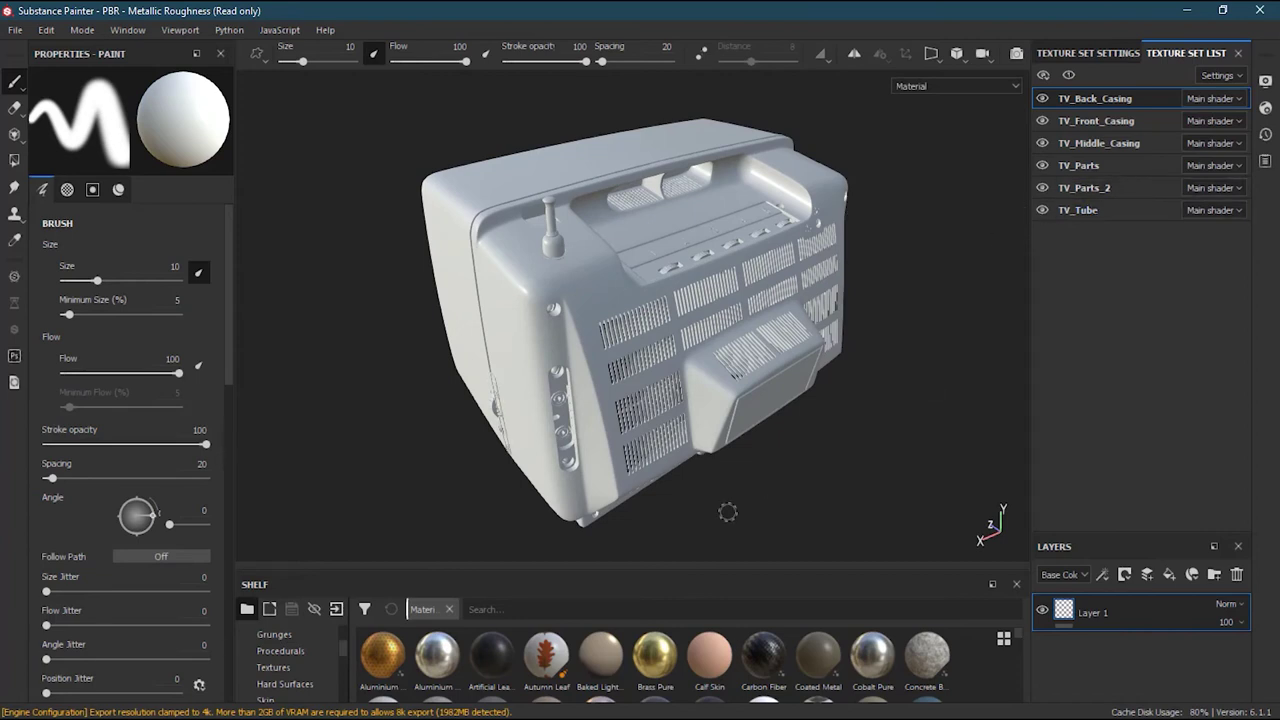
Hide the TV_Front_Casing and TV_Middle_Casing texture sets to inspect the parts inside the TV
{"action": "left_click_drag", "start_coordinate": [823, 467], "coordinate": [852, 318], "text": "alt"}
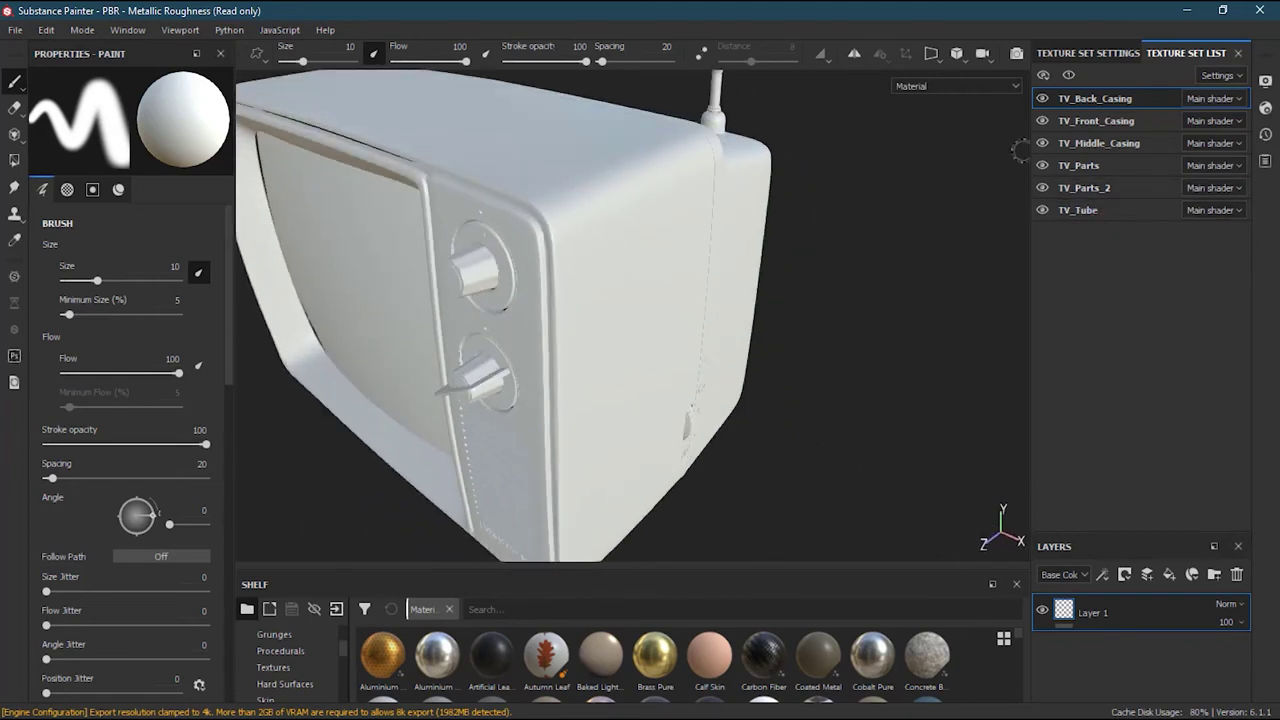
{"action": "left_click", "coordinate": [1042, 120]}
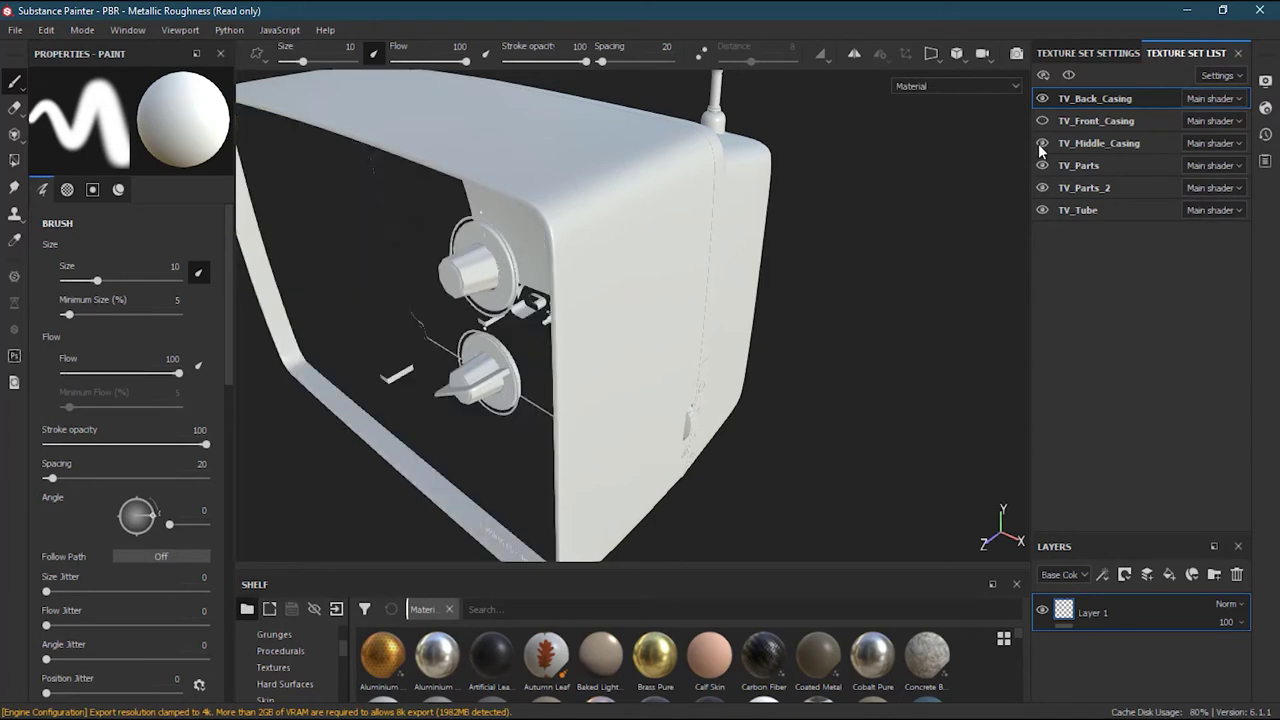
{"action": "left_click", "coordinate": [1042, 143]}
{"action": "left_click_drag", "start_coordinate": [853, 295], "coordinate": [760, 299], "text": "alt"}
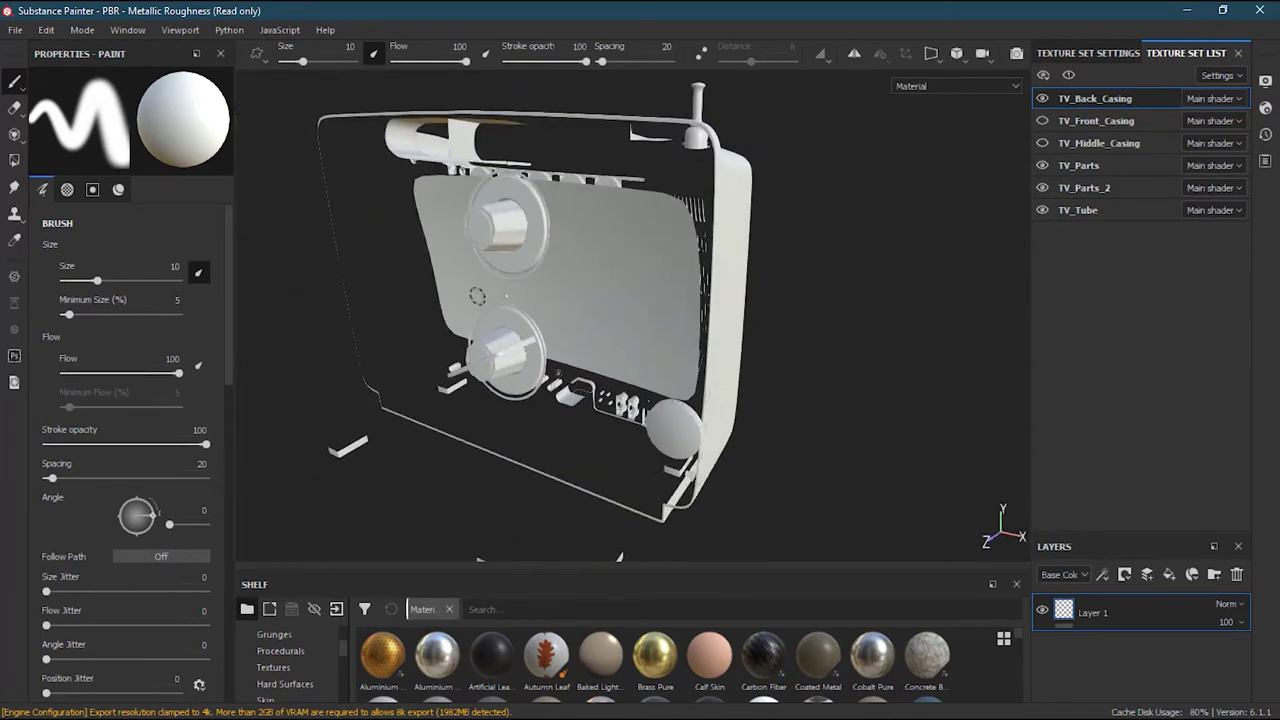
Toggle the TV_Tube texture set off and on, and examine the exposed inner parts of the TV from several angles
{"action": "left_click", "coordinate": [1042, 210]}
{"action": "left_click", "coordinate": [1042, 210]}
{"action": "left_click_drag", "start_coordinate": [850, 270], "coordinate": [719, 302], "text": "alt"}
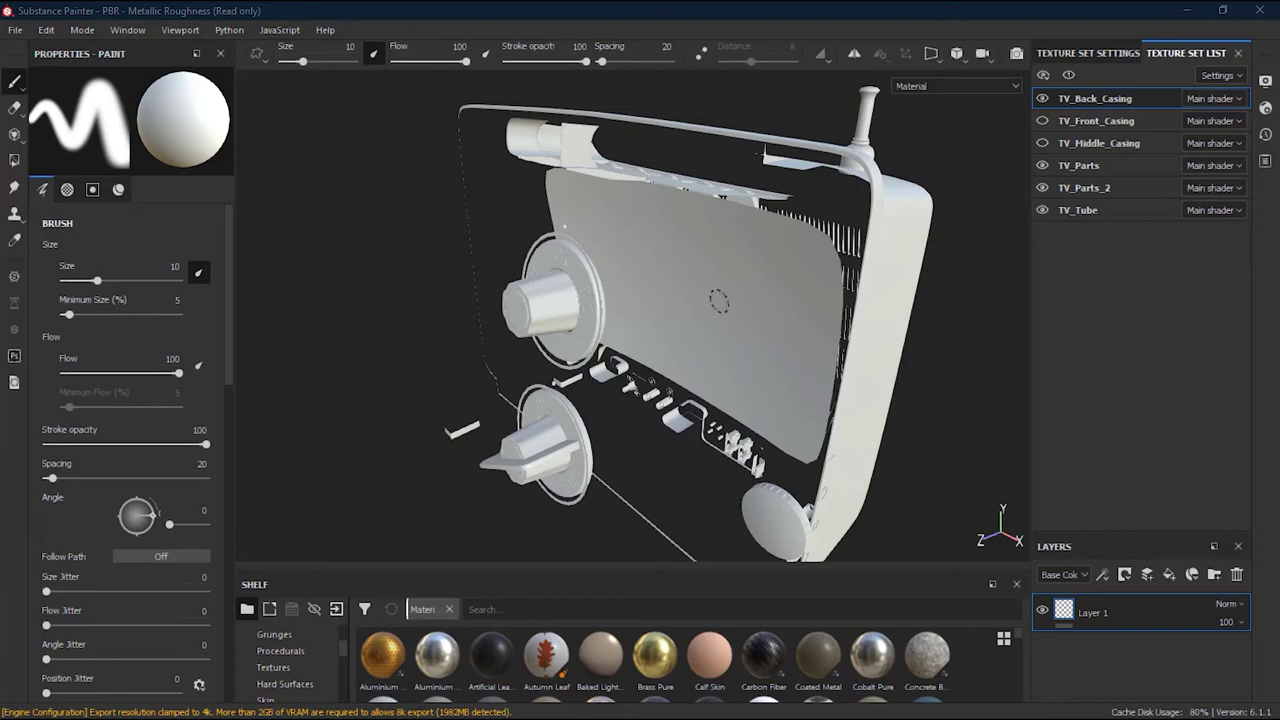
{"action": "left_click_drag", "start_coordinate": [715, 301], "coordinate": [661, 331], "text": "alt"}
{"action": "left_click_drag", "start_coordinate": [500, 297], "coordinate": [780, 323], "text": "alt"}
{"action": "middle_click_drag", "start_coordinate": [780, 323], "coordinate": [470, 286], "text": "alt"}
{"action": "left_click_drag", "start_coordinate": [470, 286], "coordinate": [300, 340], "text": "alt"}
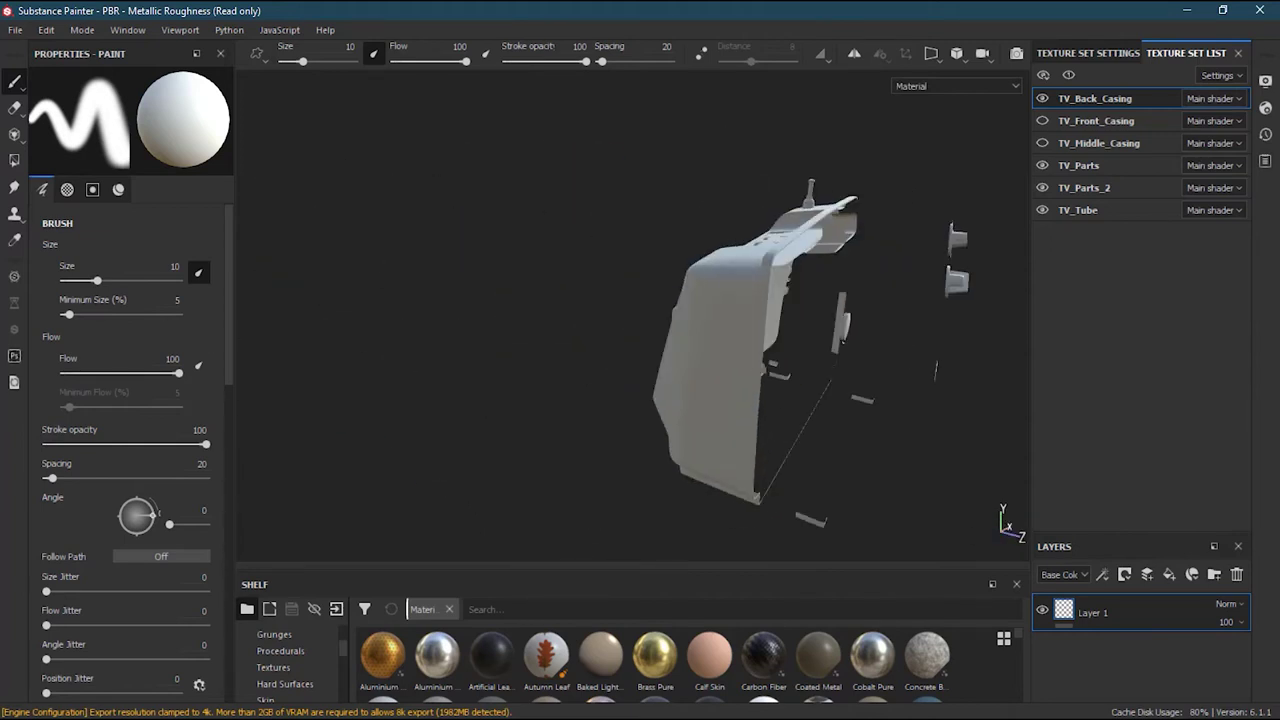
{"action": "left_click_drag", "start_coordinate": [723, 339], "coordinate": [553, 316], "text": "alt"}
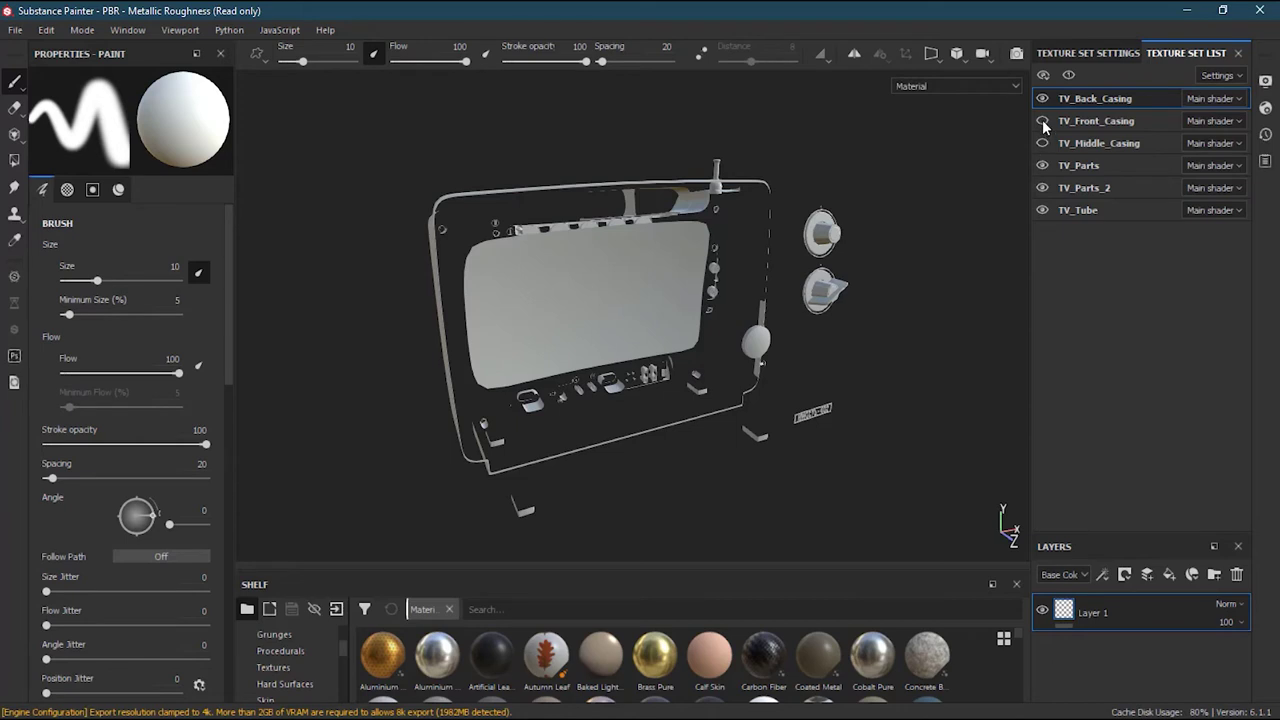
Make the TV_Front_Casing and TV_Middle_Casing texture sets visible again and view the complete TV
{"action": "left_click", "coordinate": [1042, 120]}
{"action": "left_click", "coordinate": [1042, 143]}
{"action": "left_click_drag", "start_coordinate": [991, 240], "coordinate": [795, 335], "text": "alt"}
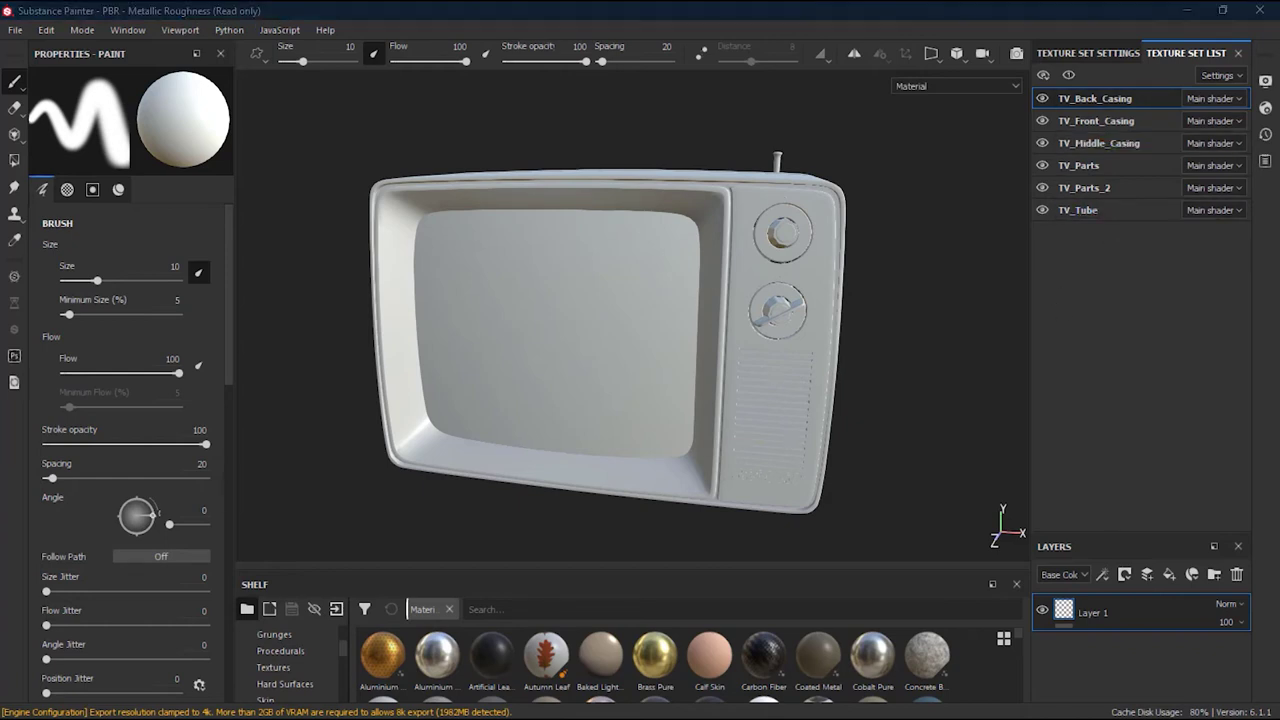
{"action": "left_click_drag", "start_coordinate": [857, 394], "coordinate": [937, 389], "text": "alt"}
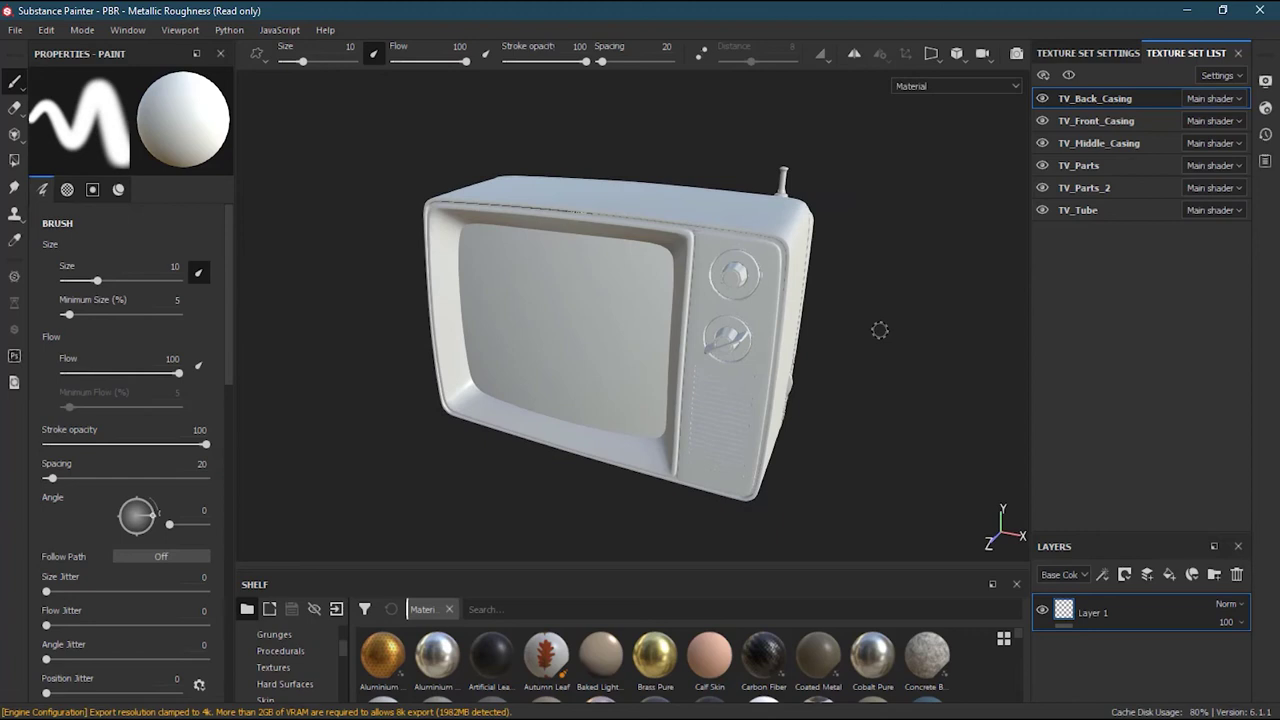
Open the display settings at the camera section and widen the panel to read its options
{"action": "left_click", "coordinate": [1265, 82]}
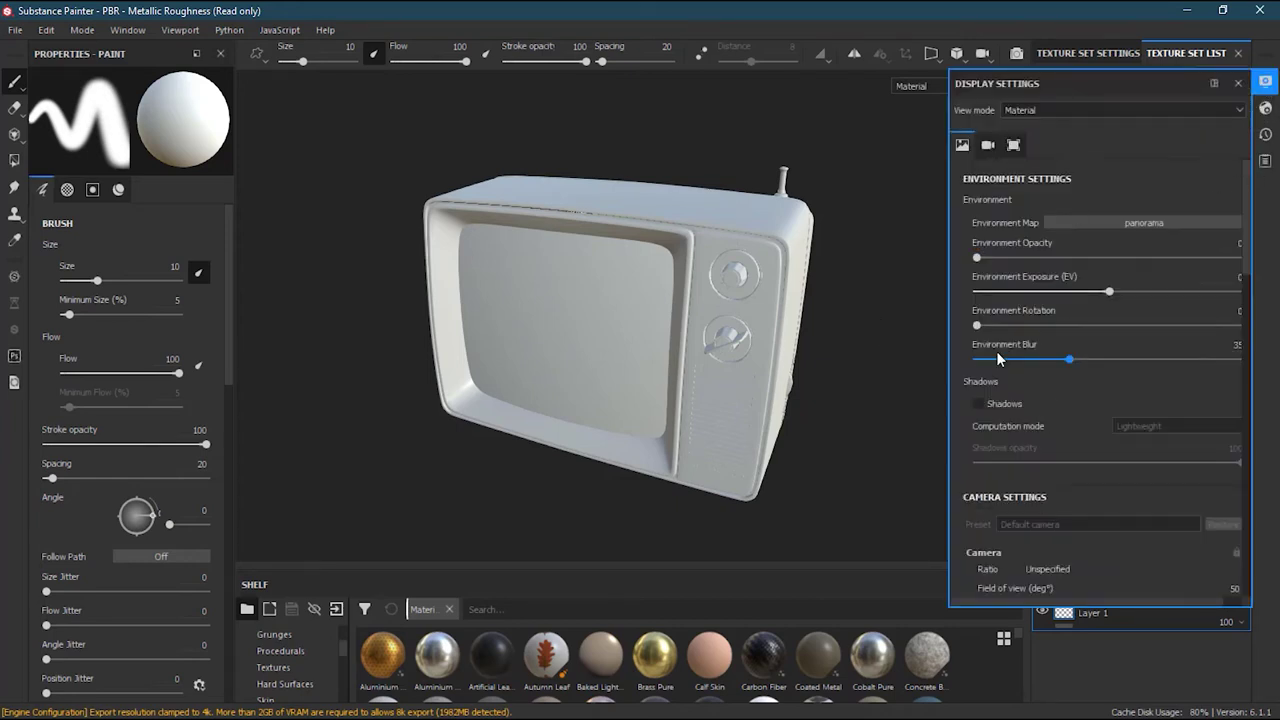
{"action": "left_click_drag", "start_coordinate": [1246, 235], "coordinate": [1252, 565]}
{"action": "left_click", "coordinate": [962, 144]}
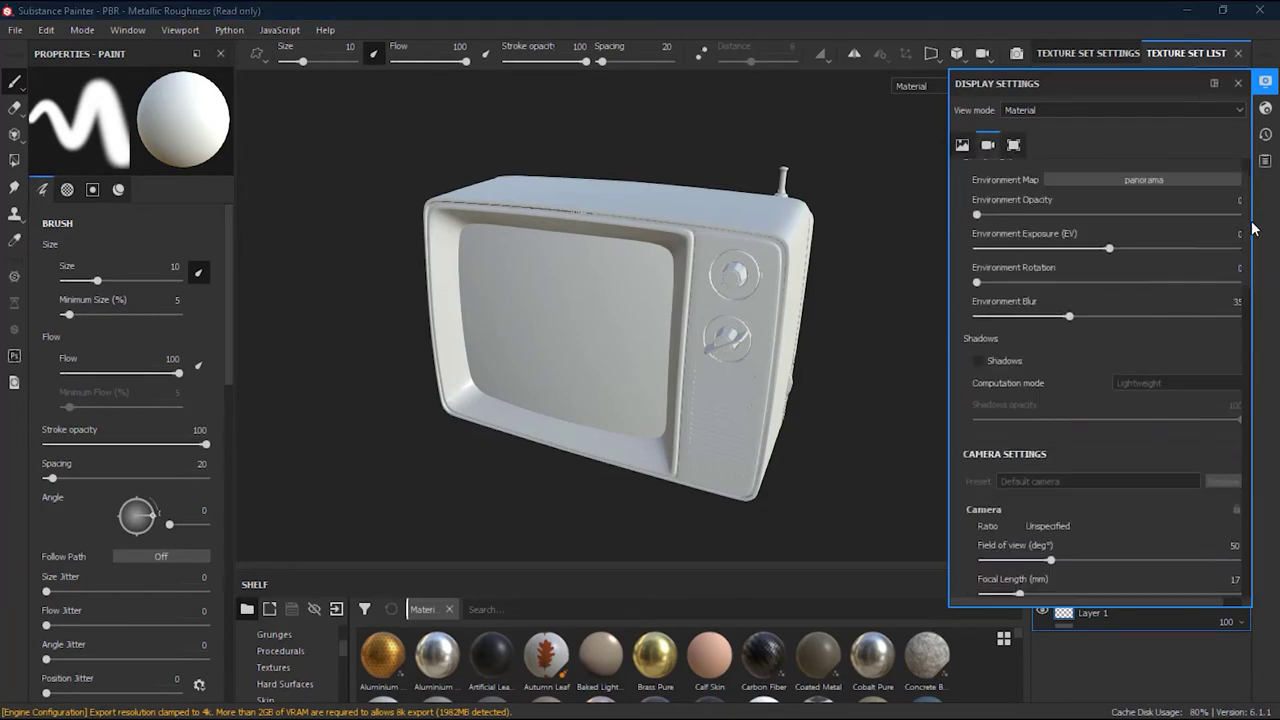
{"action": "left_click", "coordinate": [993, 144]}
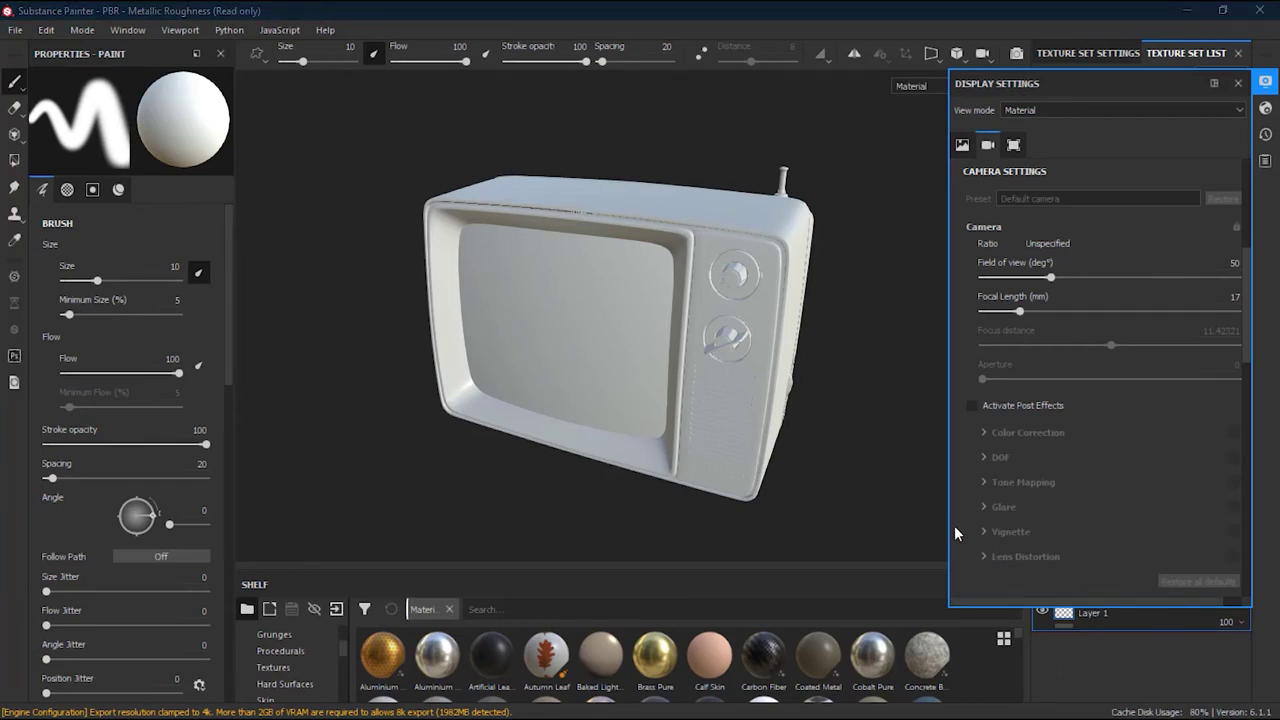
{"action": "left_click_drag", "start_coordinate": [949, 525], "coordinate": [916, 525]}
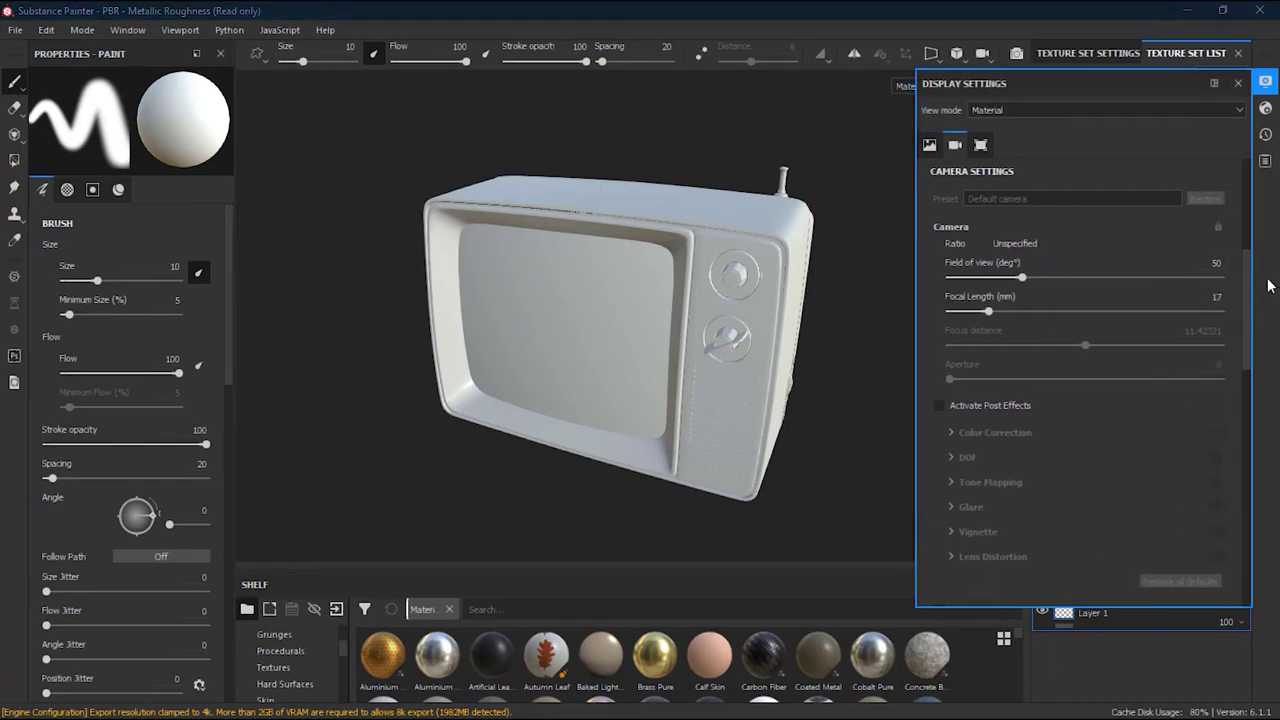
Try a camera focal length of 65 mm and reframe the TV to judge the perspective
{"action": "left_click_drag", "start_coordinate": [990, 318], "coordinate": [1039, 312]}
{"action": "scroll", "coordinate": [734, 251], "scroll_direction": "down", "scroll_amount": 2}
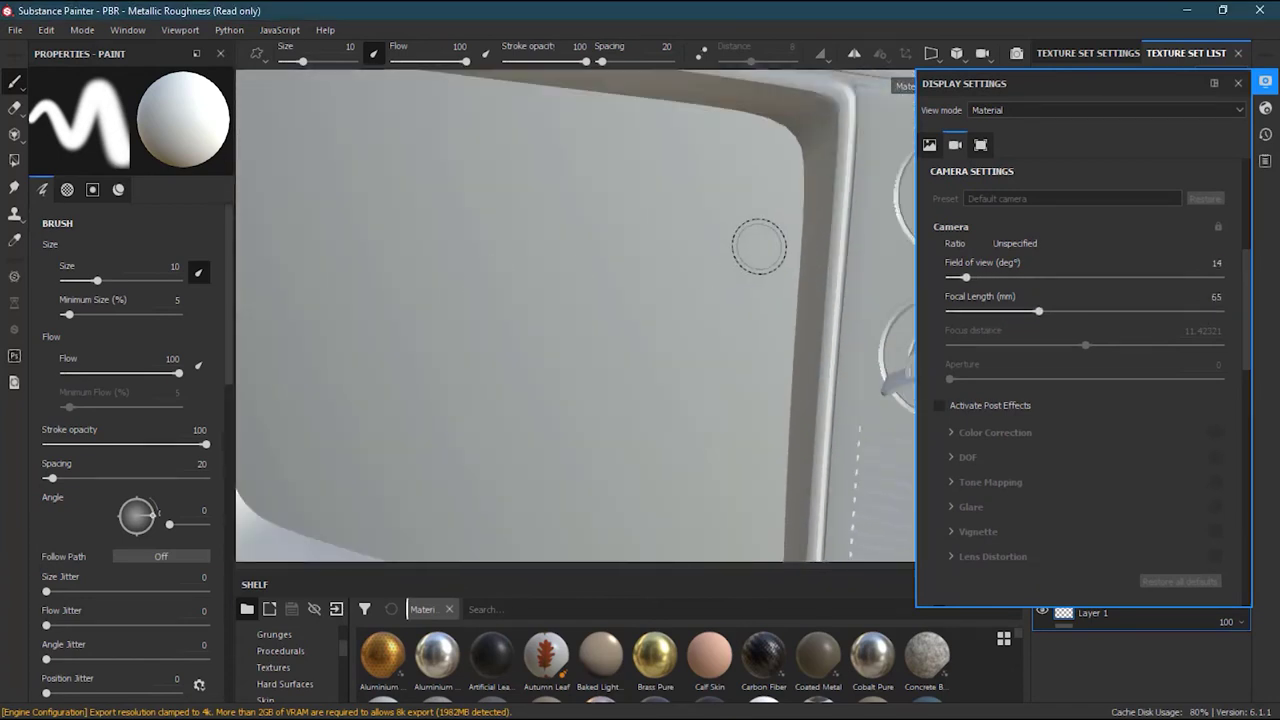
{"action": "scroll", "coordinate": [665, 308], "scroll_direction": "down", "scroll_amount": 5}
{"action": "middle_click_drag", "start_coordinate": [603, 334], "coordinate": [529, 374], "text": "alt"}
{"action": "left_click_drag", "start_coordinate": [1039, 311], "coordinate": [1039, 311]}
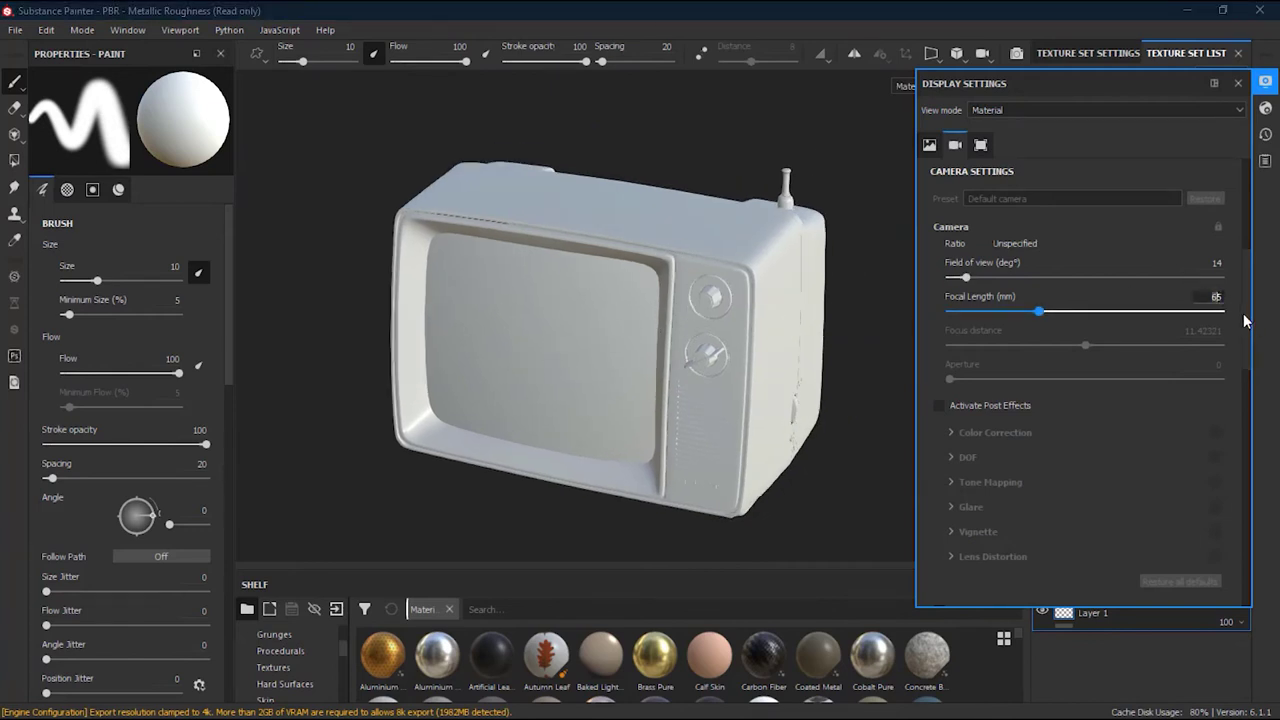
Try a very short camera focal length of 4 mm and view the distorted TV up close
{"action": "left_click_drag", "start_coordinate": [1040, 317], "coordinate": [962, 311]}
{"action": "right_click_drag", "start_coordinate": [840, 318], "coordinate": [820, 335], "text": "alt"}
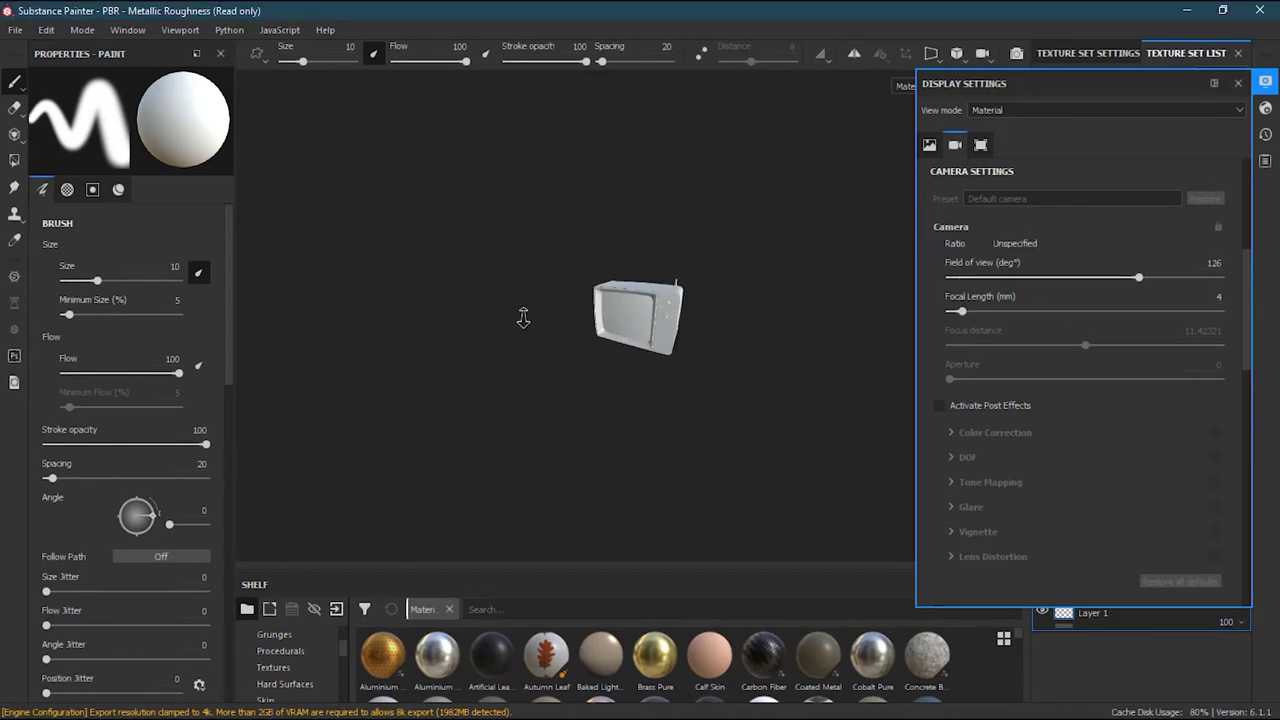
{"action": "left_click_drag", "start_coordinate": [820, 335], "coordinate": [803, 369], "text": "alt"}
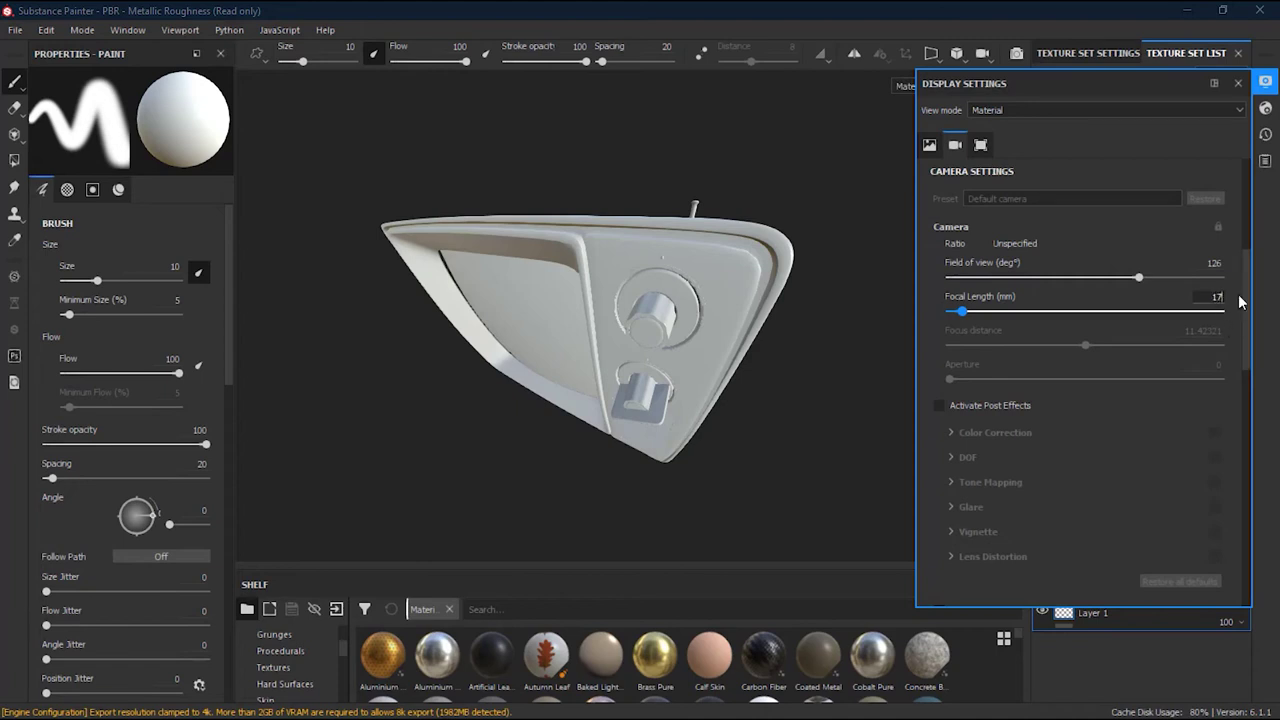
Set the camera's focal length to 17 mm and field of view to 50 degrees, reframe the TV, and close the display settings
{"action": "key", "text": "Return"}
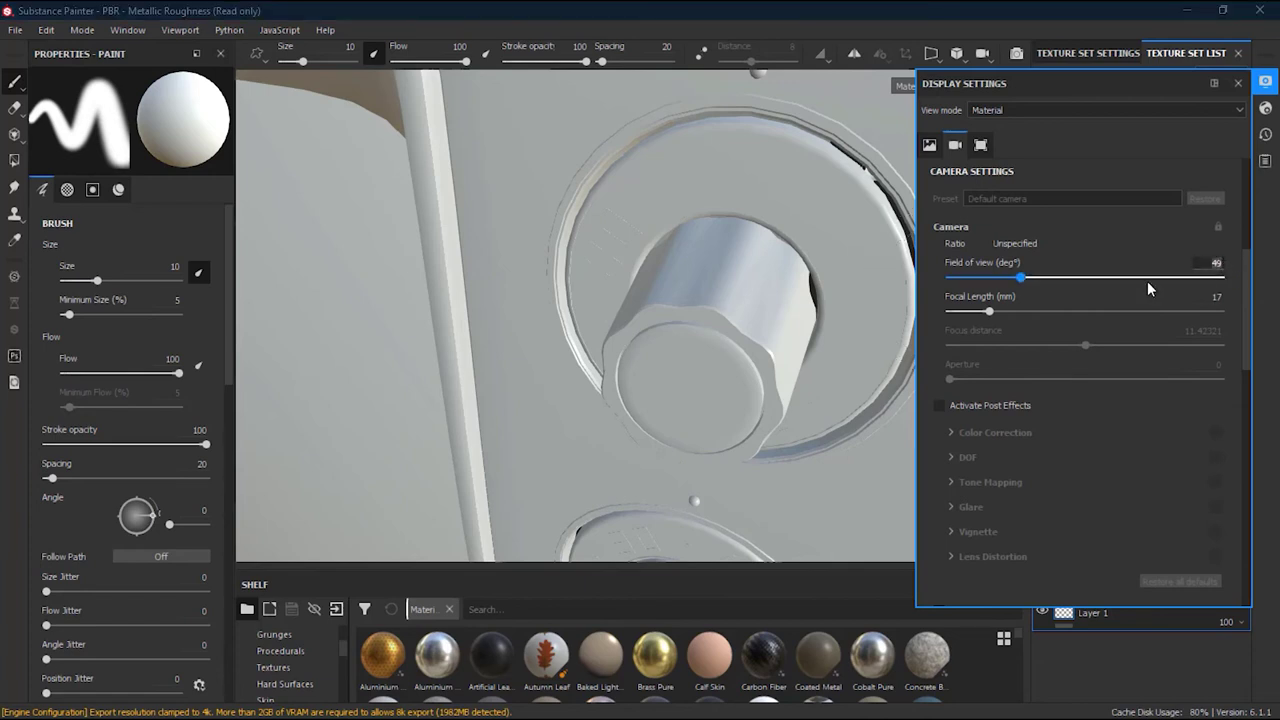
{"action": "right_click_drag", "start_coordinate": [754, 222], "coordinate": [795, 371], "text": "alt"}
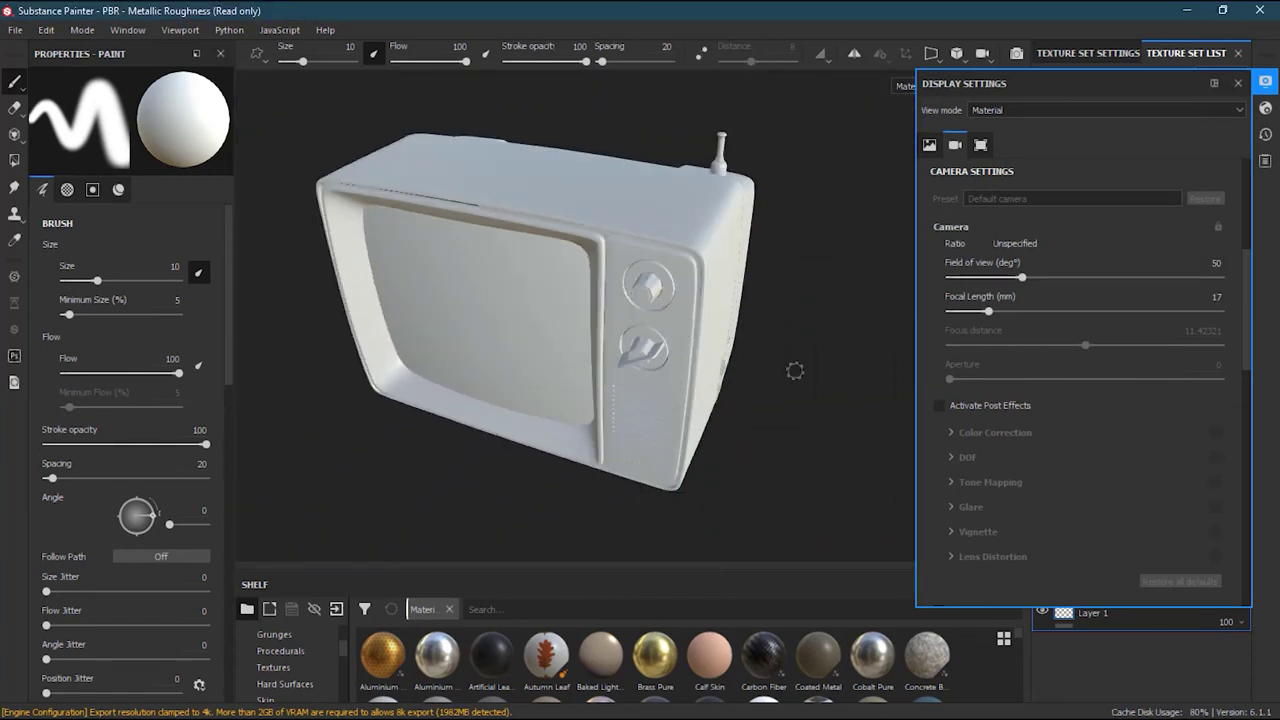
{"action": "left_click_drag", "start_coordinate": [795, 371], "coordinate": [805, 342], "text": "alt"}
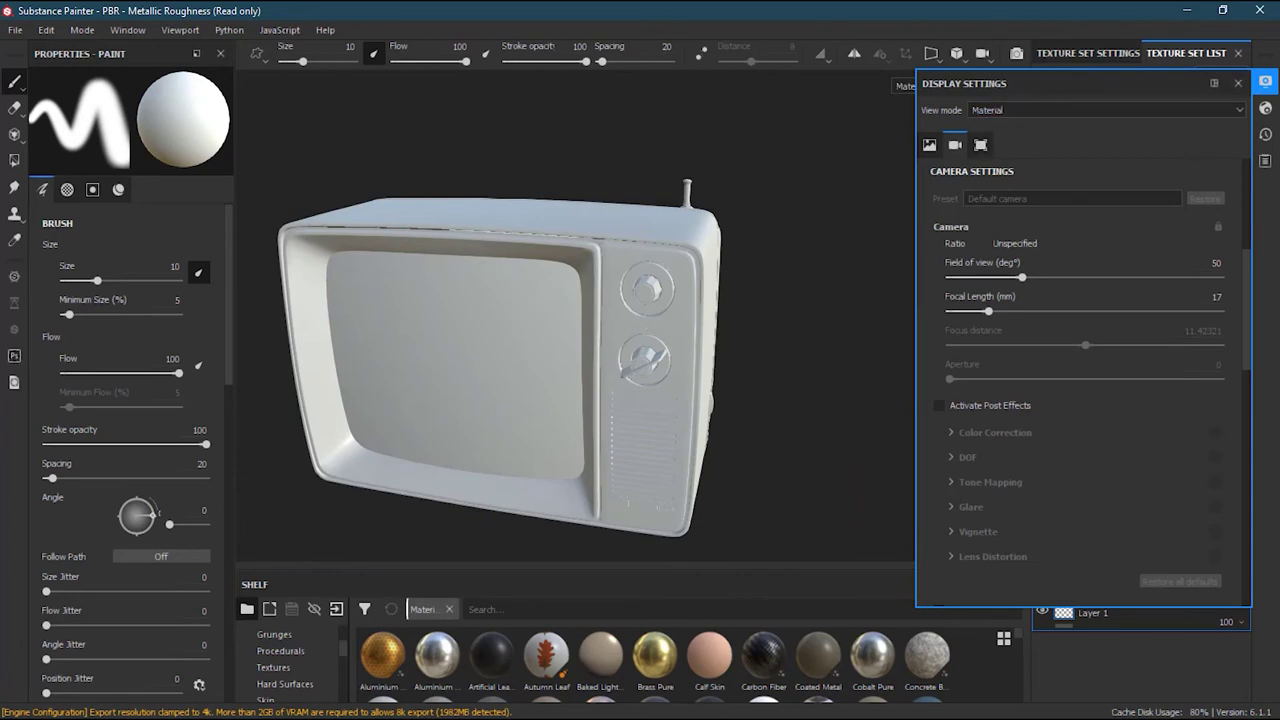
{"action": "left_click_drag", "start_coordinate": [797, 357], "coordinate": [947, 337], "text": "alt"}
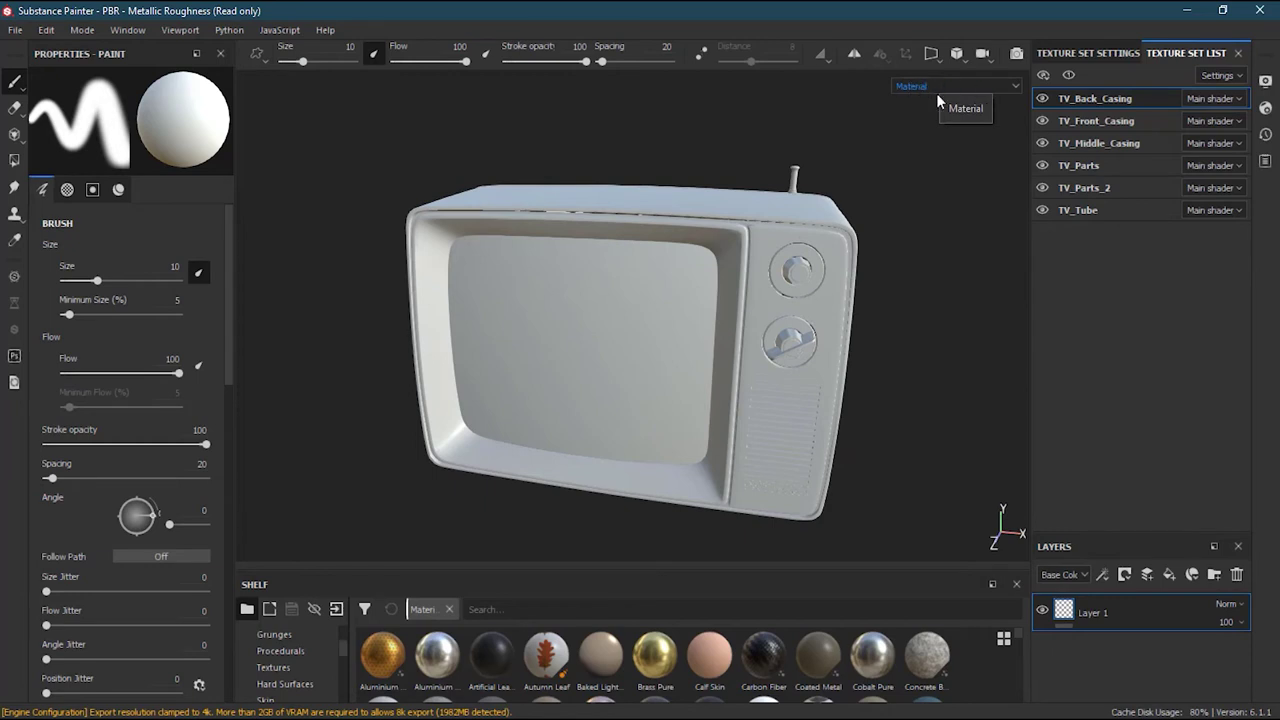
Cycle the viewport through the Base Color, Height and Roughness channels and check the list of available display modes
{"action": "key", "text": "c"}
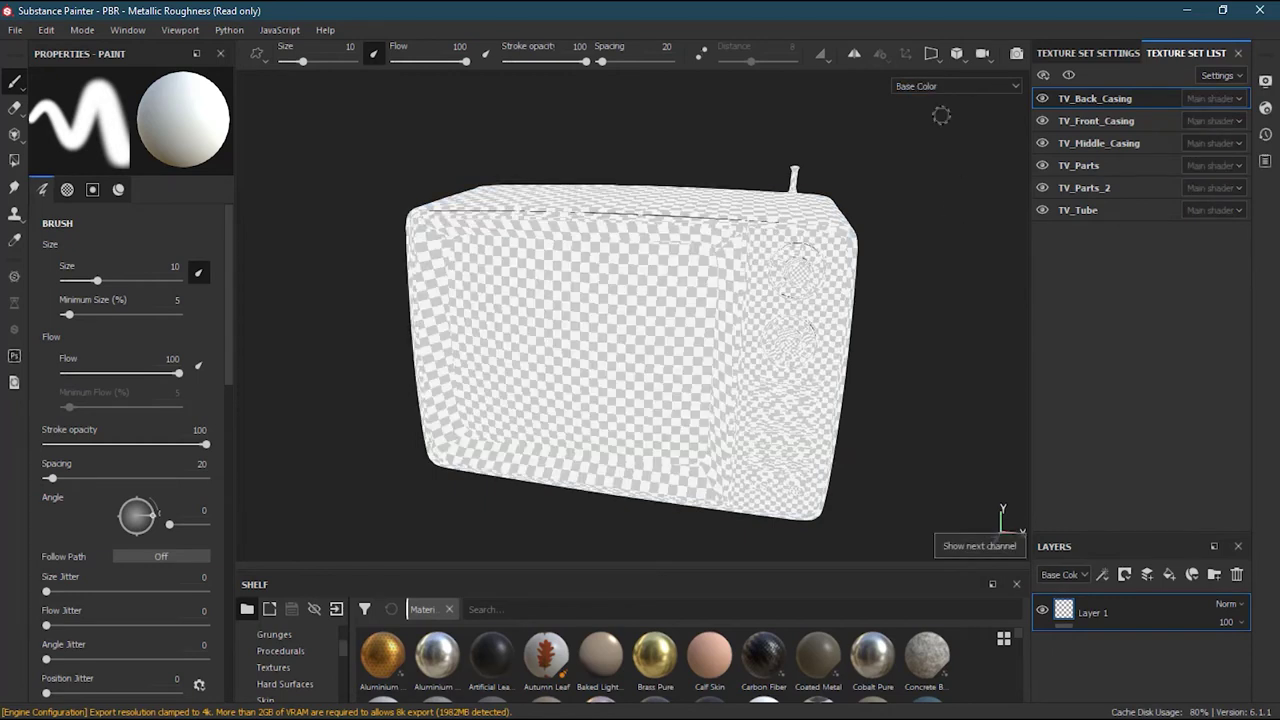
{"action": "key", "text": "c"}
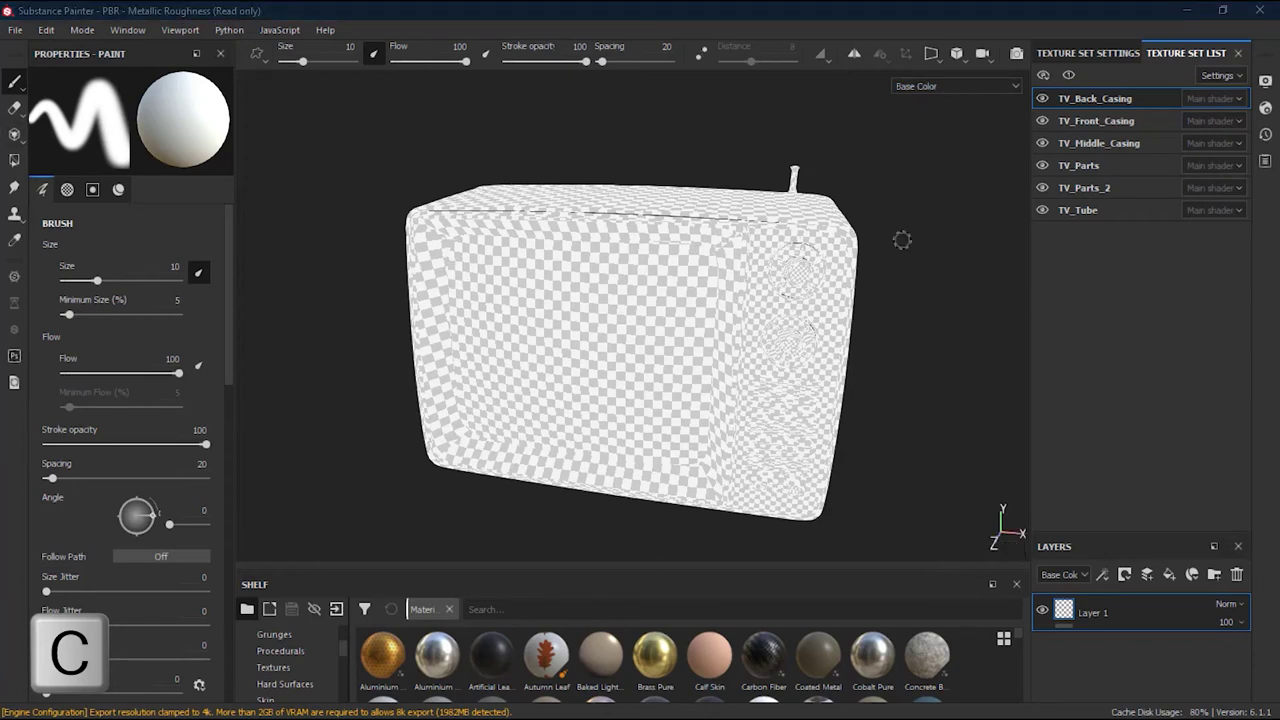
{"action": "key", "text": "c"}
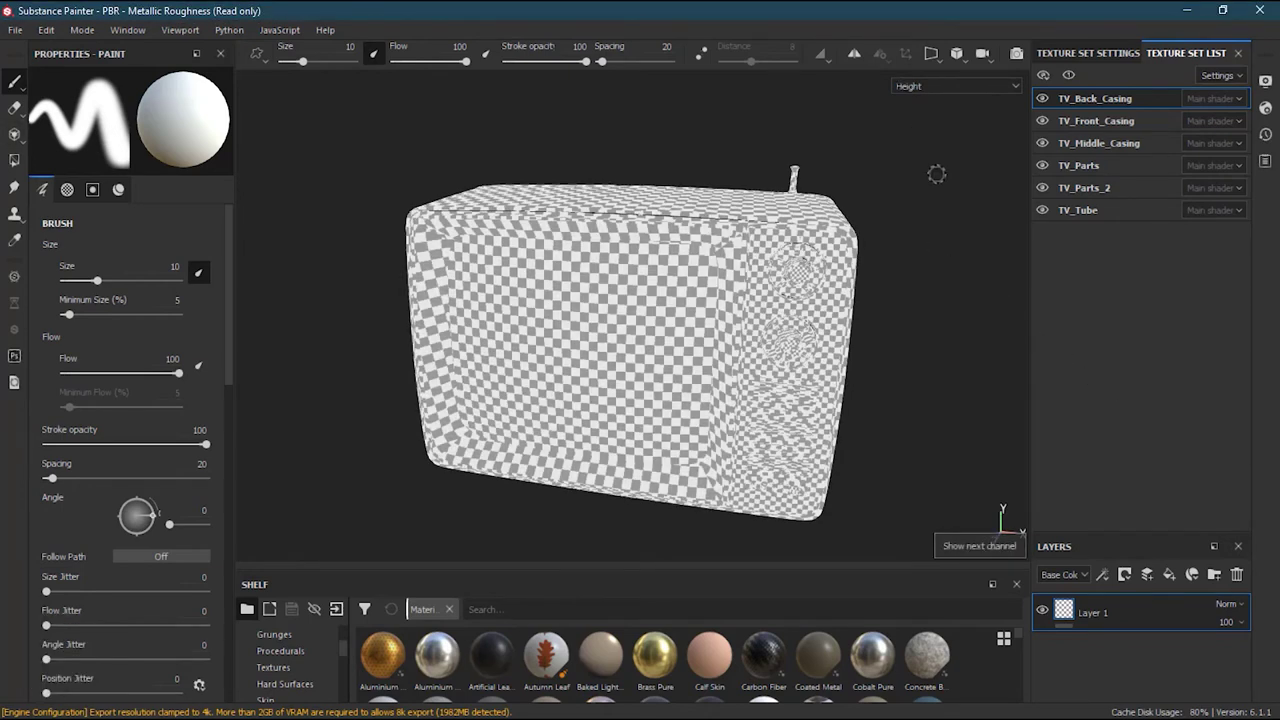
{"action": "left_click", "coordinate": [941, 85]}
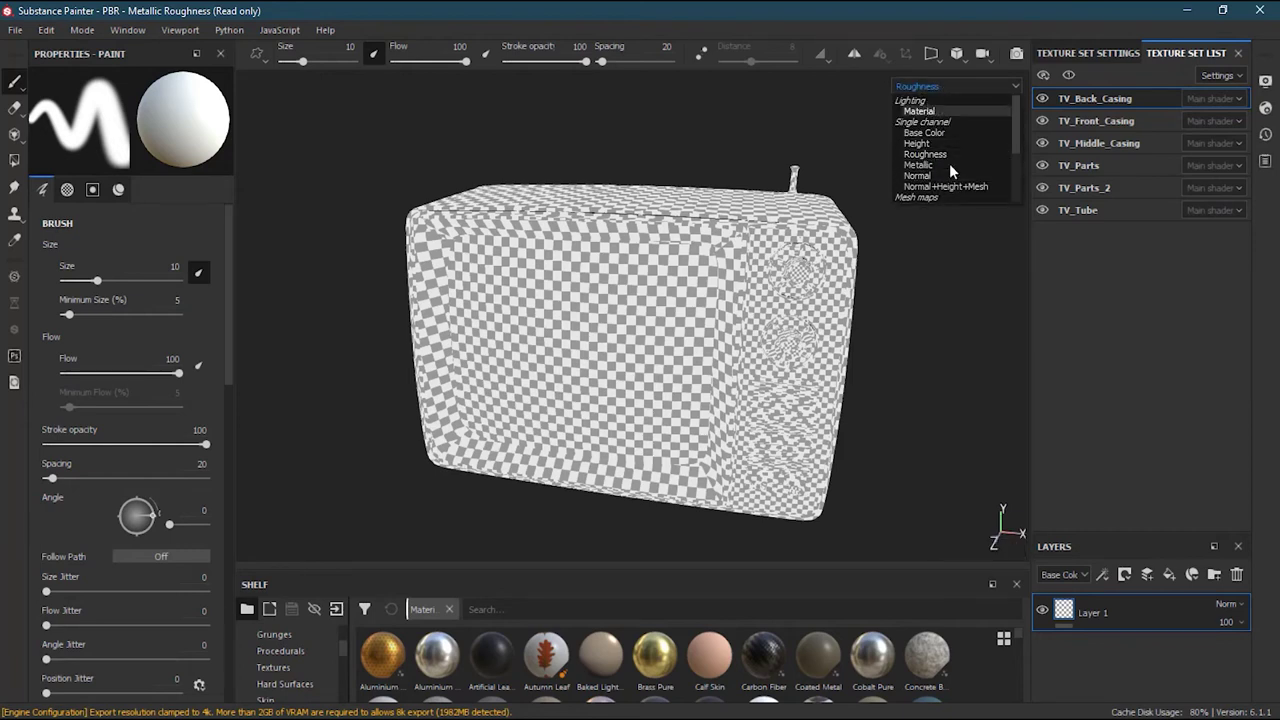
{"action": "left_click", "coordinate": [920, 110]}
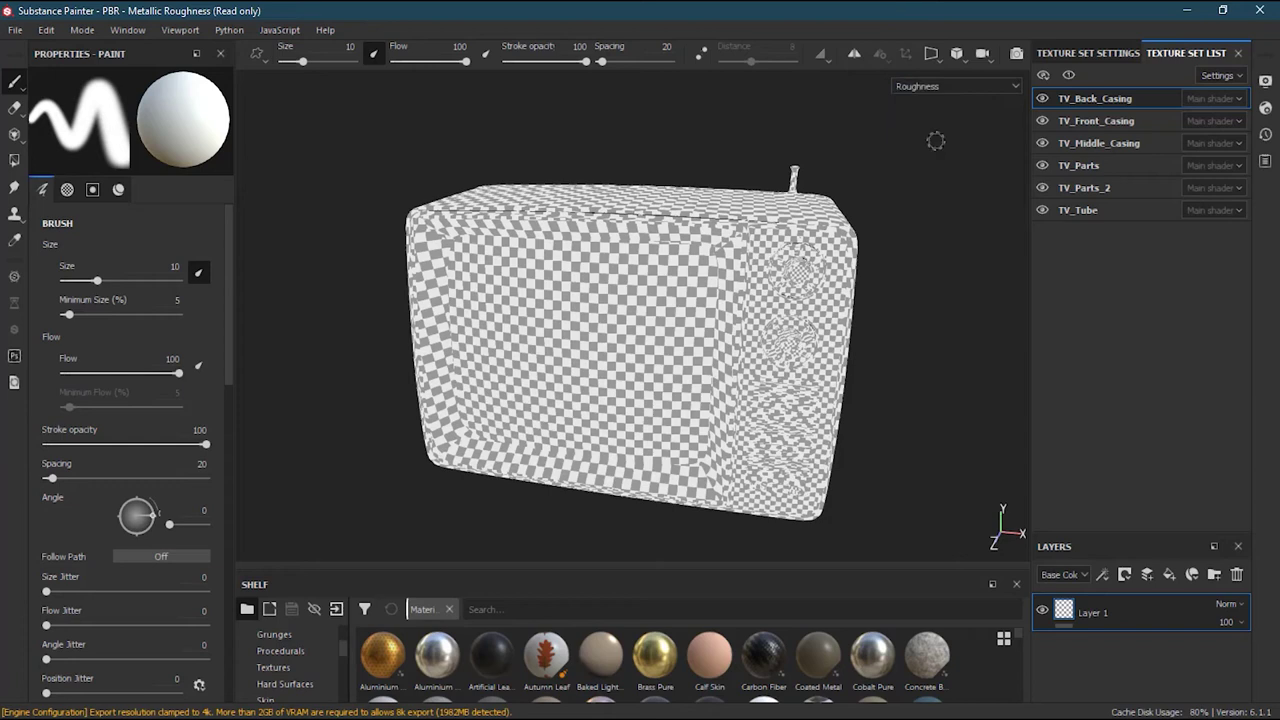
Keep cycling the viewport's single-channel views until Normal+Height+Mesh is displayed
{"action": "key", "text": "c"}
{"action": "key", "text": "c"}
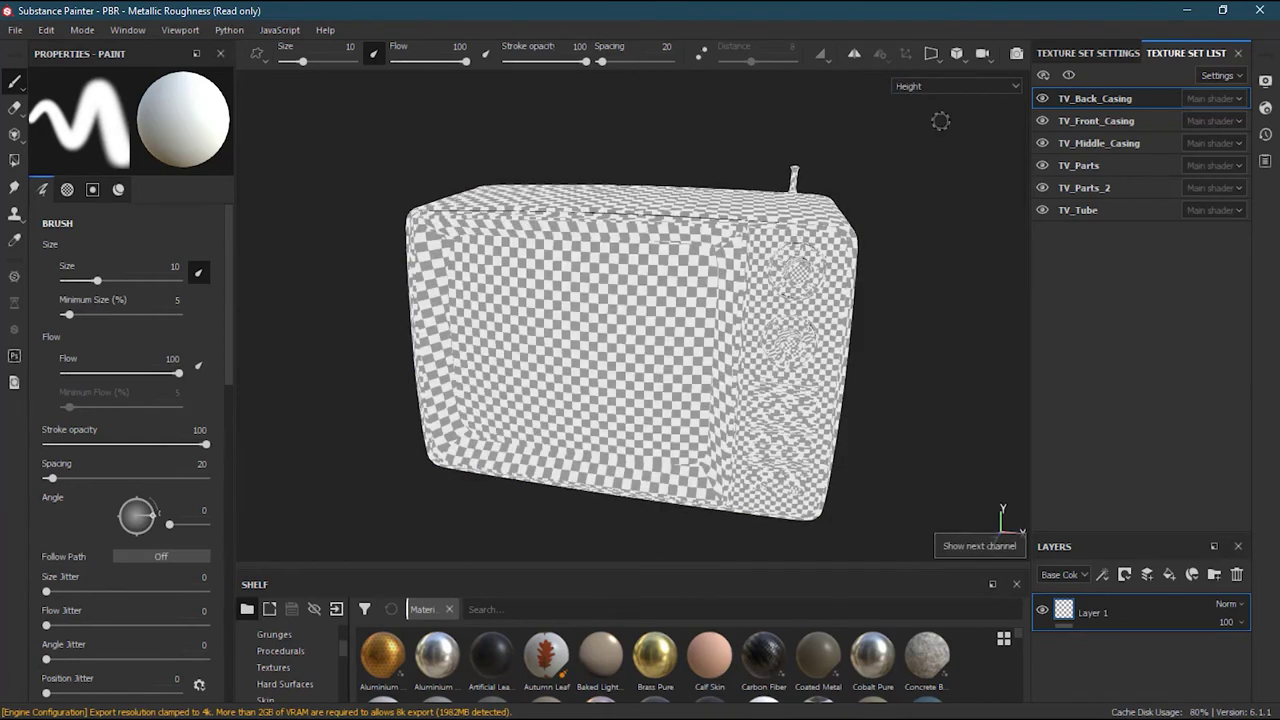
{"action": "key", "text": "c"}
{"action": "key", "text": "c"}
{"action": "key", "text": "c"}
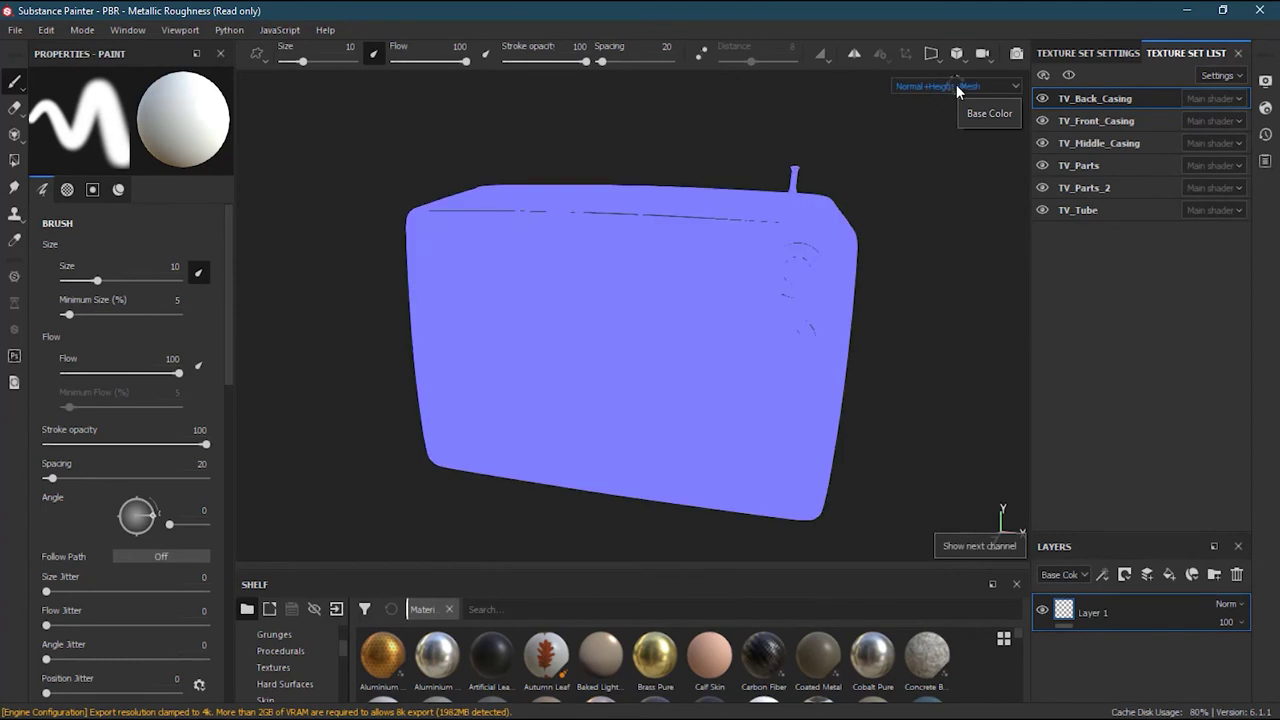
Return the viewport from the single-channel display to the Material view
{"action": "left_click", "coordinate": [956, 85]}
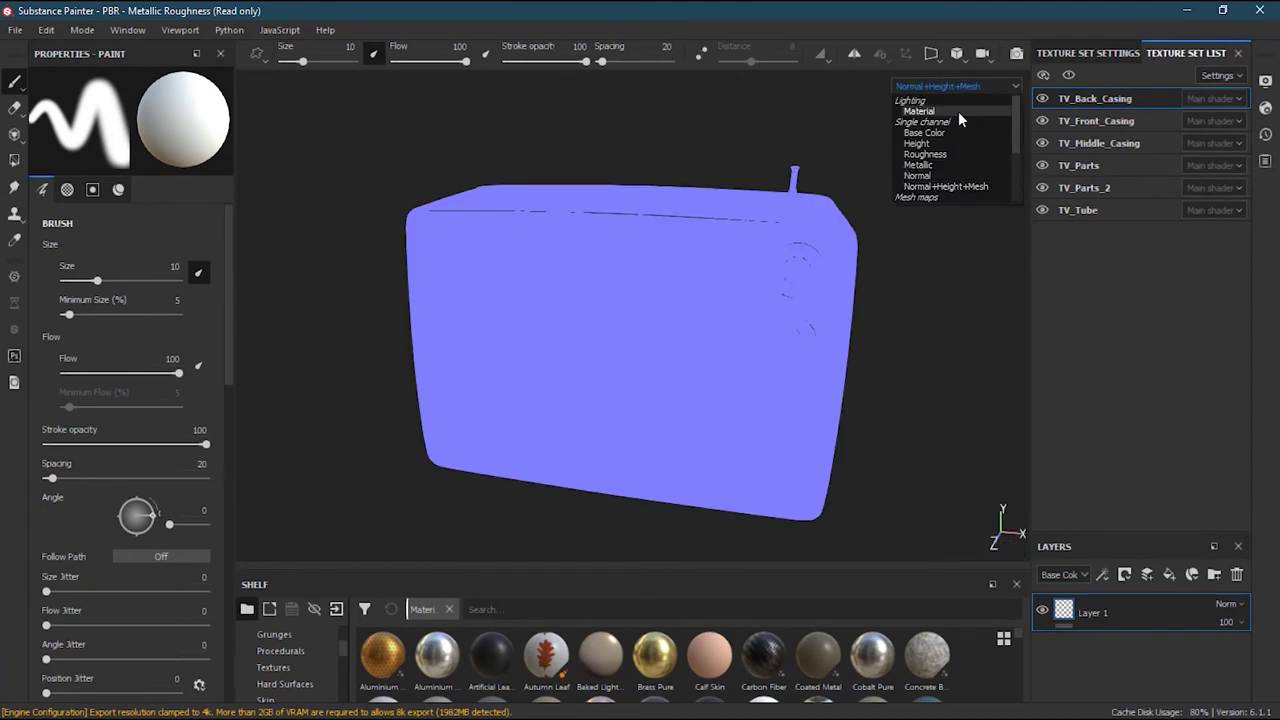
{"action": "left_click", "coordinate": [900, 8]}
{"action": "key", "text": "m"}
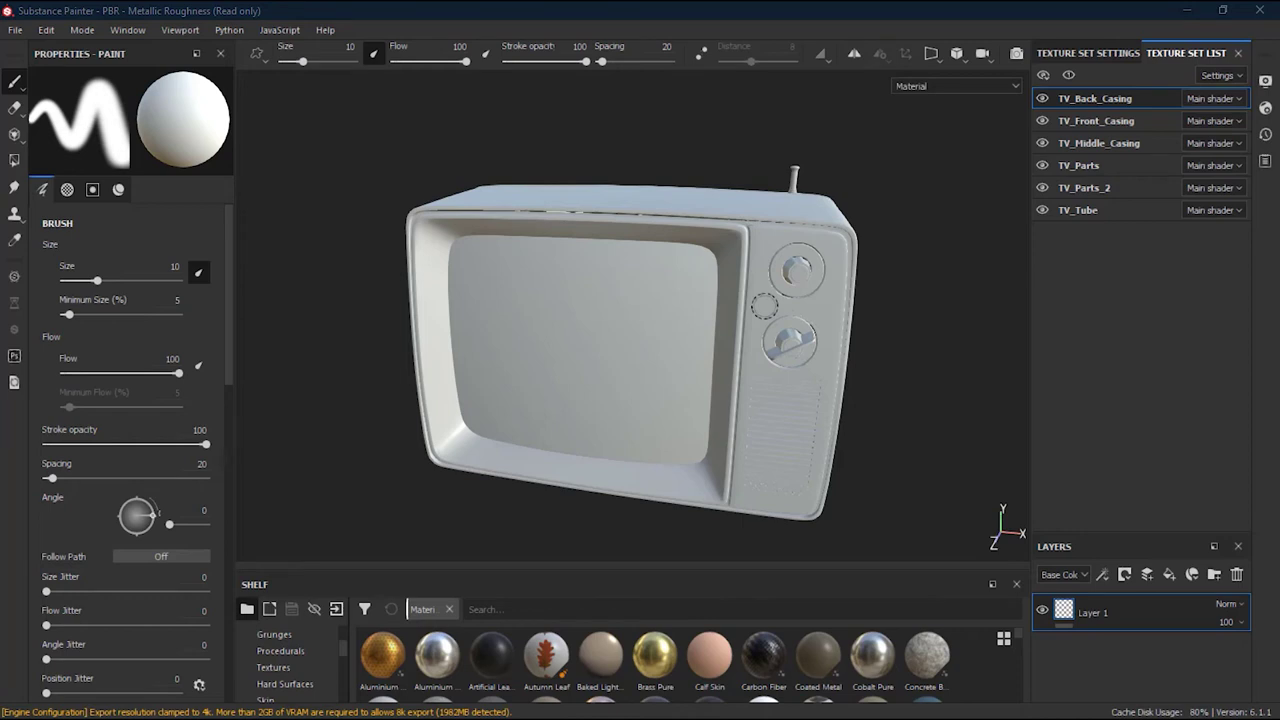
Review the TV_Back_Casing texture set's size, channels and mesh map slots in its settings
{"action": "left_click", "coordinate": [1090, 53]}
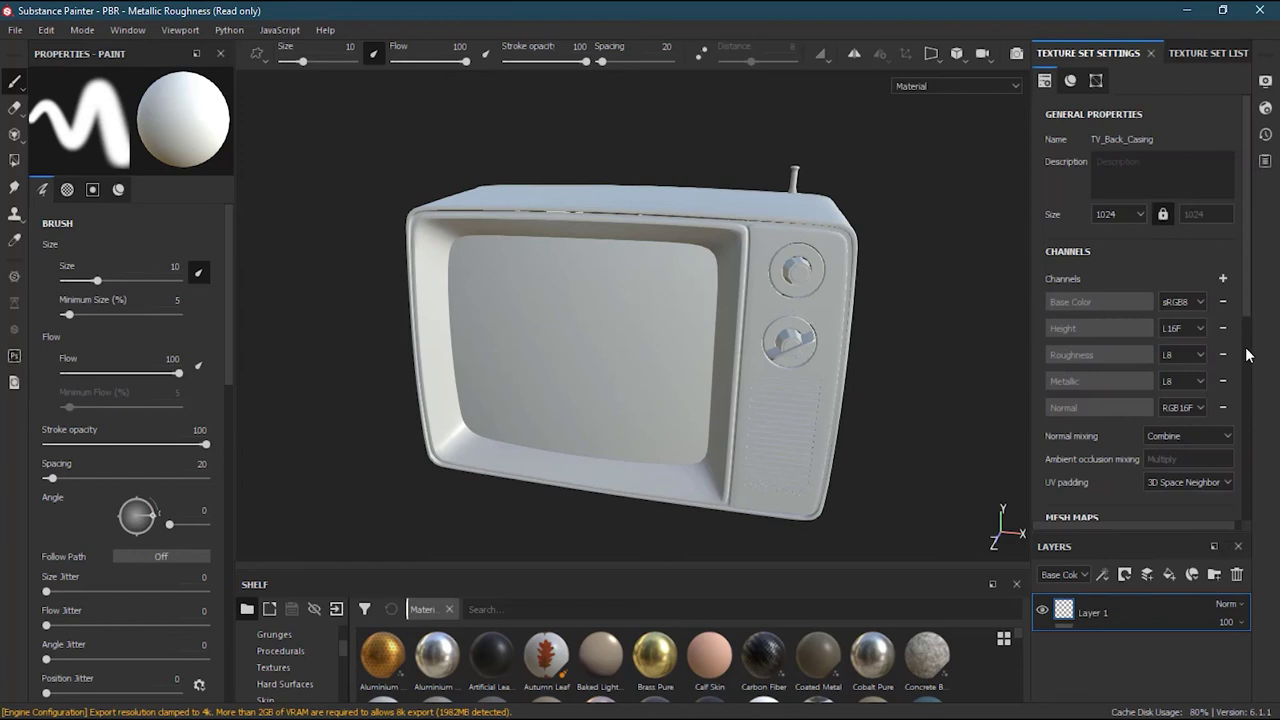
{"action": "scroll", "coordinate": [1232, 370], "scroll_direction": "down", "scroll_amount": 4}
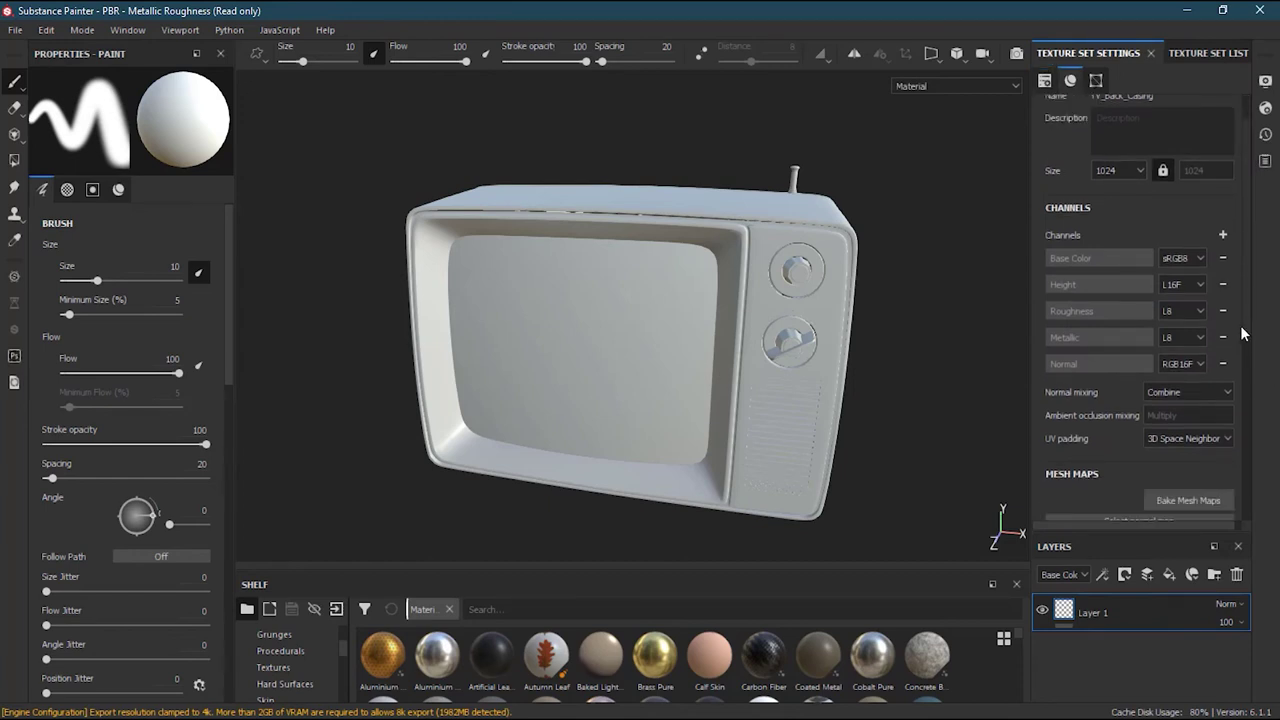
{"action": "scroll", "coordinate": [1229, 385], "scroll_direction": "down", "scroll_amount": 1}
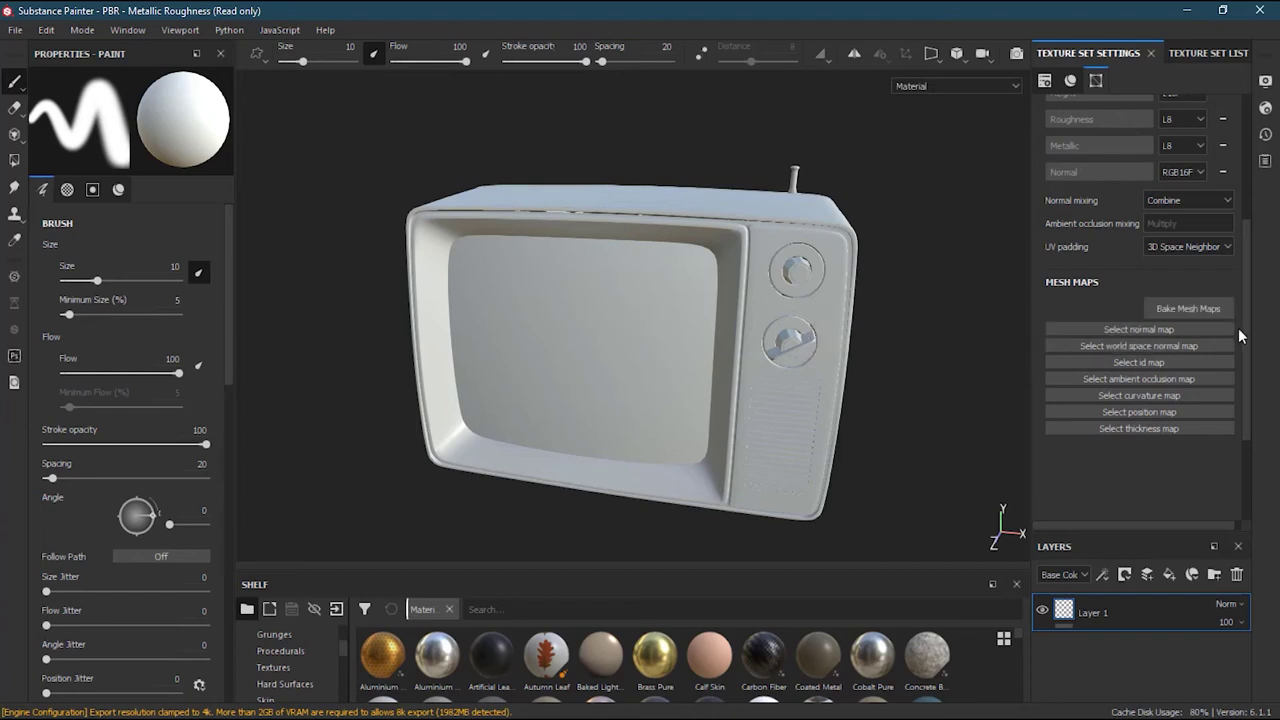
{"action": "scroll", "coordinate": [1237, 281], "scroll_direction": "up", "scroll_amount": 2}
{"action": "scroll", "coordinate": [1240, 281], "scroll_direction": "up", "scroll_amount": 1}
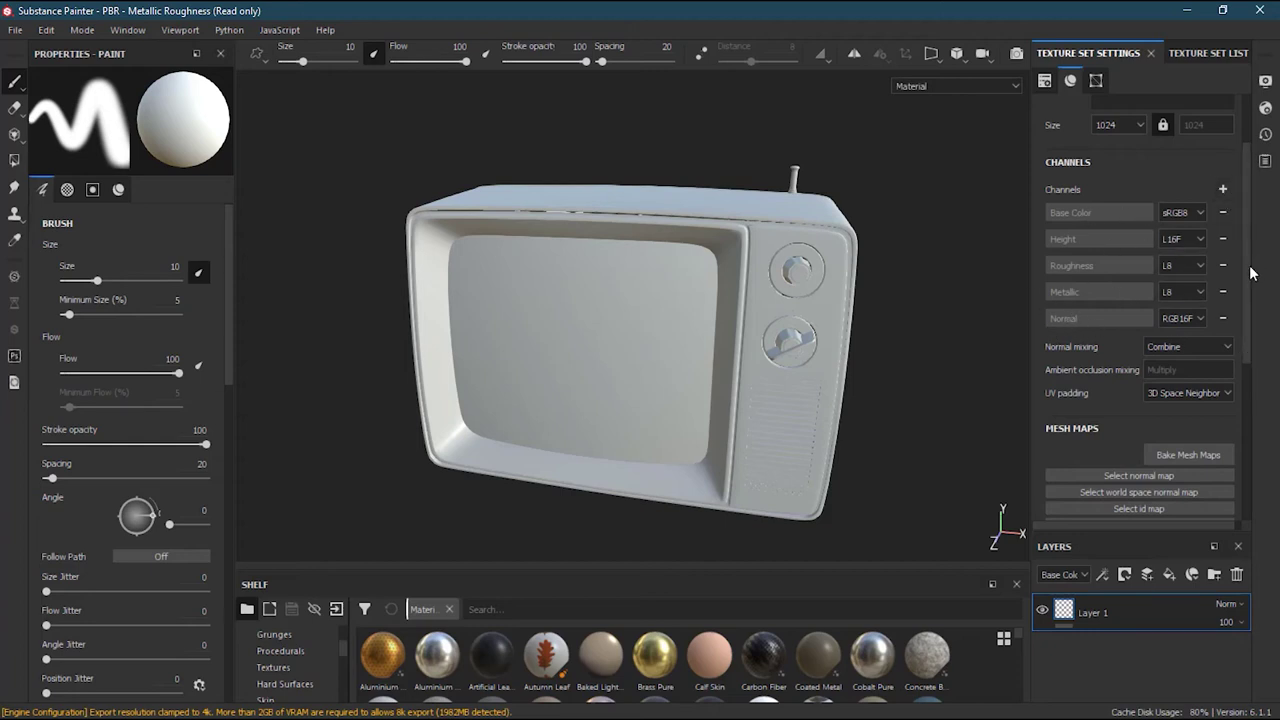
{"action": "scroll", "coordinate": [1250, 298], "scroll_direction": "down", "scroll_amount": 4}
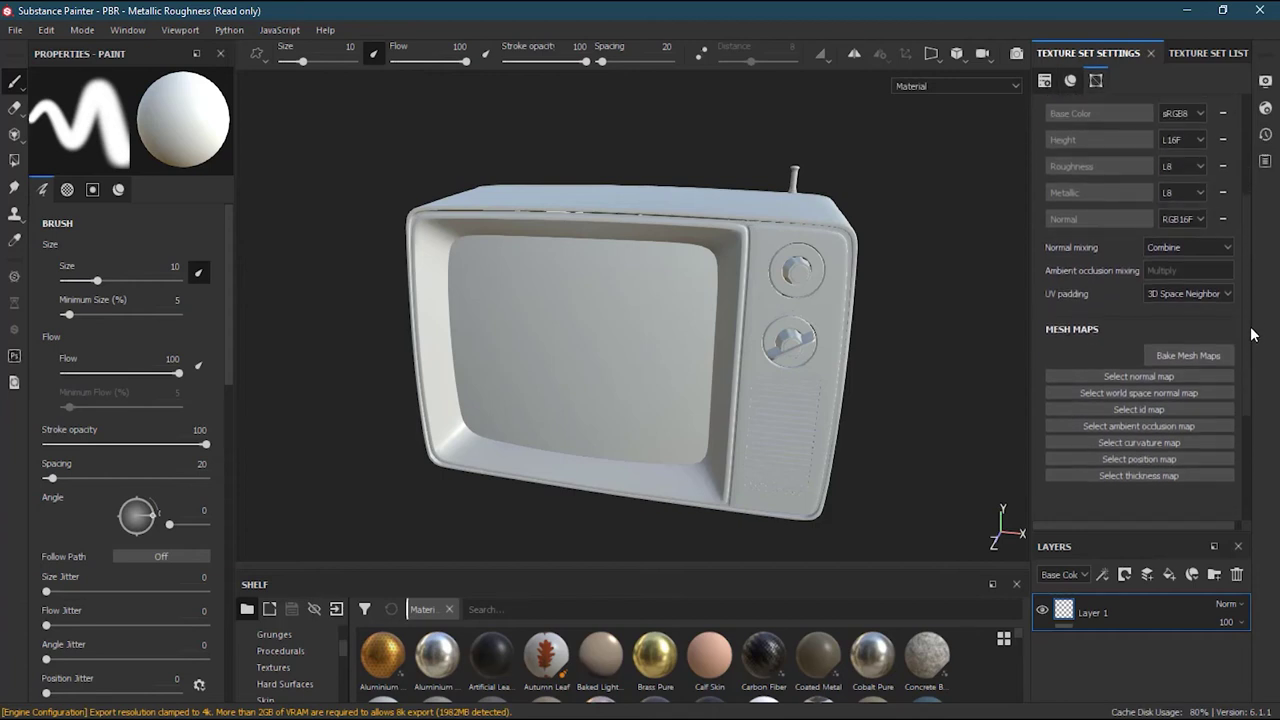
Open the mesh map baking options, exclude the Normal and Thickness maps from the bake, and show the common parameters
{"action": "left_click", "coordinate": [1182, 357]}
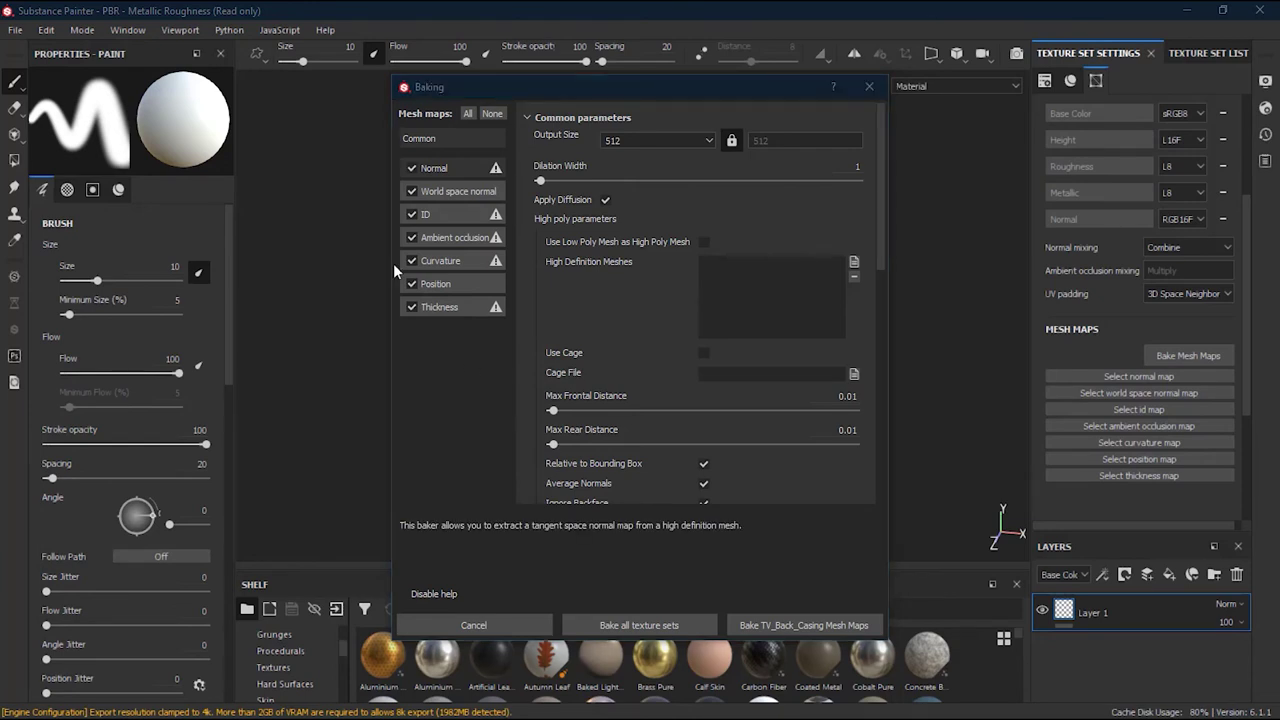
{"action": "left_click", "coordinate": [411, 167]}
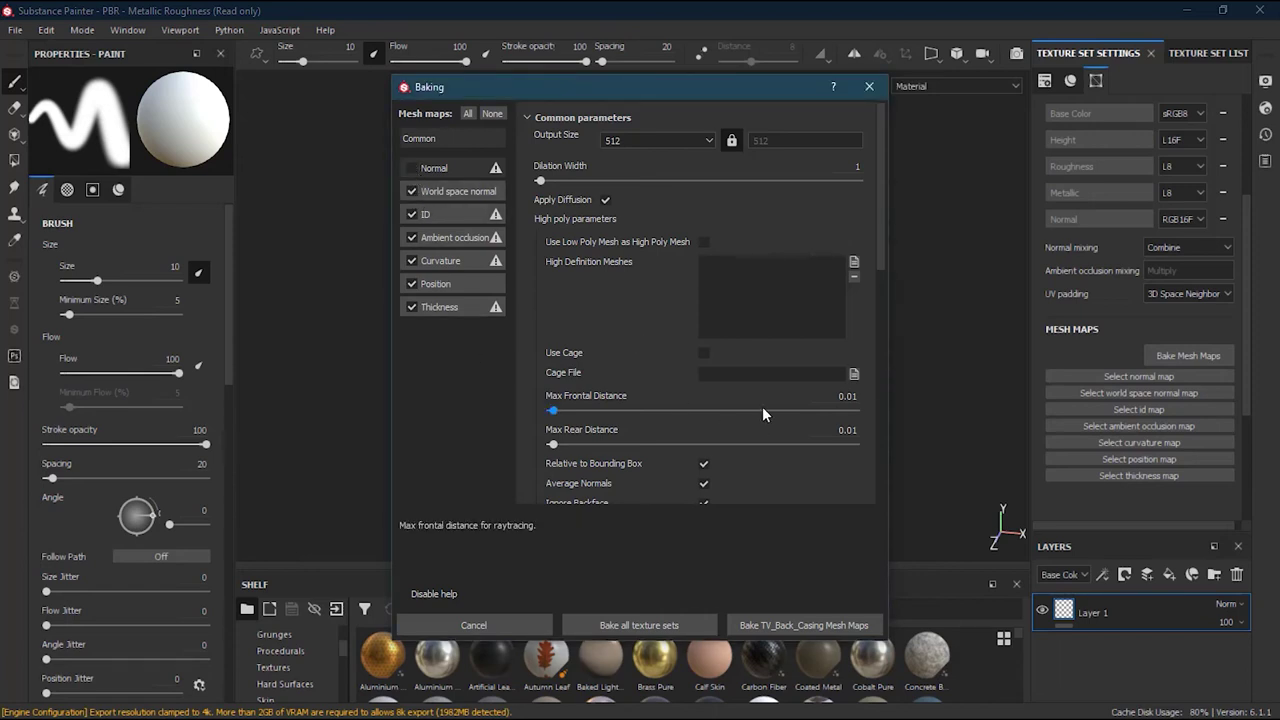
{"action": "left_click", "coordinate": [411, 307]}
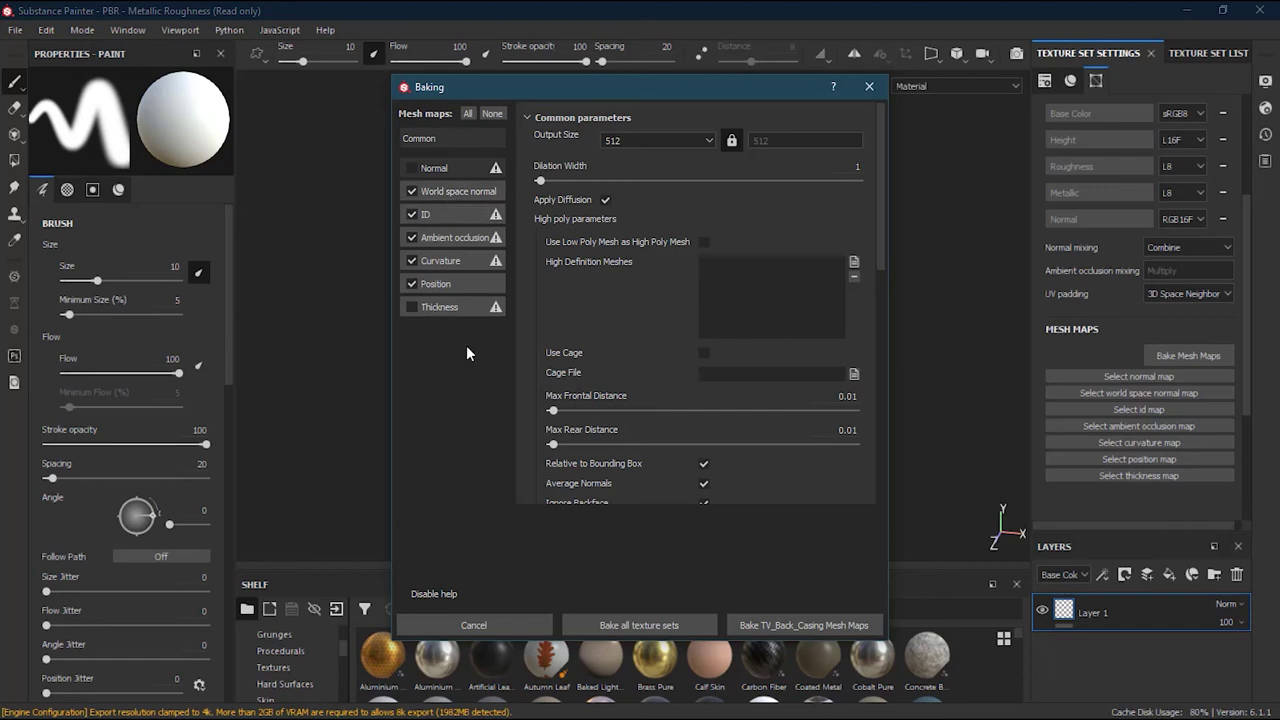
{"action": "left_click", "coordinate": [450, 138]}
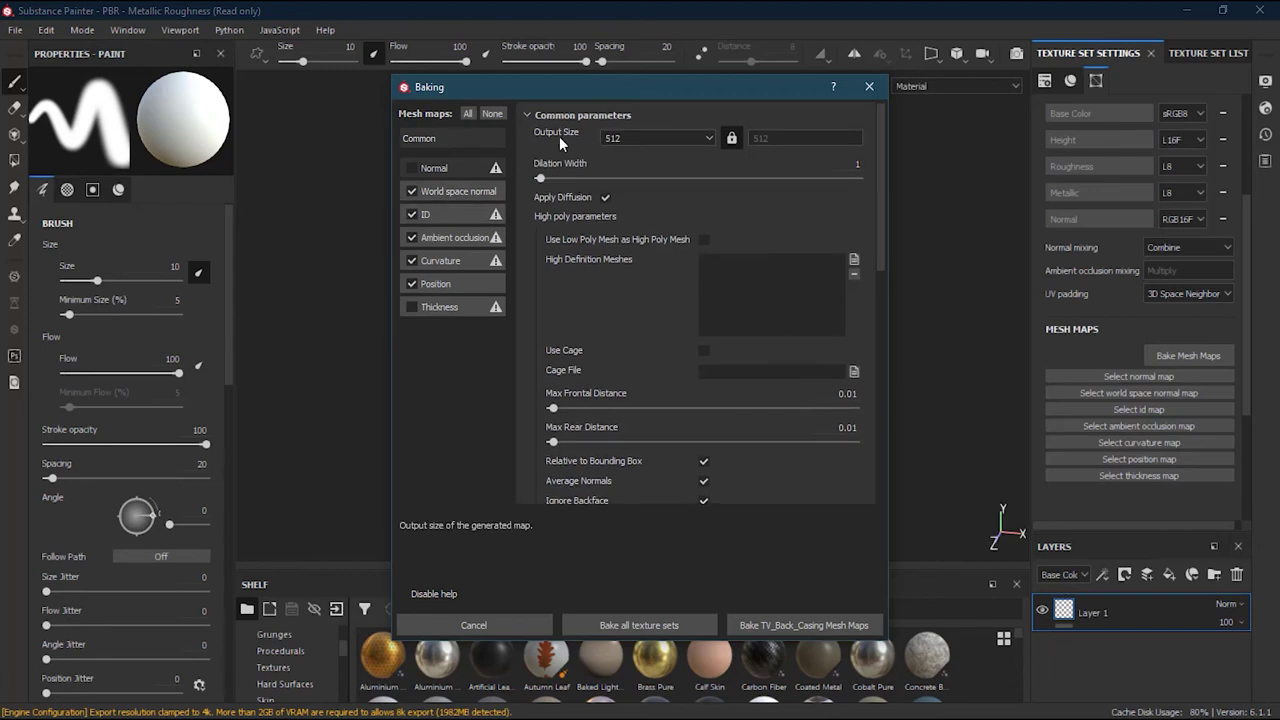
Set the output size of the baked mesh maps to 1024
{"action": "left_click", "coordinate": [633, 134]}
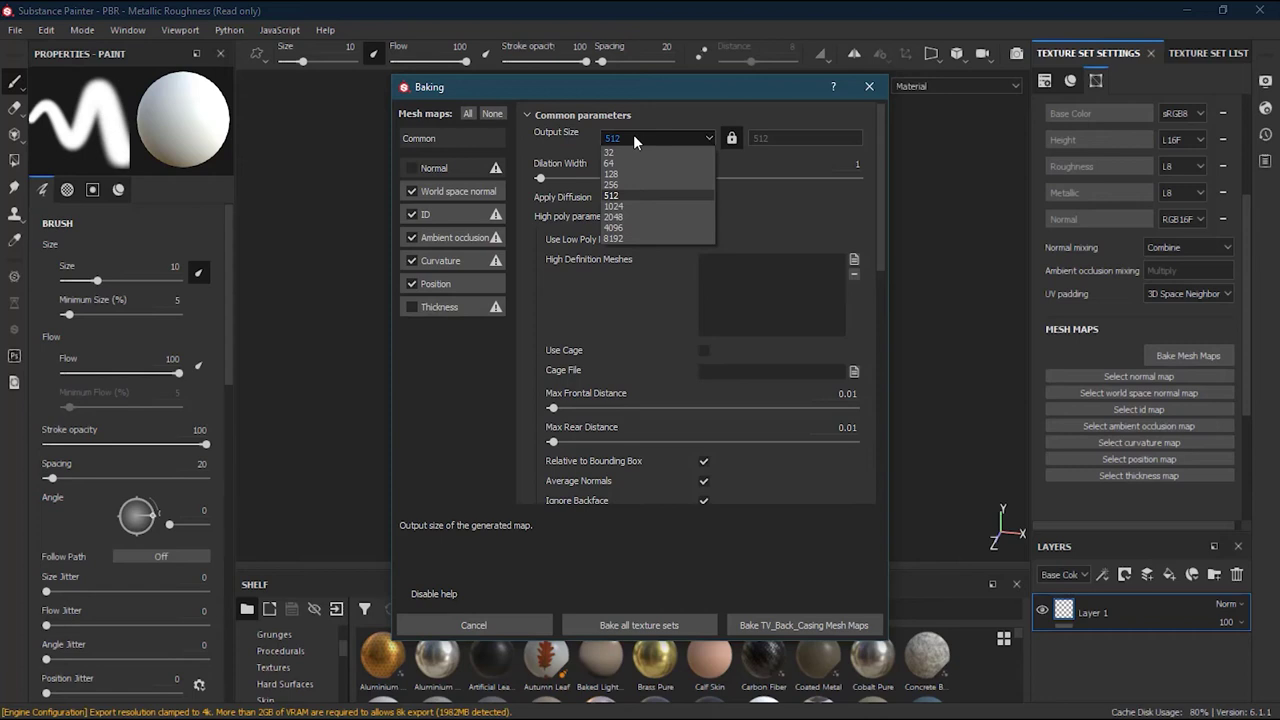
{"action": "left_click", "coordinate": [632, 205]}
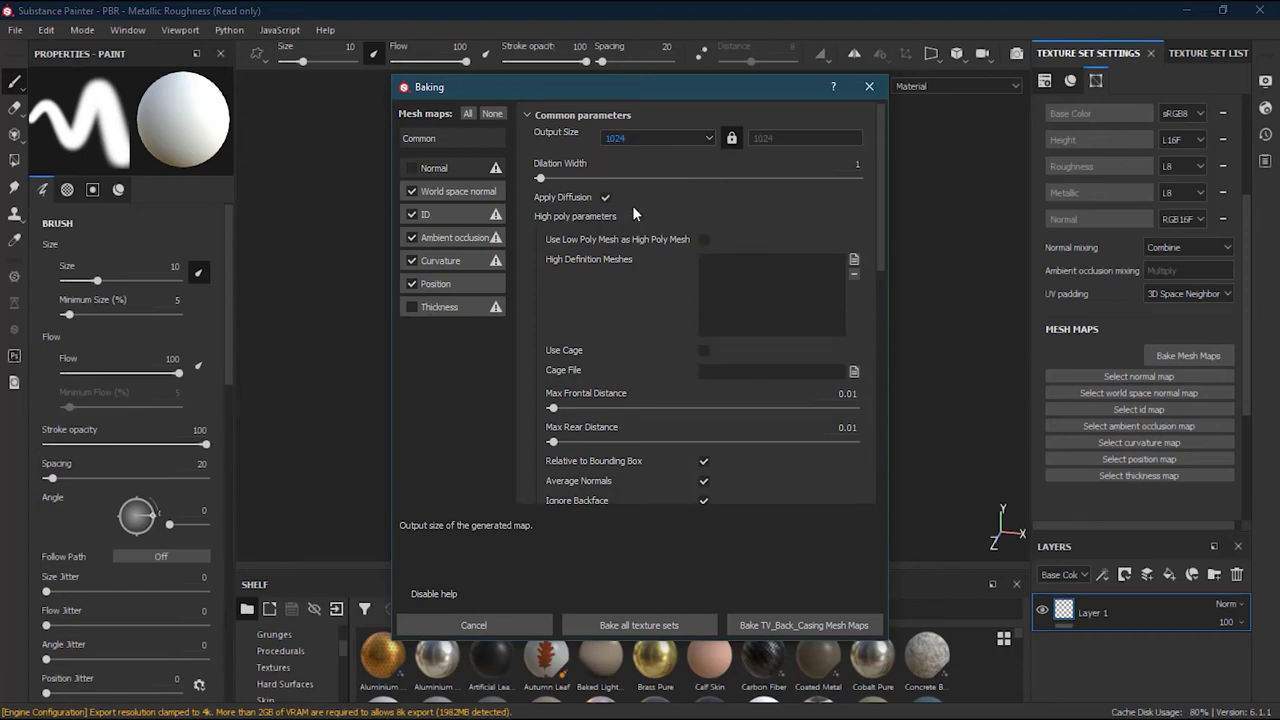
{"action": "left_click", "coordinate": [644, 139]}
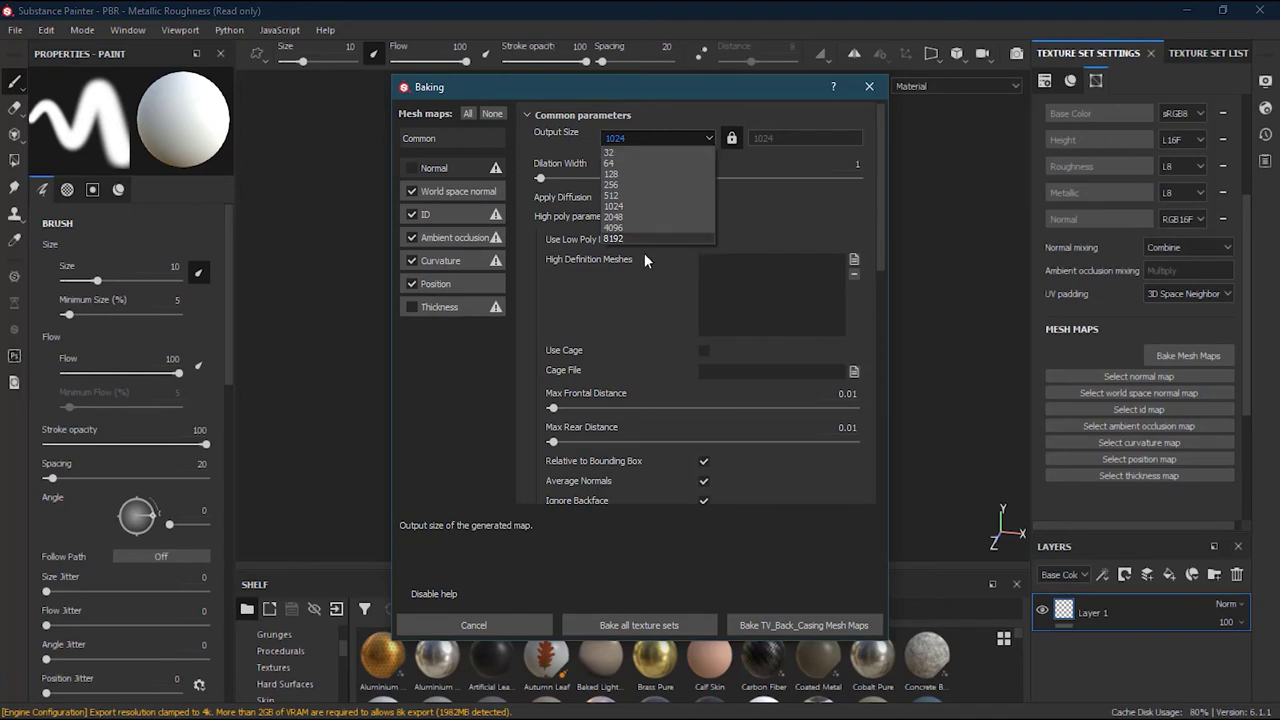
{"action": "left_click", "coordinate": [665, 101]}
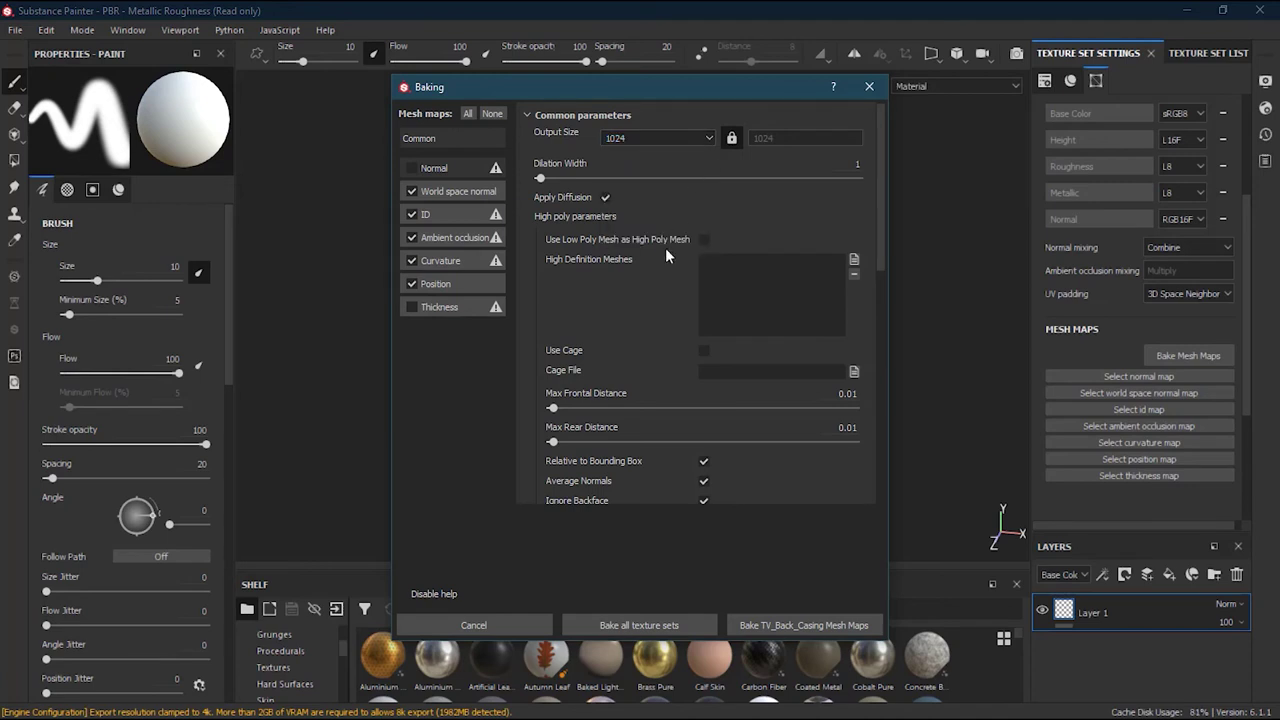
Review the remaining common baking parameters, including the high poly settings and the available Antialiasing and Match options
{"action": "mouse_move", "coordinate": [665, 257]}
{"action": "scroll", "coordinate": [593, 273], "scroll_direction": "down", "scroll_amount": 1}
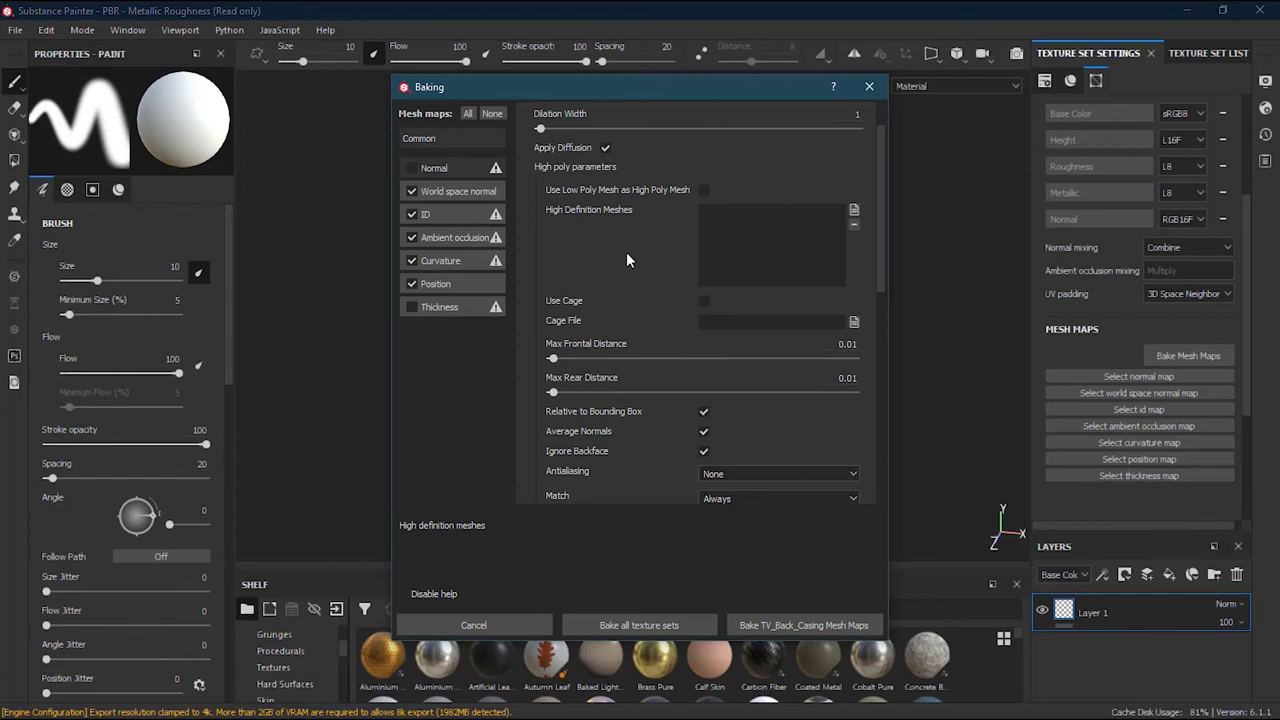
{"action": "scroll", "coordinate": [627, 253], "scroll_direction": "down", "scroll_amount": 1}
{"action": "scroll", "coordinate": [626, 252], "scroll_direction": "down", "scroll_amount": 1}
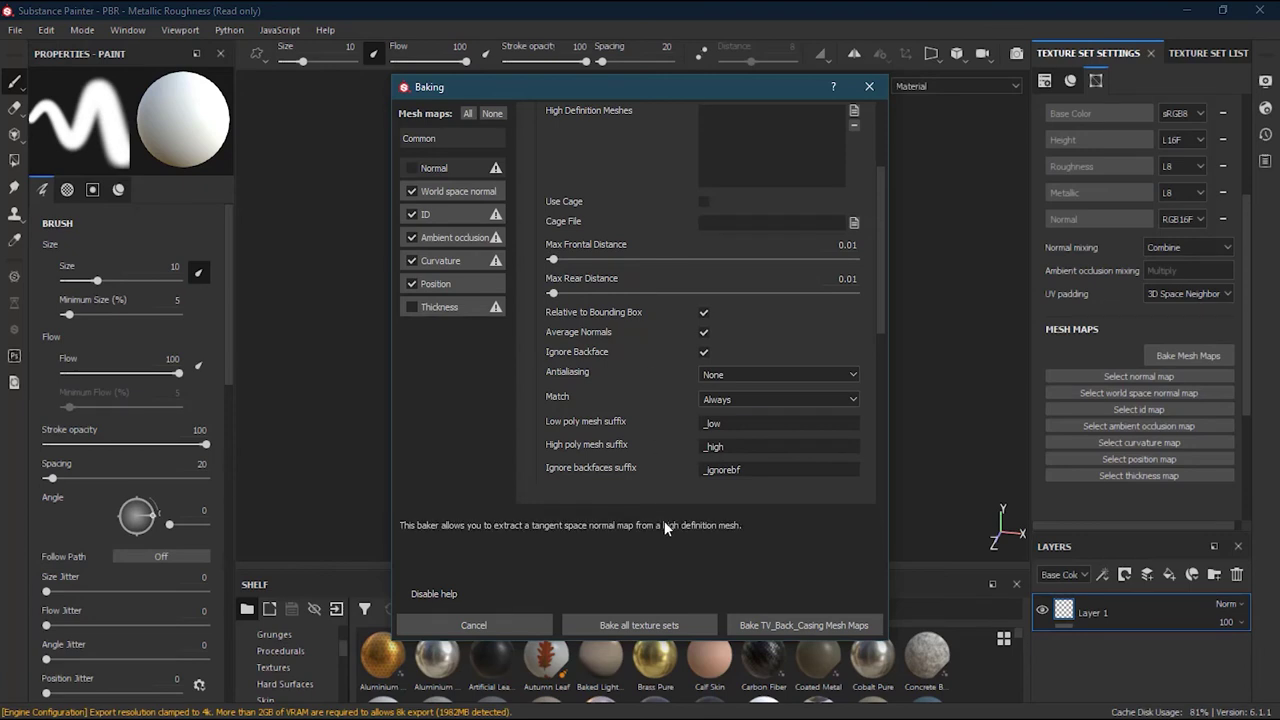
{"action": "left_click", "coordinate": [740, 375]}
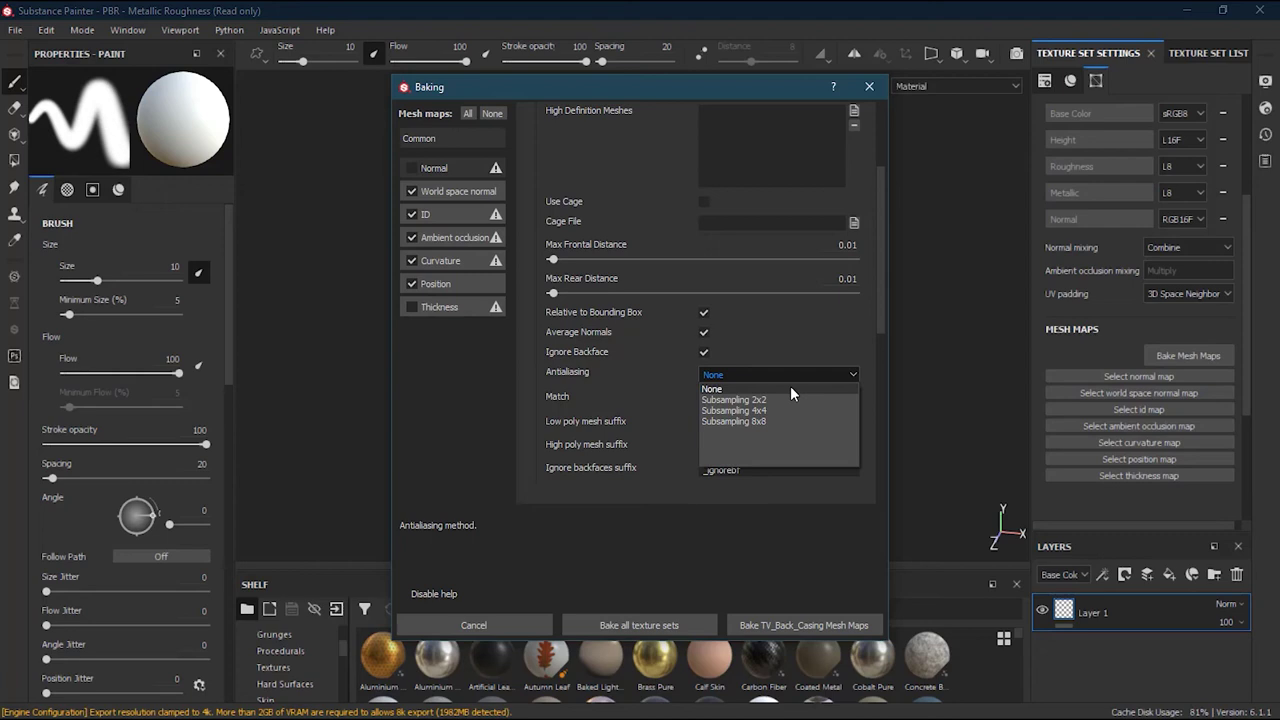
{"action": "left_click", "coordinate": [774, 345]}
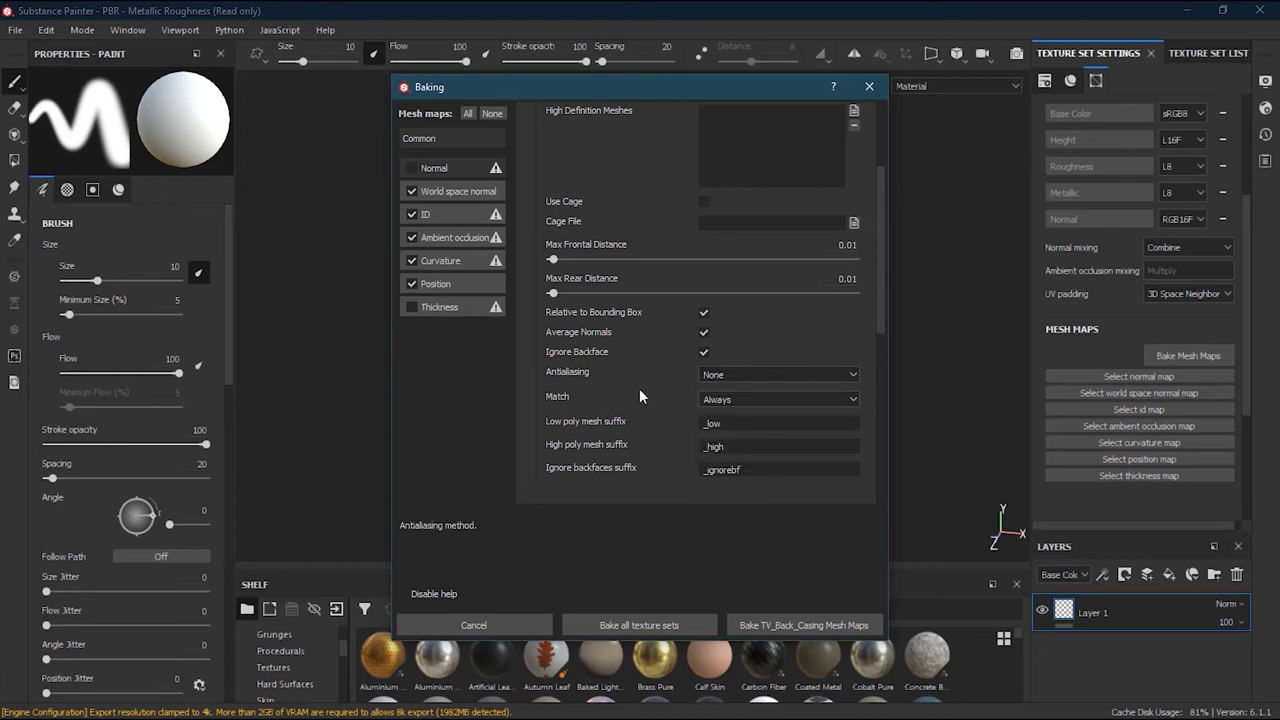
{"action": "left_click", "coordinate": [759, 401]}
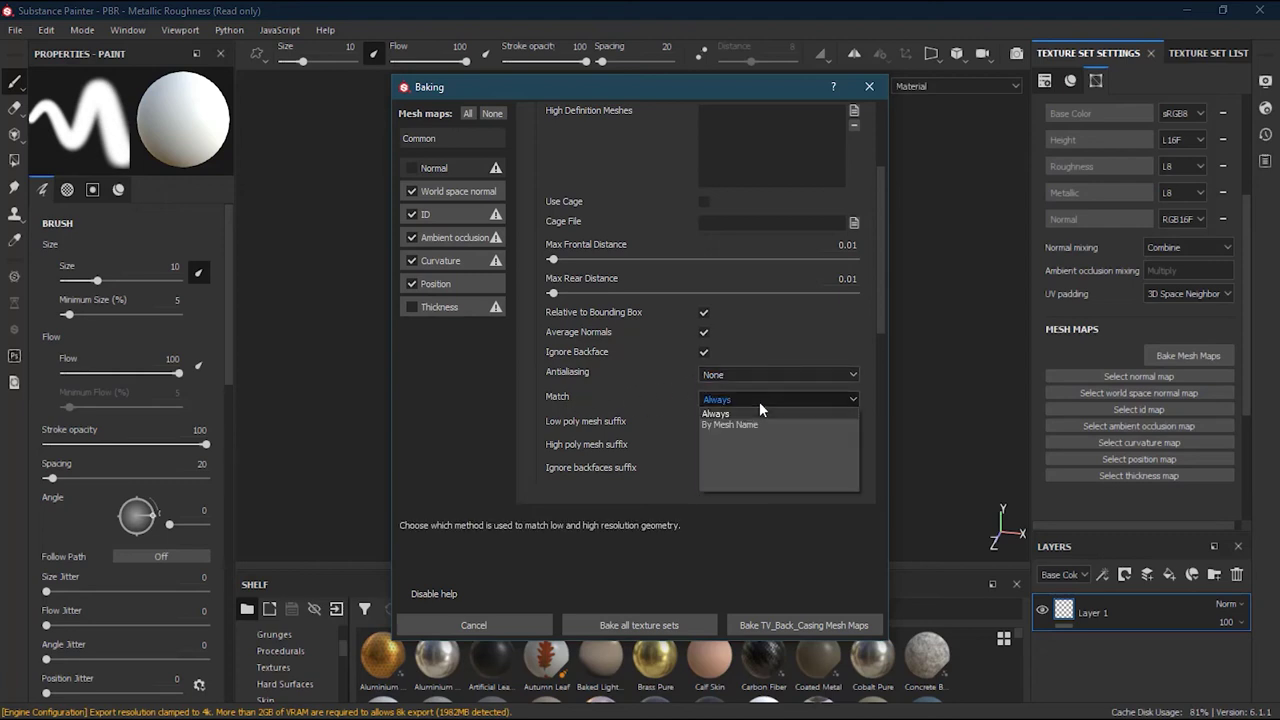
{"action": "left_click", "coordinate": [800, 350]}
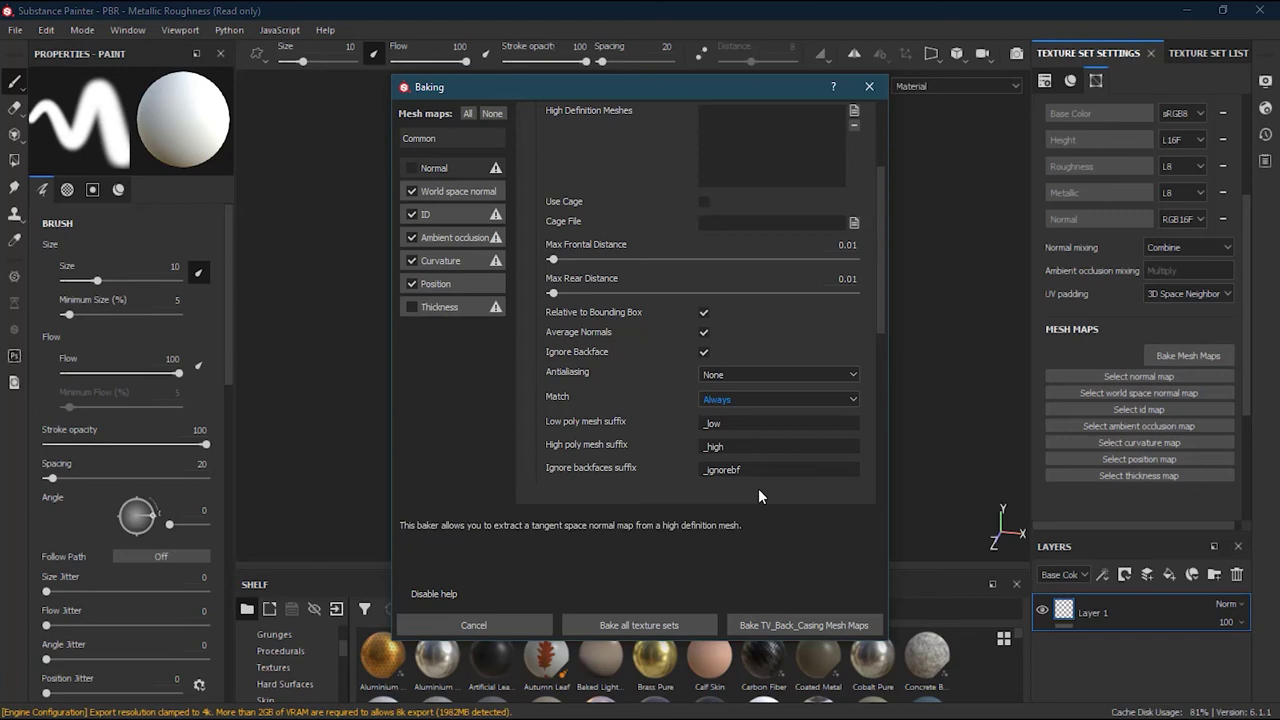
Check the World space normal baker, and set the ID baker's Color Source to Vertex Color for TV_Back_Casing
{"action": "left_click", "coordinate": [457, 189]}
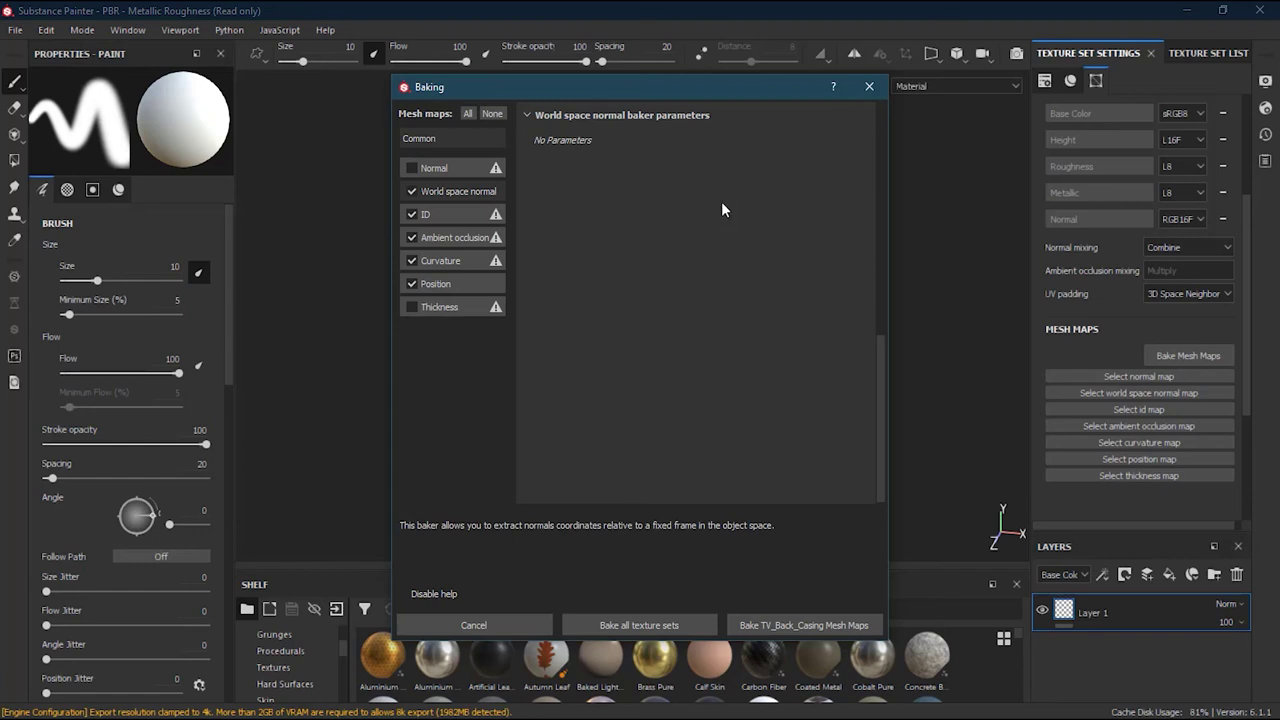
{"action": "left_click", "coordinate": [450, 213]}
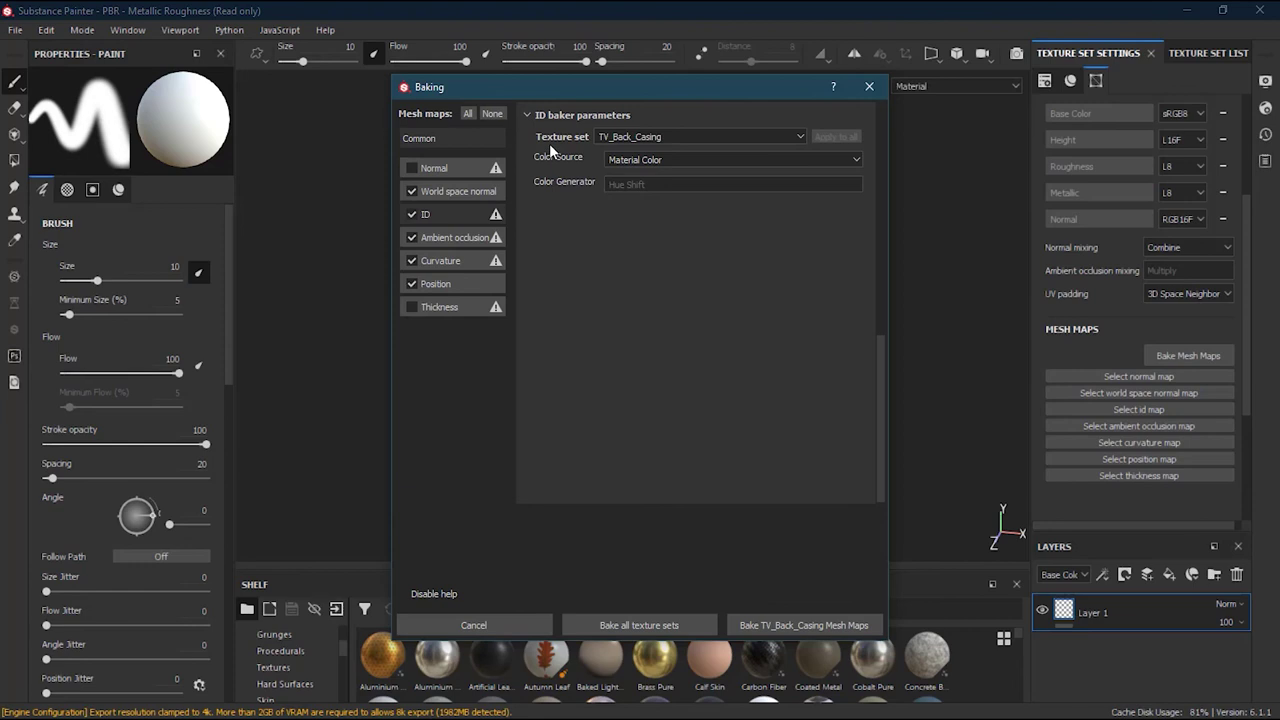
{"action": "left_click", "coordinate": [634, 138]}
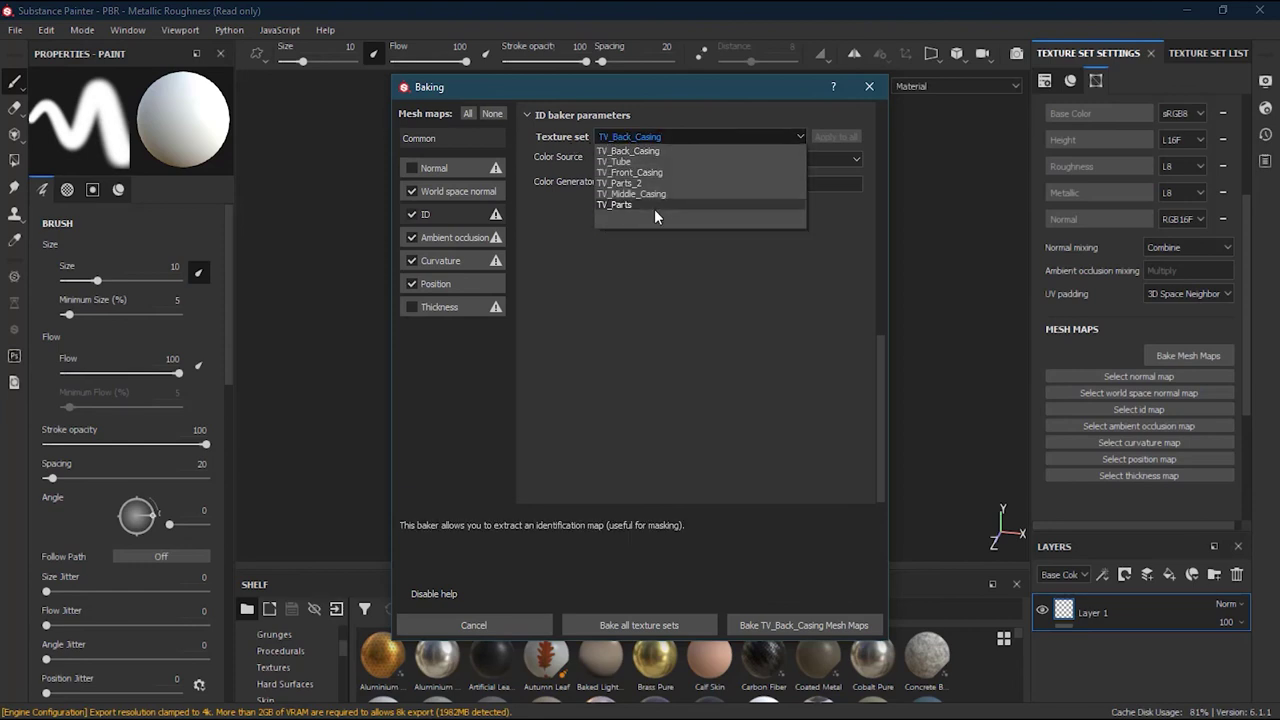
{"action": "left_click", "coordinate": [682, 149]}
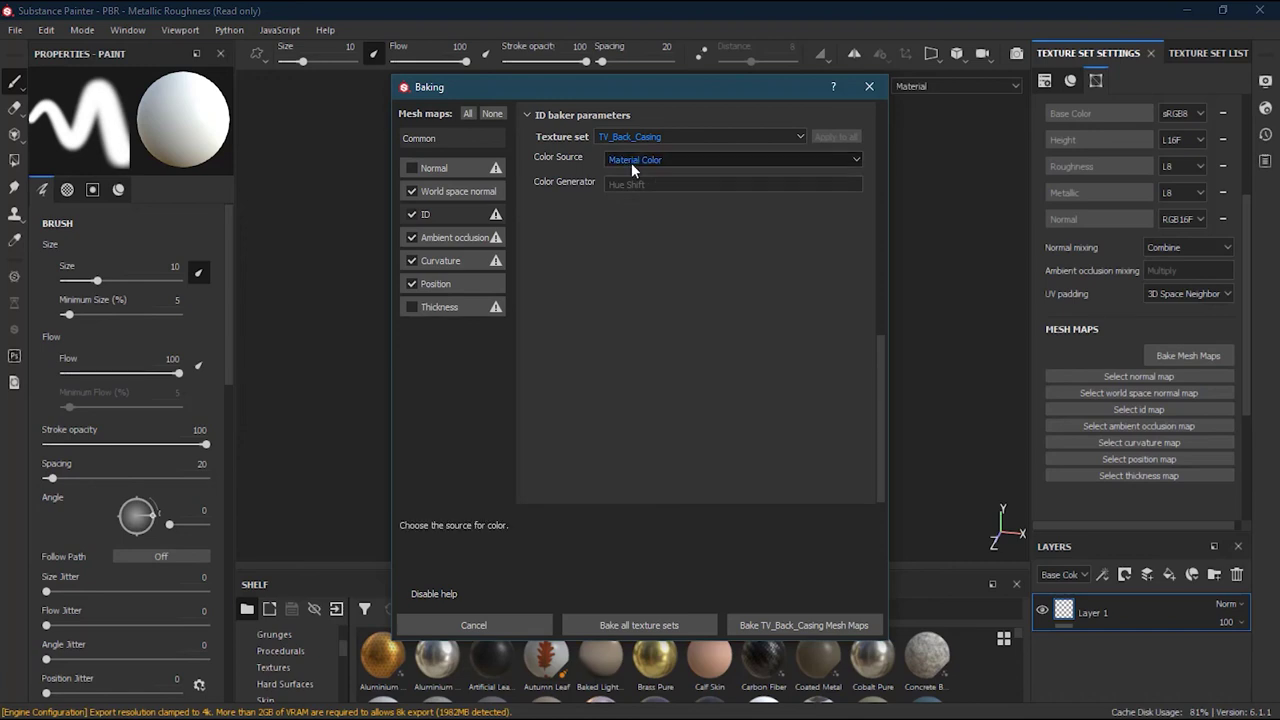
{"action": "left_click", "coordinate": [665, 160]}
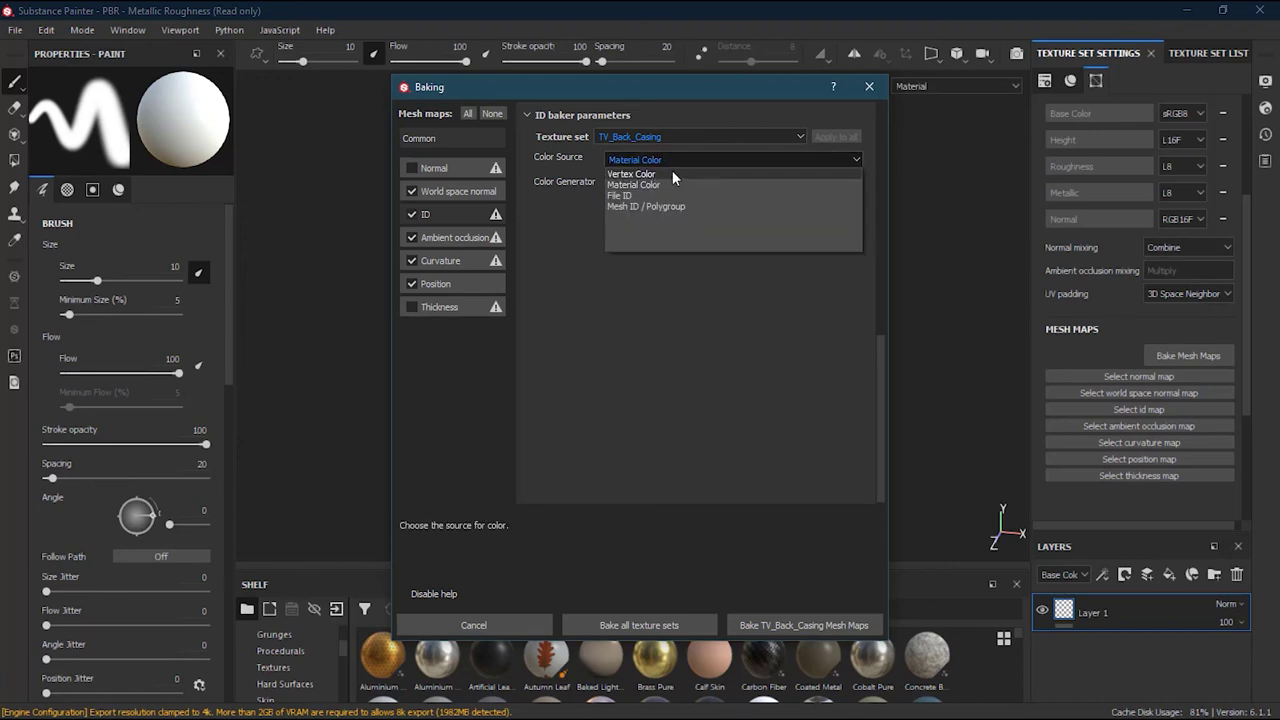
{"action": "left_click", "coordinate": [672, 173]}
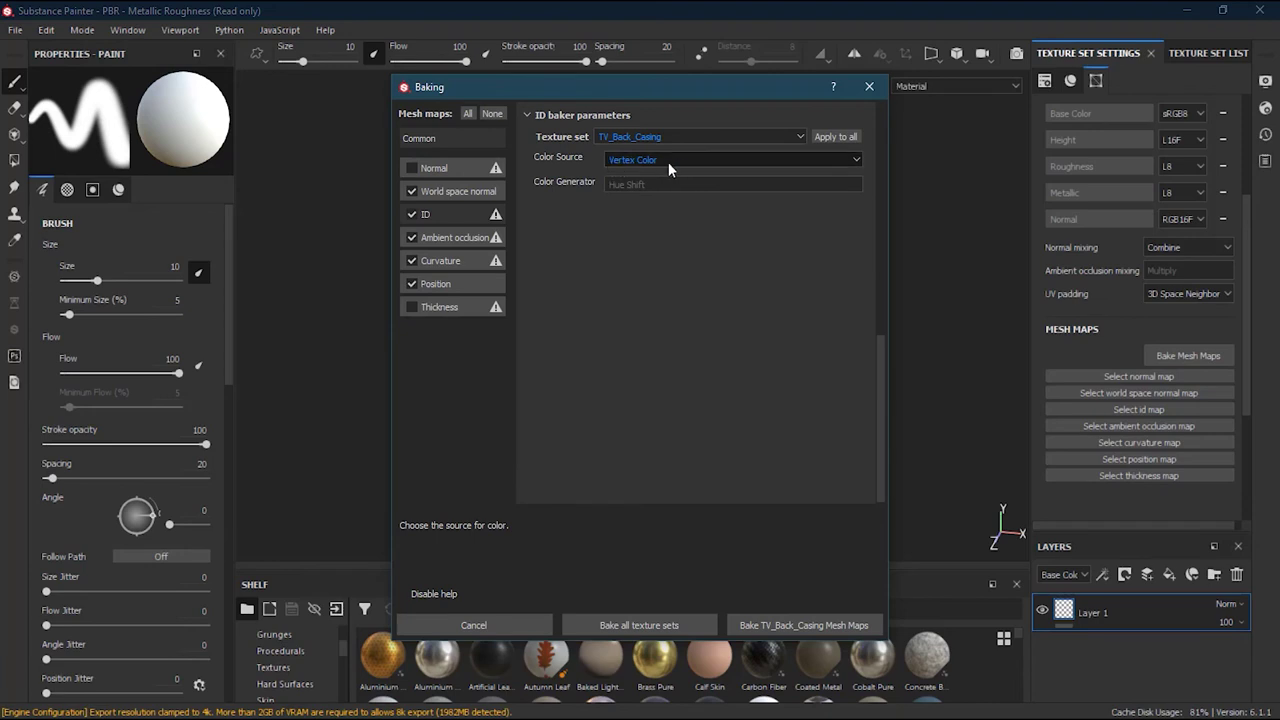
{"action": "left_click", "coordinate": [652, 137]}
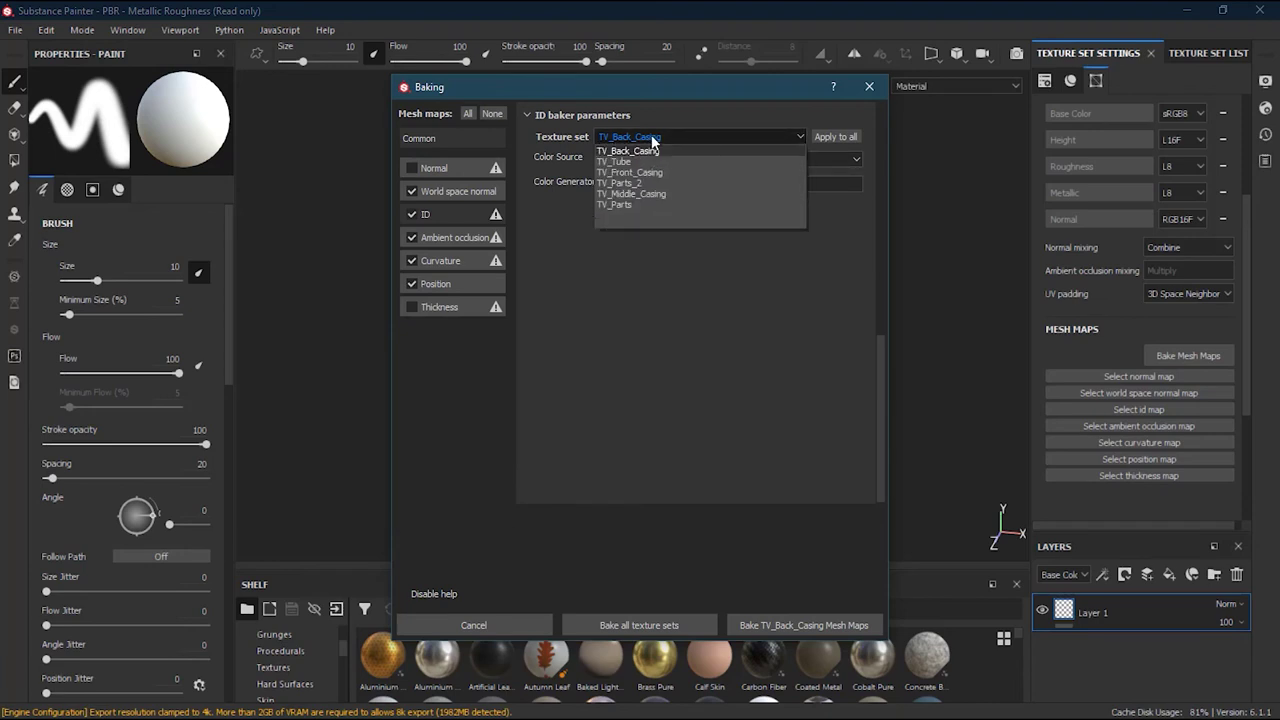
{"action": "left_click", "coordinate": [695, 104]}
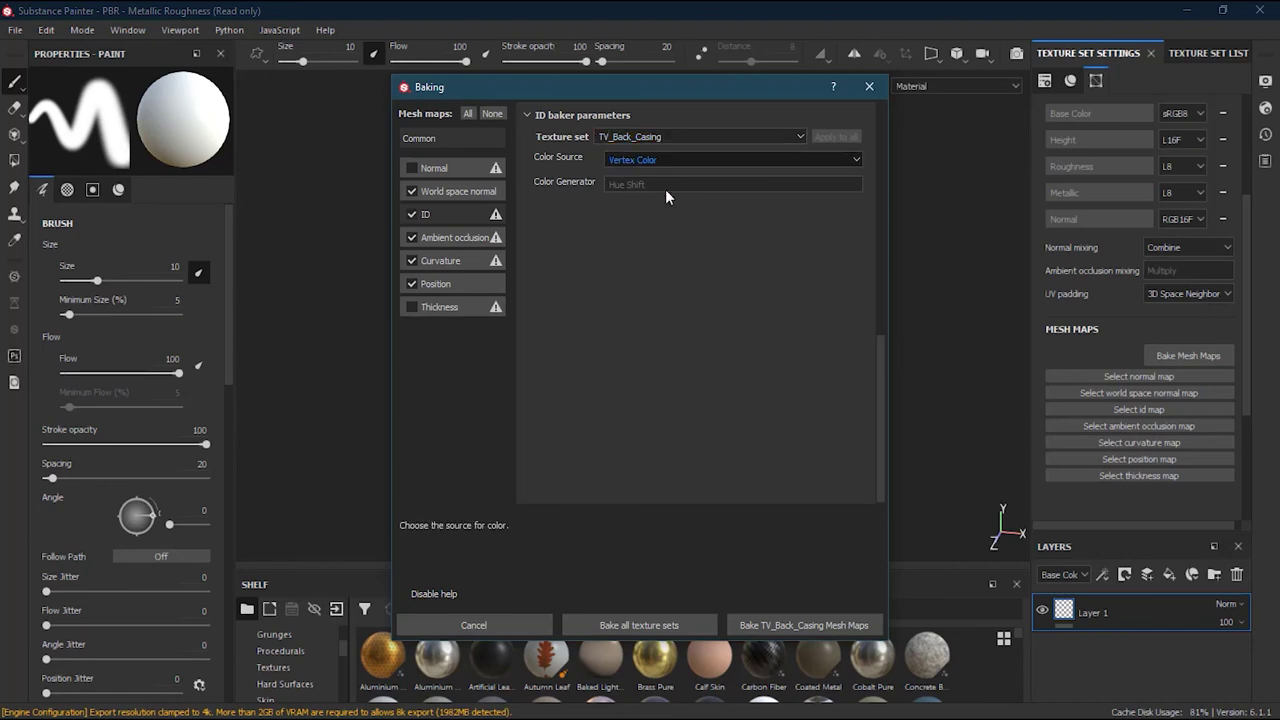
Look through the Ambient occlusion and Curvature baker parameters for TV_Back_Casing
{"action": "left_click", "coordinate": [454, 237]}
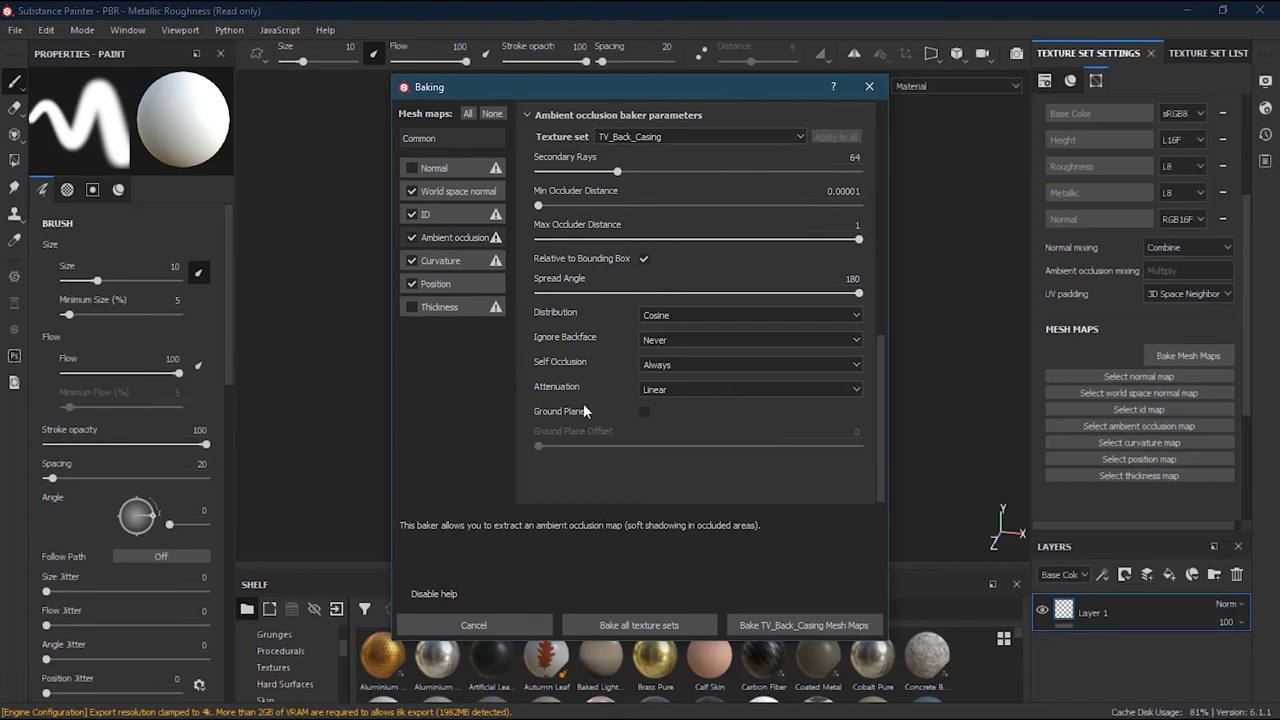
{"action": "left_click", "coordinate": [459, 258]}
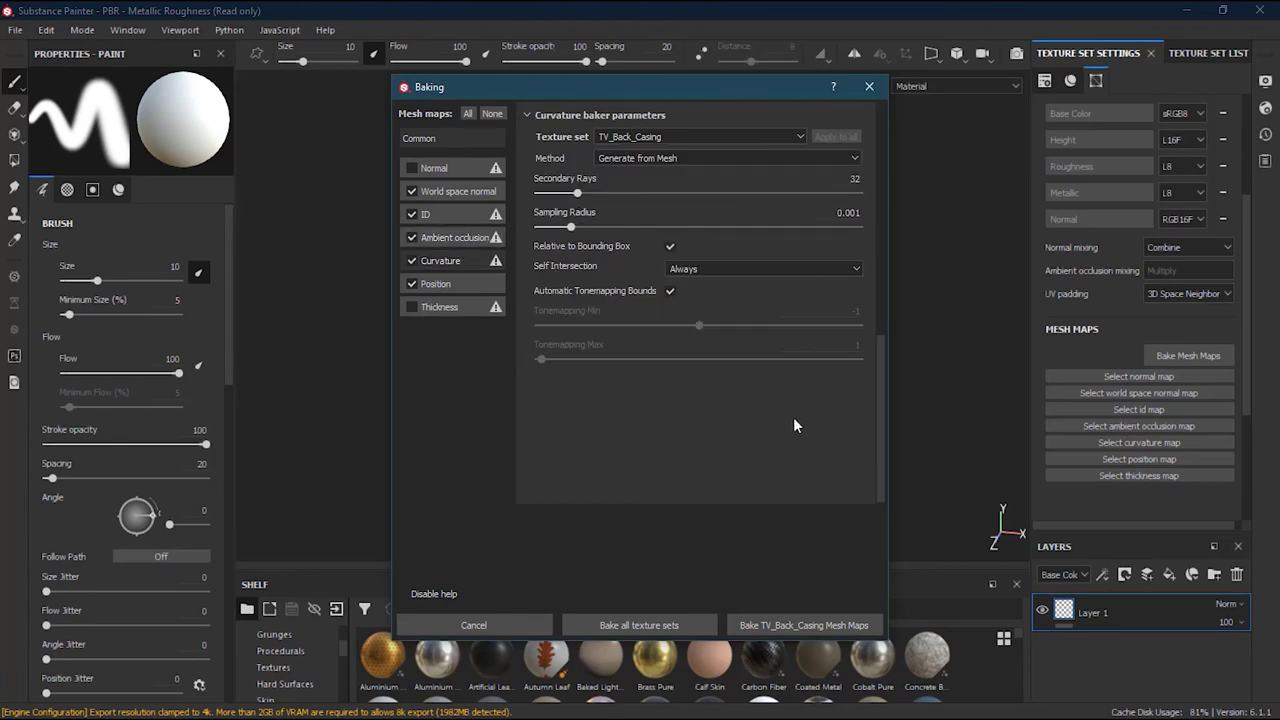
{"action": "left_click", "coordinate": [468, 279]}
Set Ignore Backface to Always in the Ambient occlusion baker for TV_Back_Casing, and check the TV model behind the baking dialog
{"action": "mouse_move", "coordinate": [436, 241]}
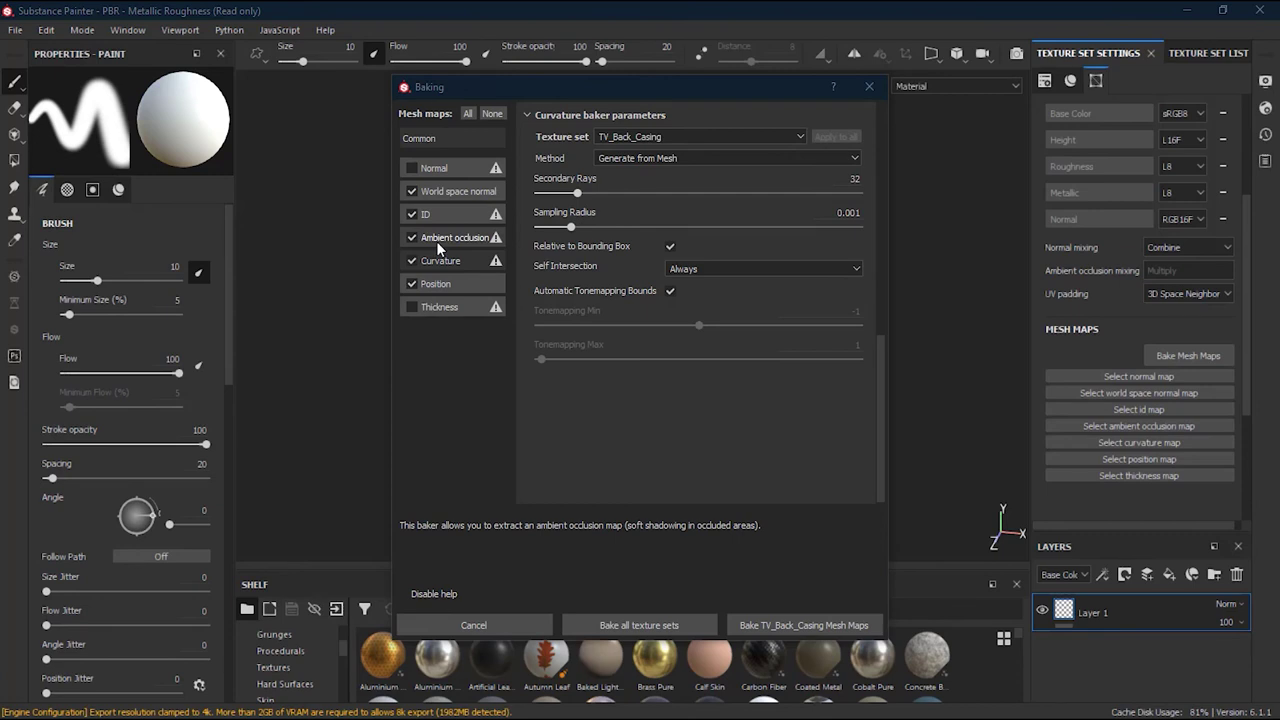
{"action": "left_click", "coordinate": [458, 237]}
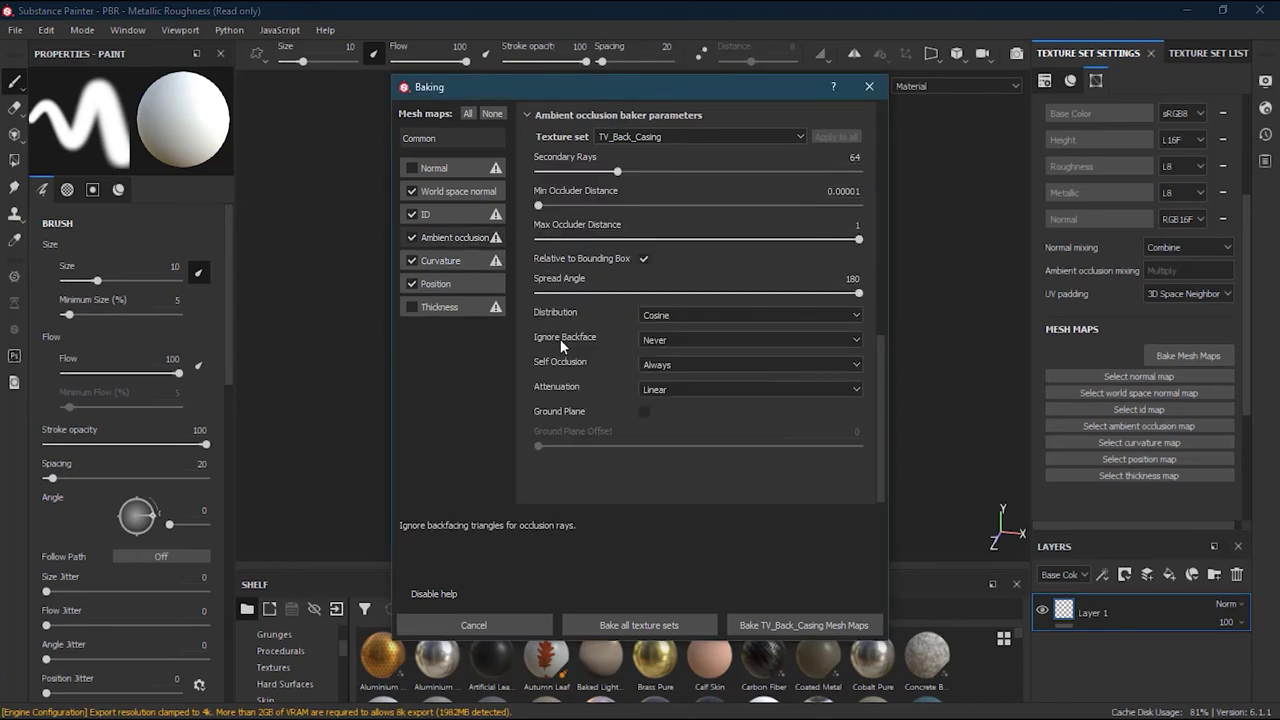
{"action": "left_click", "coordinate": [694, 339]}
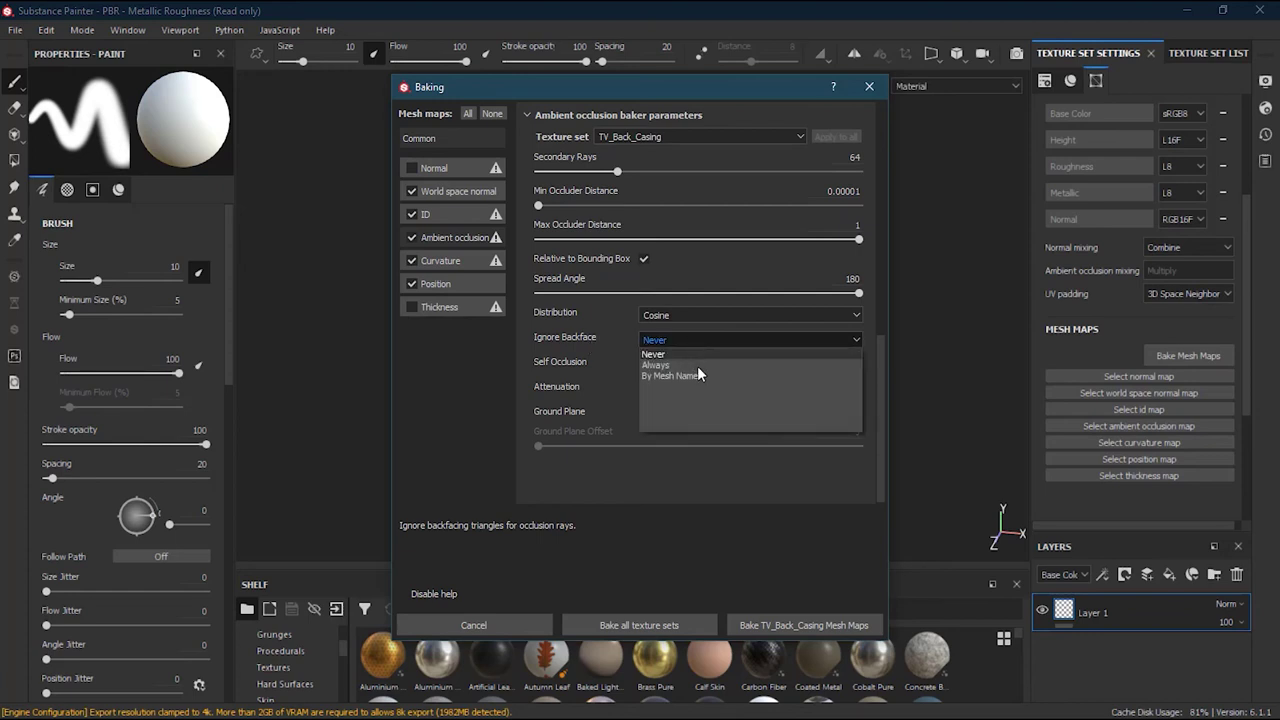
{"action": "left_click", "coordinate": [697, 366]}
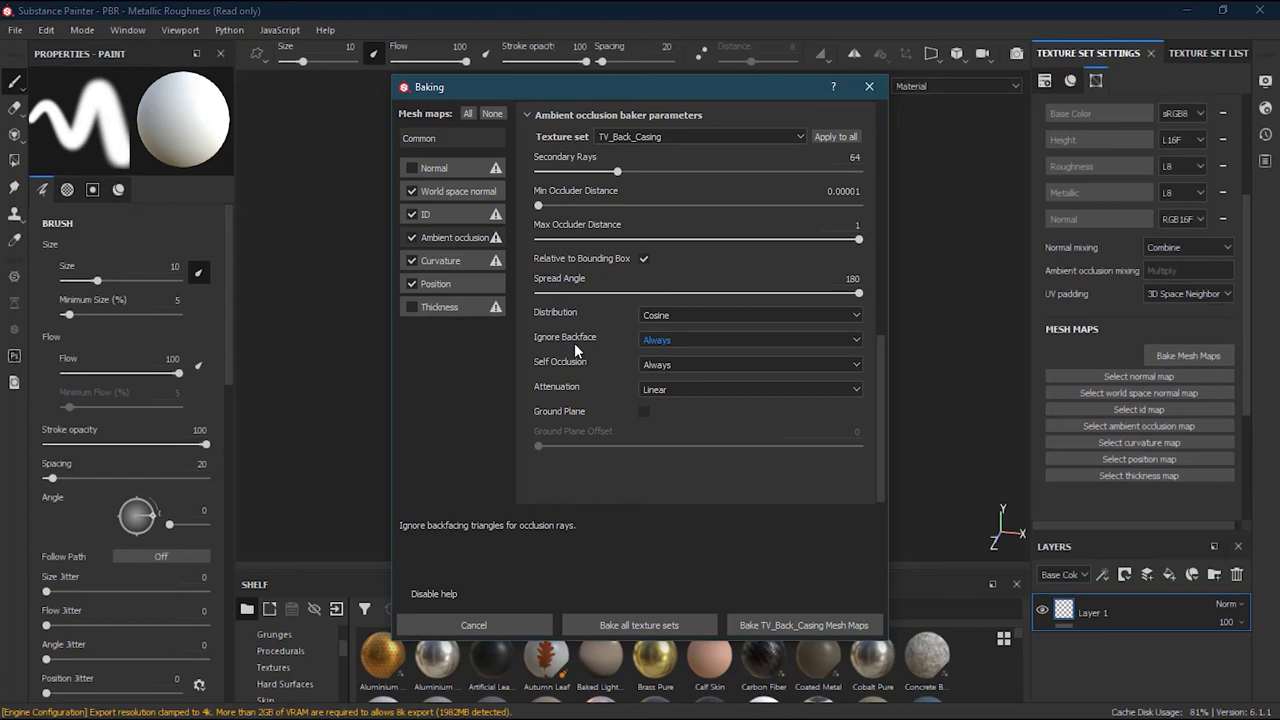
{"action": "left_click_drag", "start_coordinate": [660, 84], "coordinate": [580, 569]}
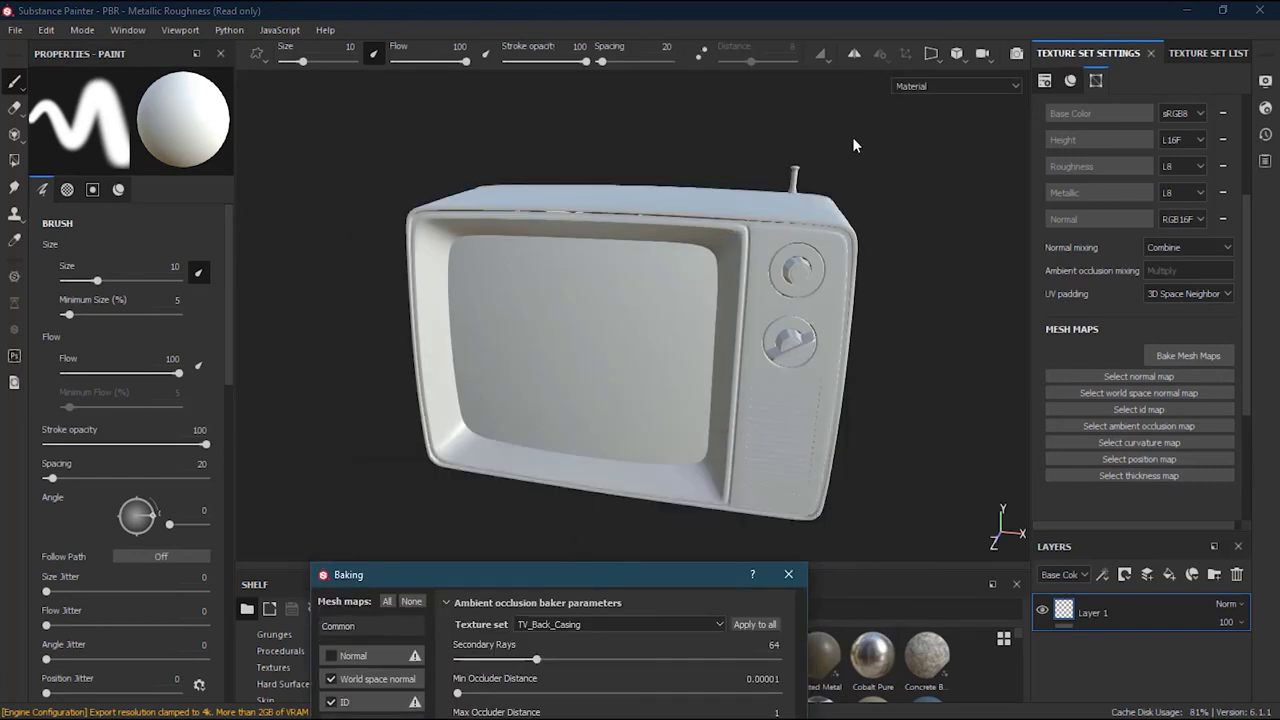
{"action": "left_click_drag", "start_coordinate": [642, 578], "coordinate": [682, 113]}
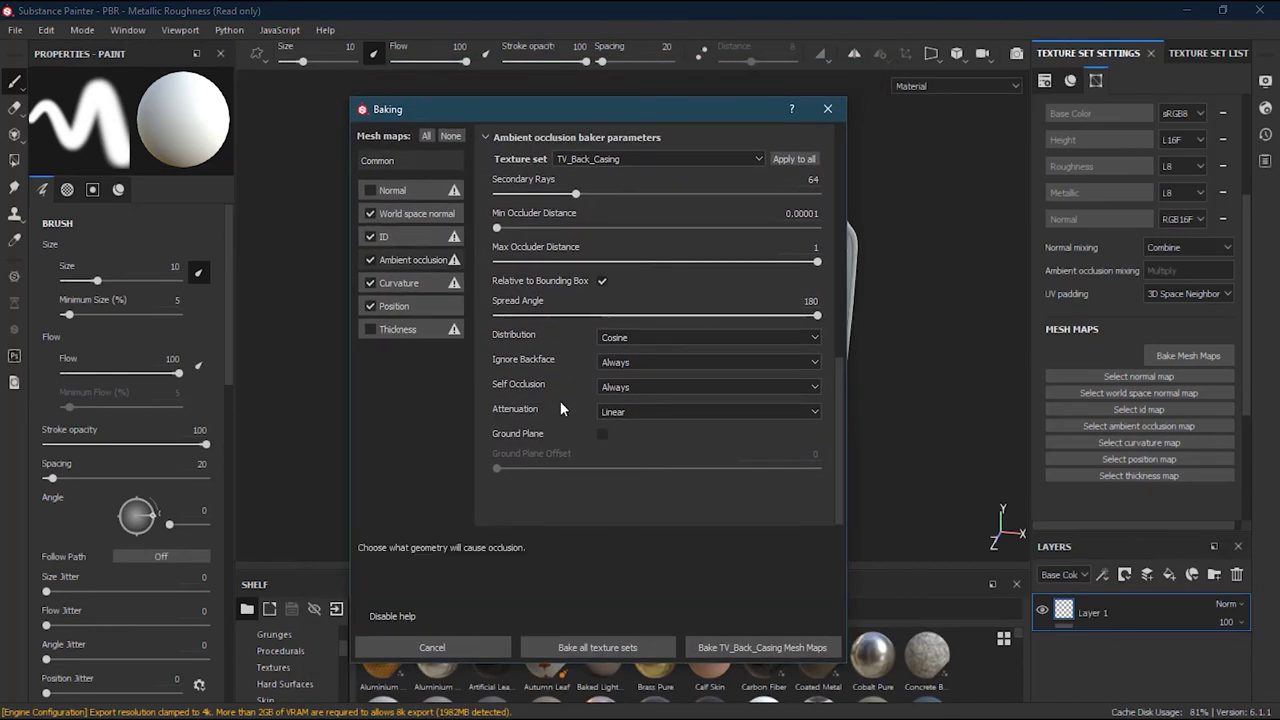
{"action": "mouse_move", "coordinate": [539, 372]}
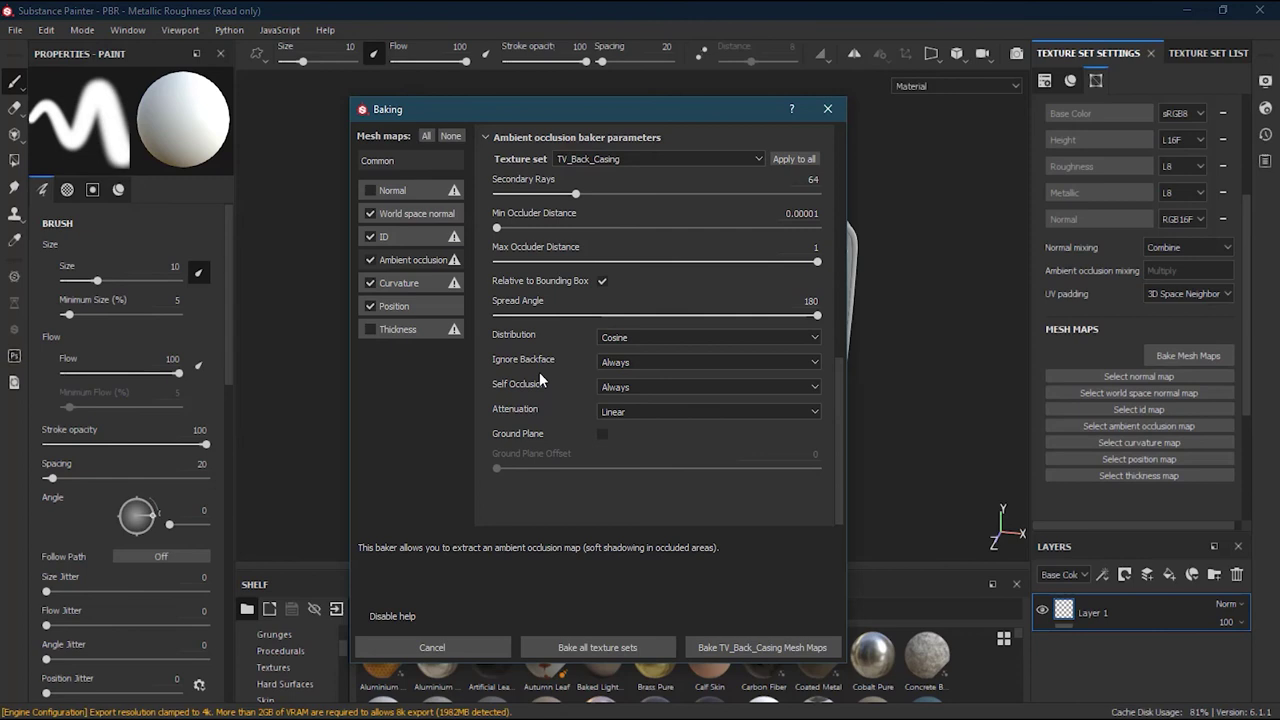
{"action": "left_click", "coordinate": [662, 364]}
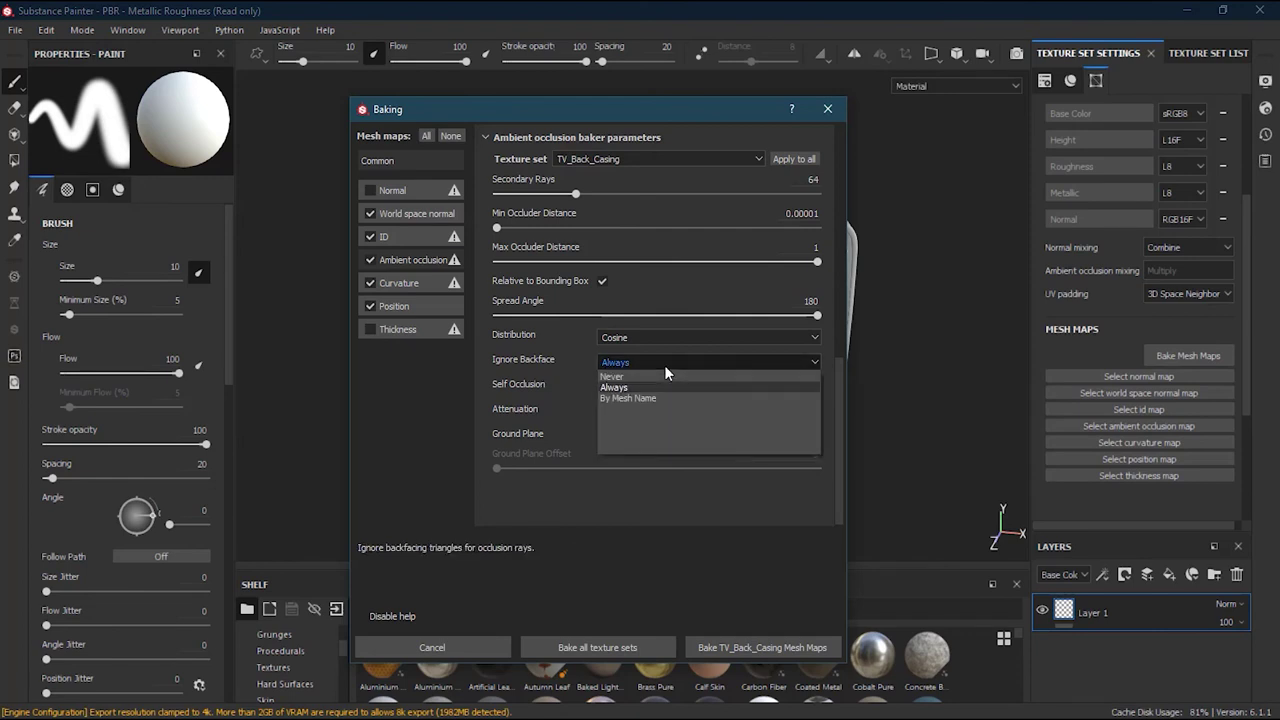
{"action": "left_click", "coordinate": [432, 426]}
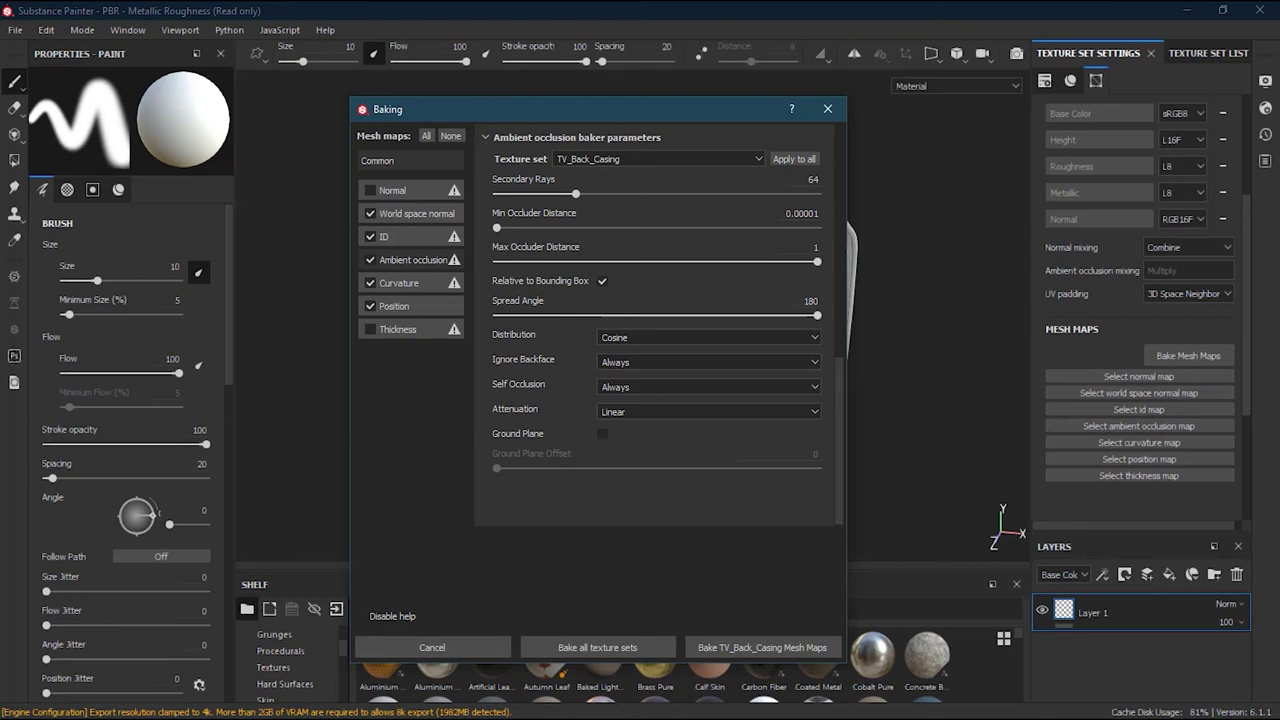
Review the Curvature and Position baker parameters, moving the baking dialog aside to compare them with the TV model
{"action": "left_click", "coordinate": [408, 282]}
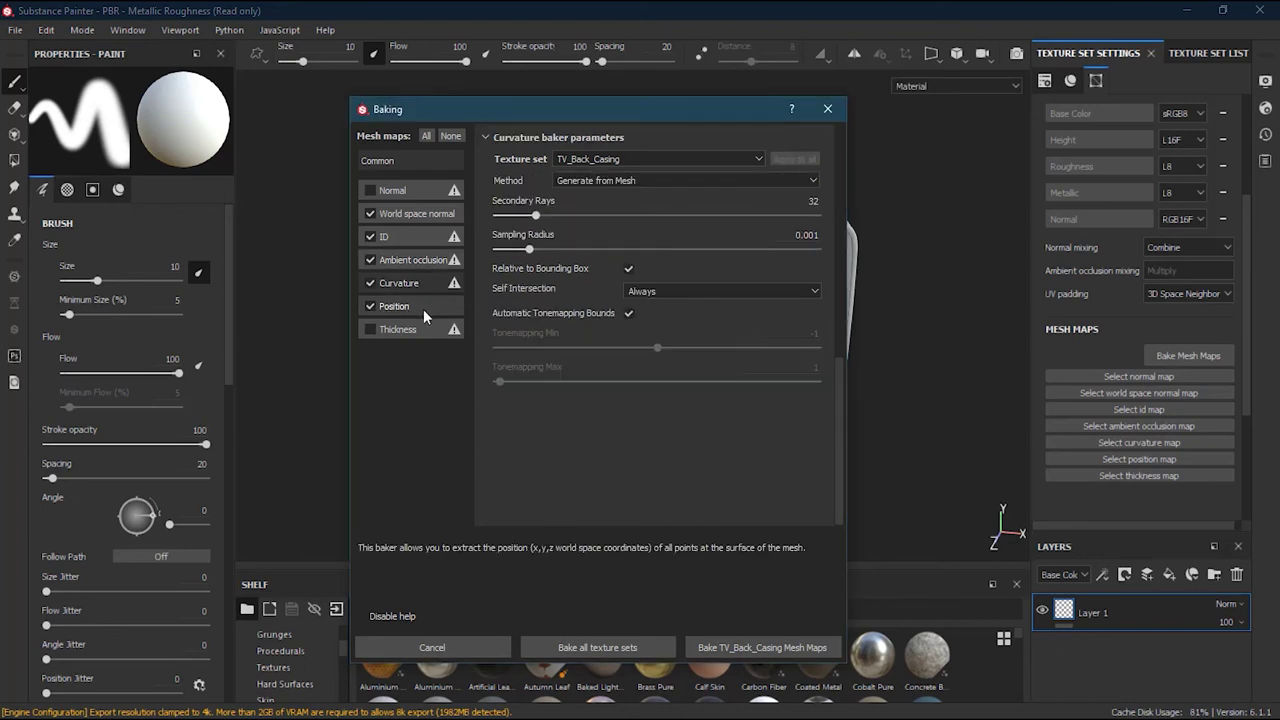
{"action": "left_click", "coordinate": [423, 309]}
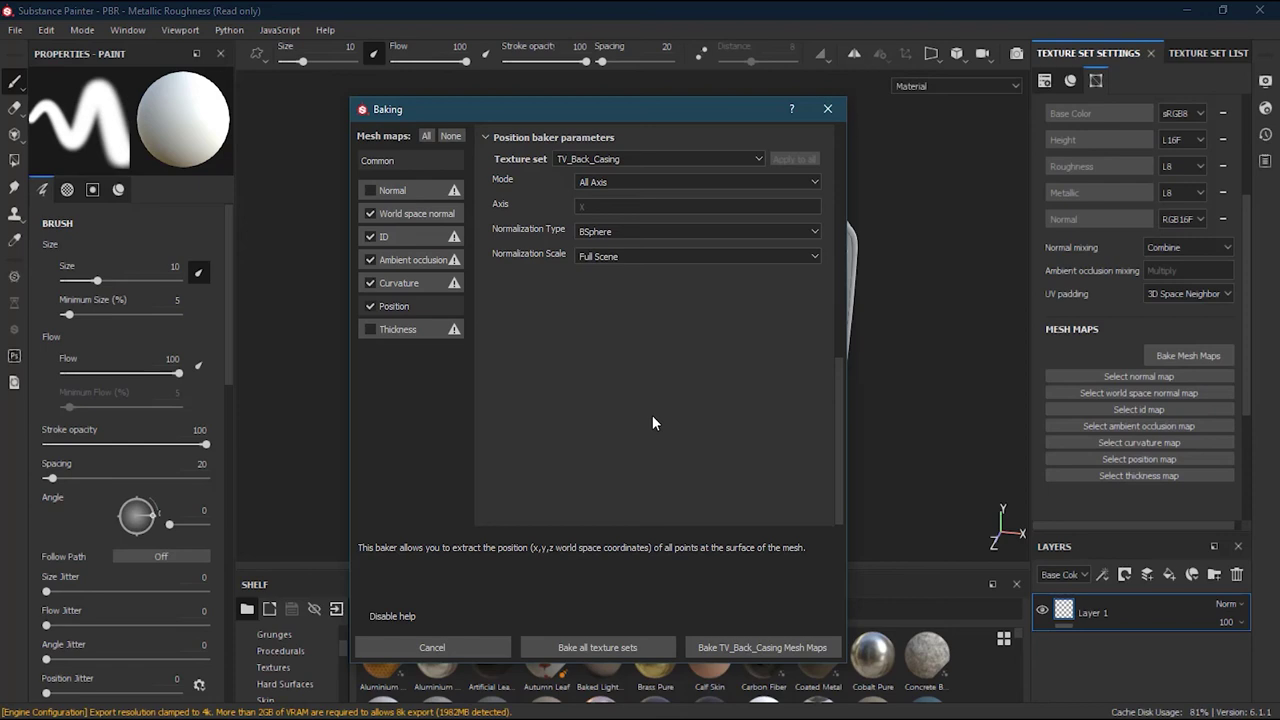
{"action": "left_click_drag", "start_coordinate": [645, 120], "coordinate": [438, 338]}
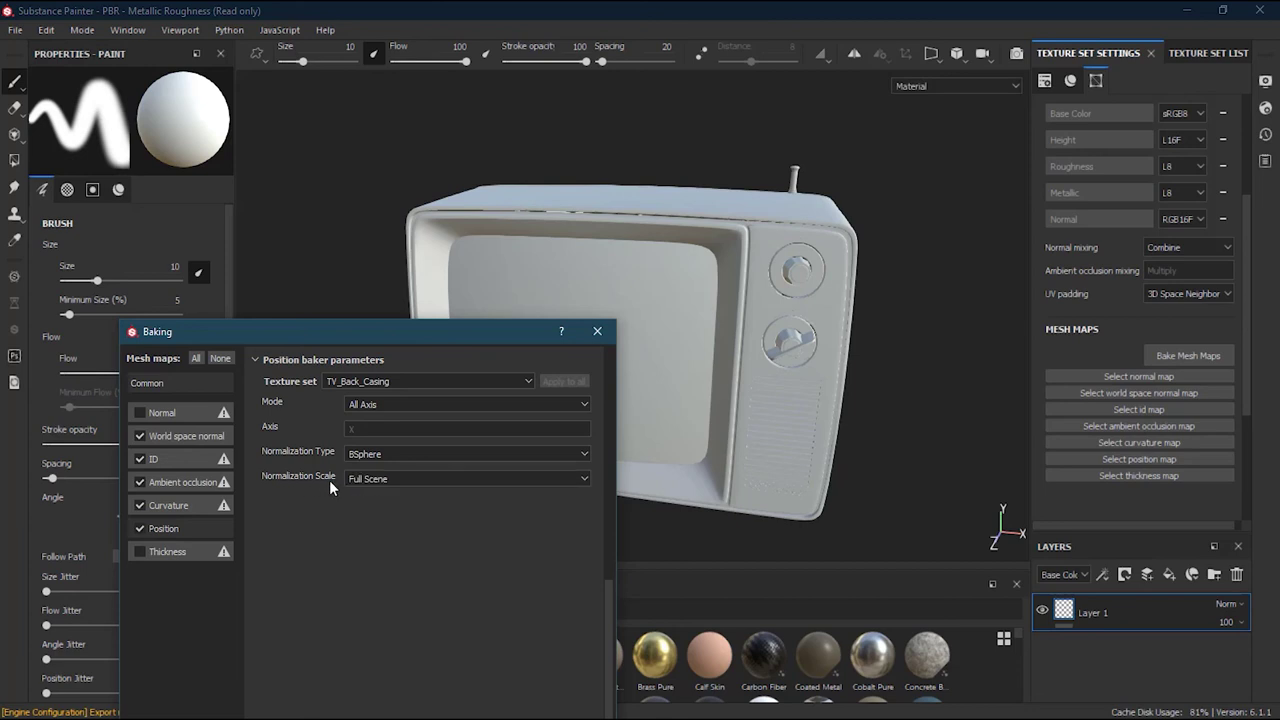
{"action": "left_click_drag", "start_coordinate": [441, 341], "coordinate": [872, 112]}
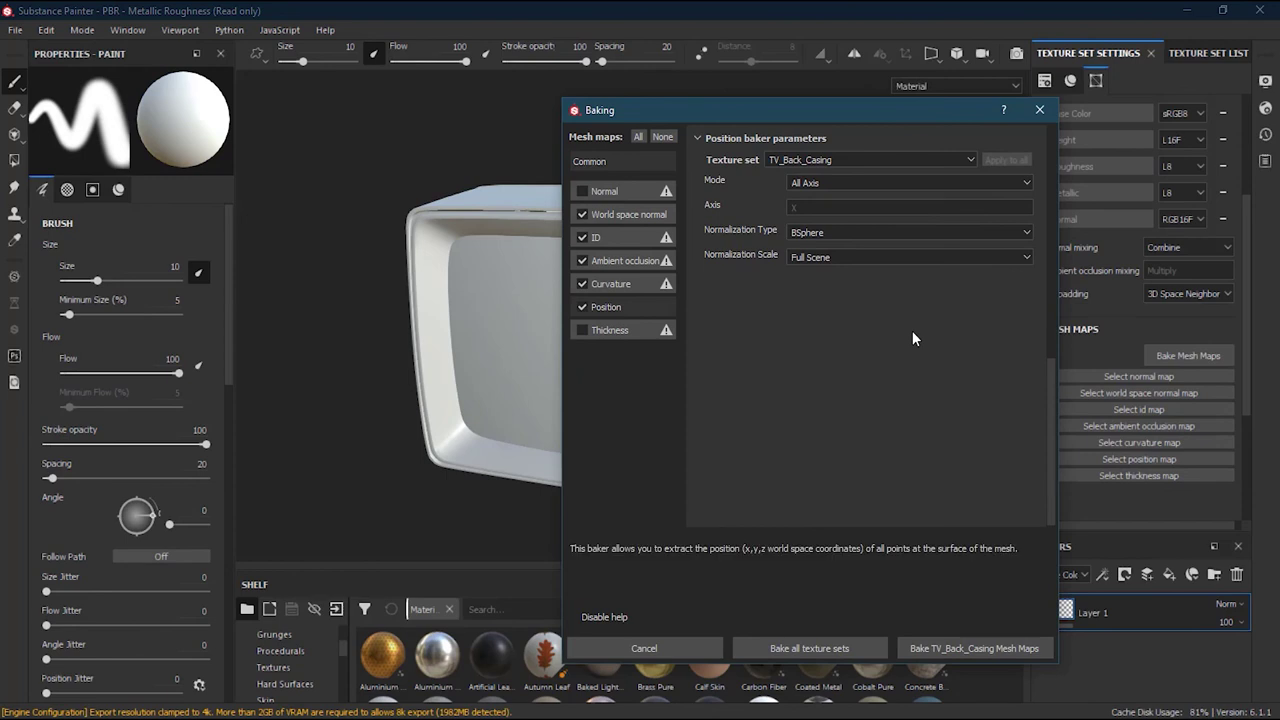
{"action": "left_click_drag", "start_coordinate": [669, 106], "coordinate": [836, 115]}
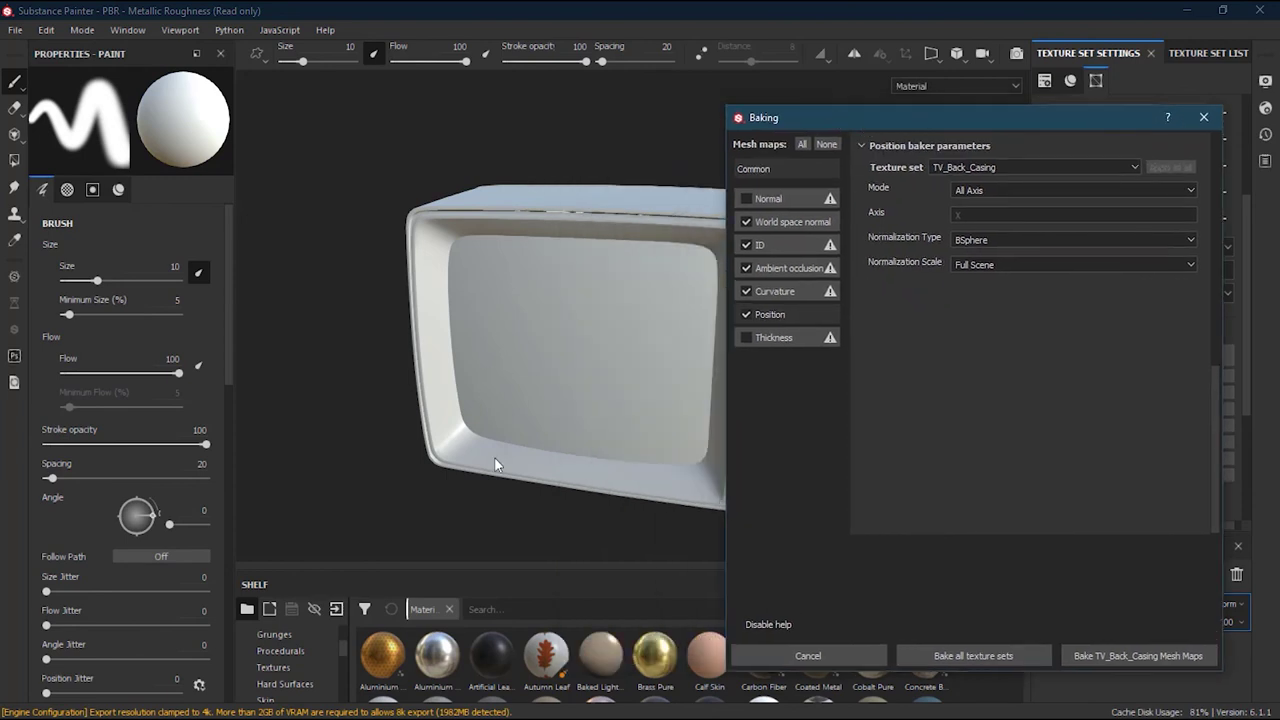
{"action": "left_click_drag", "start_coordinate": [1012, 119], "coordinate": [722, 119]}
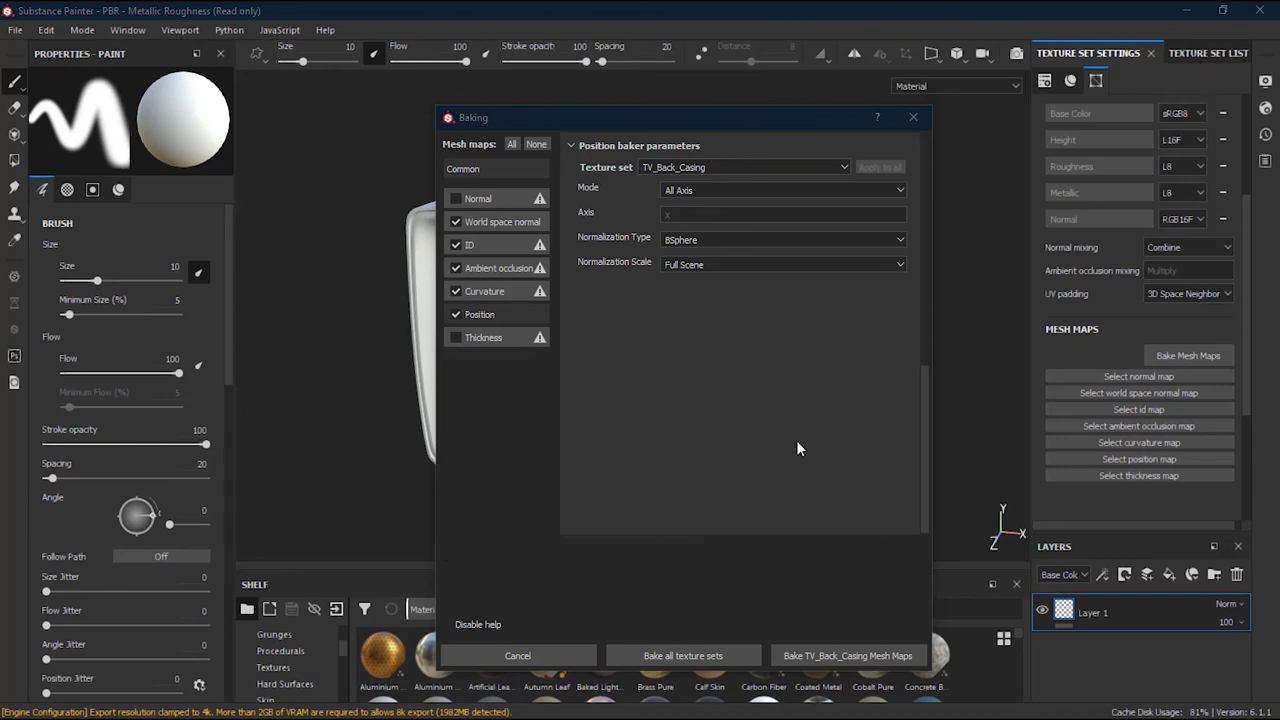
Bake the world space normal, ID, ambient occlusion, curvature and position maps for all texture sets
{"action": "left_click", "coordinate": [811, 660]}
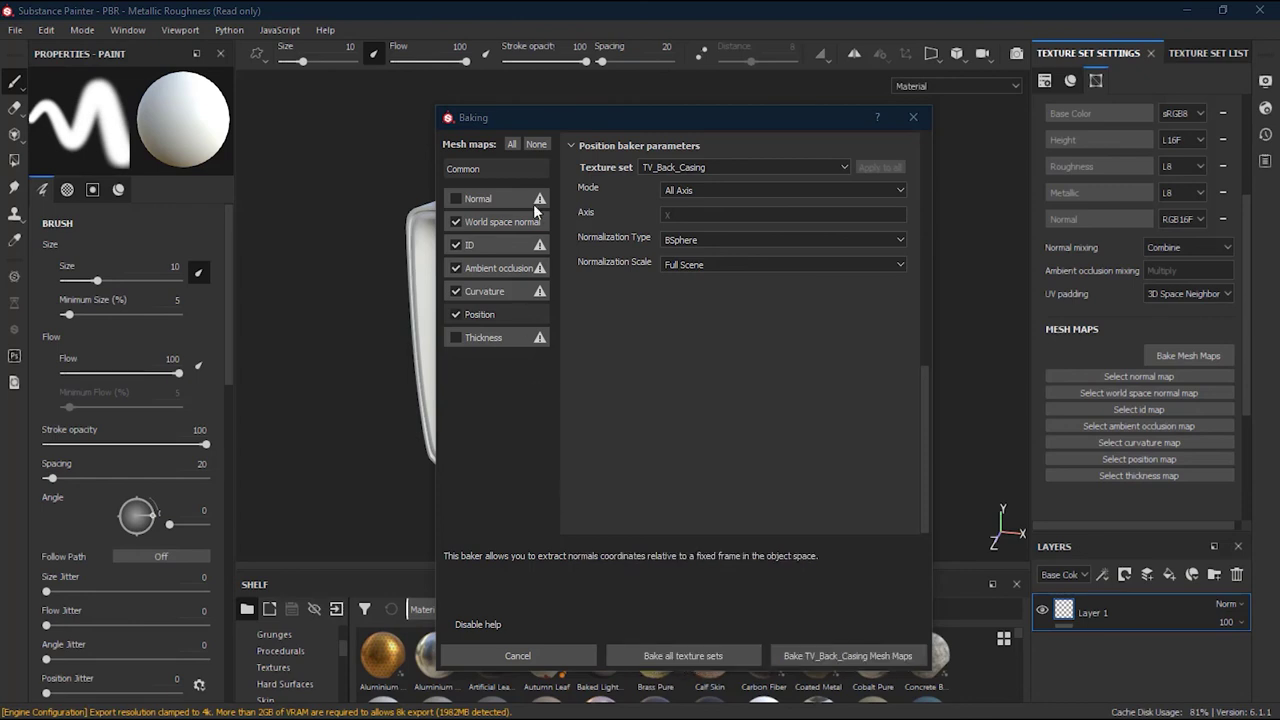
{"action": "left_click", "coordinate": [674, 654]}
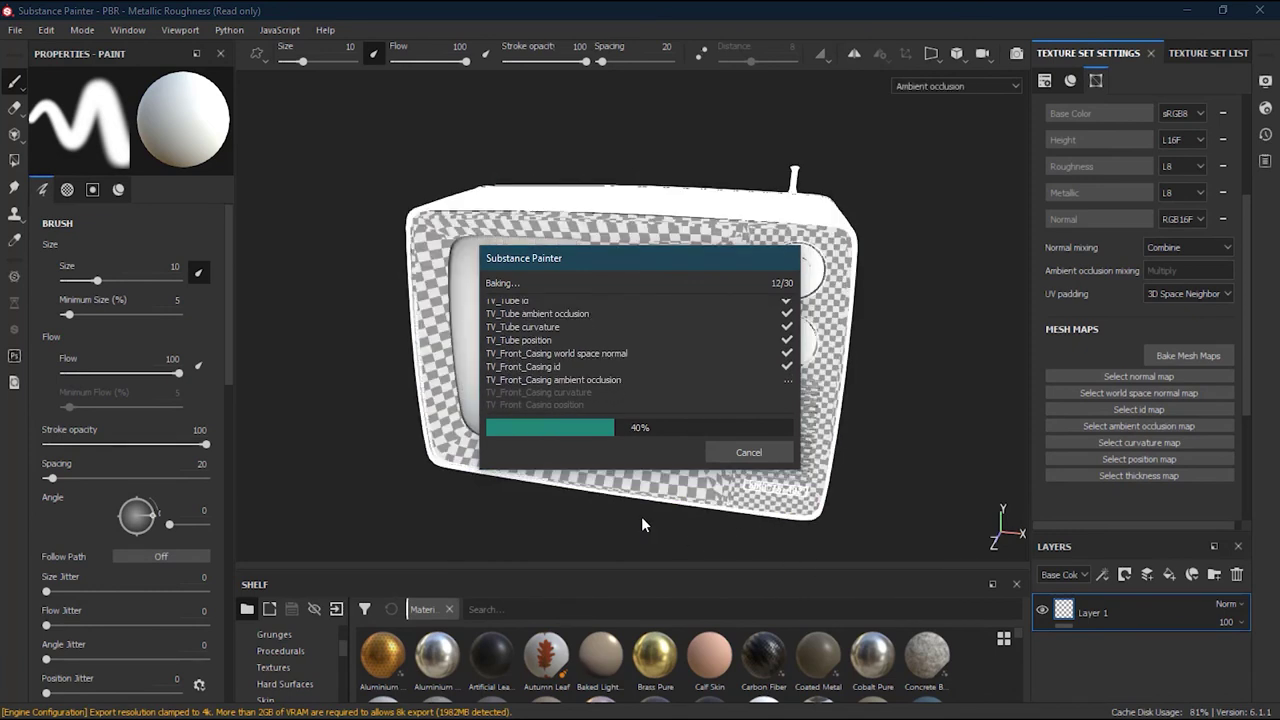
{"action": "left_click_drag", "start_coordinate": [621, 252], "coordinate": [291, 382]}
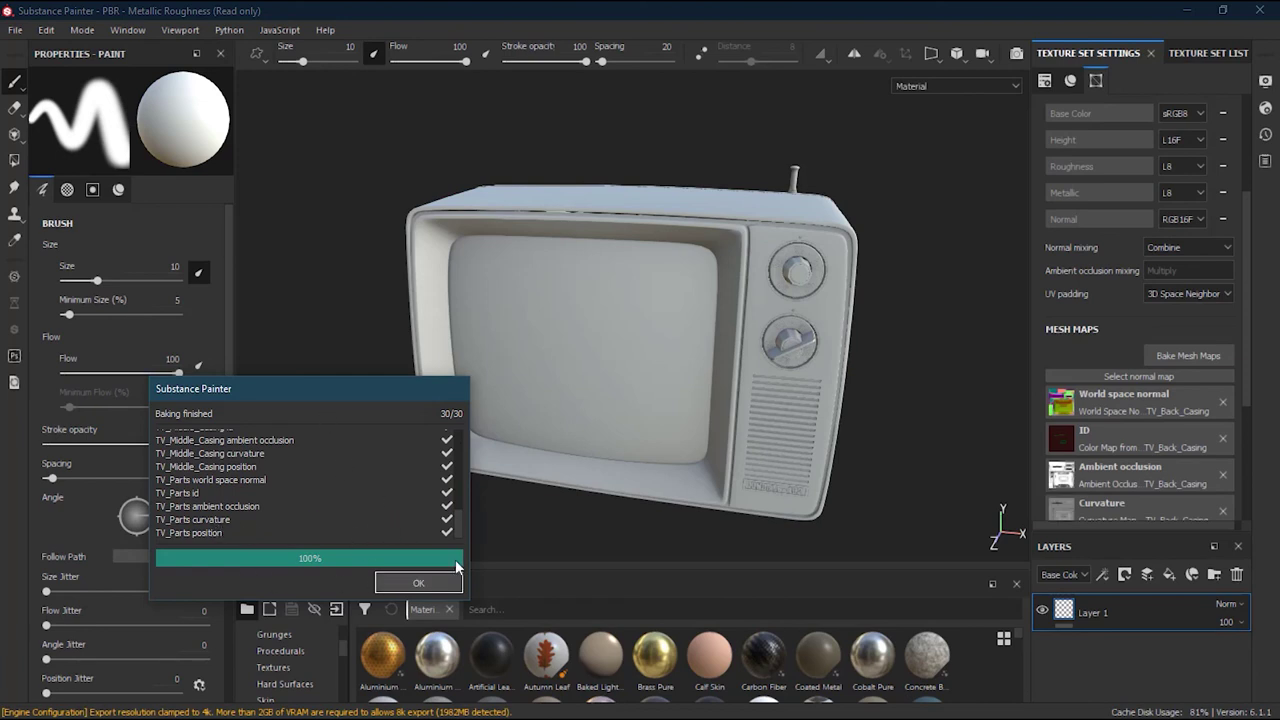
{"action": "left_click", "coordinate": [421, 583]}
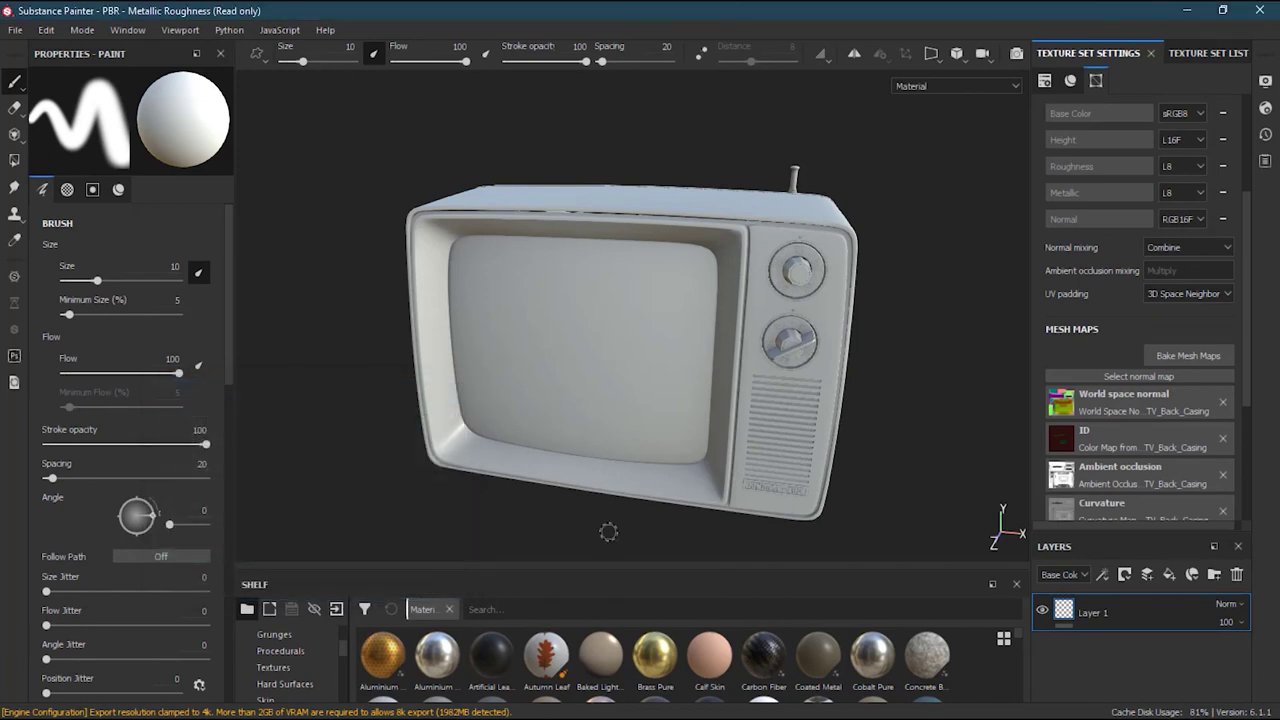
Examine the baked TV model in Material display, and cycle the viewport through single channels including Base Color, Height and Normal+Height+Mesh
{"action": "left_click_drag", "start_coordinate": [922, 192], "coordinate": [909, 400], "text": "alt"}
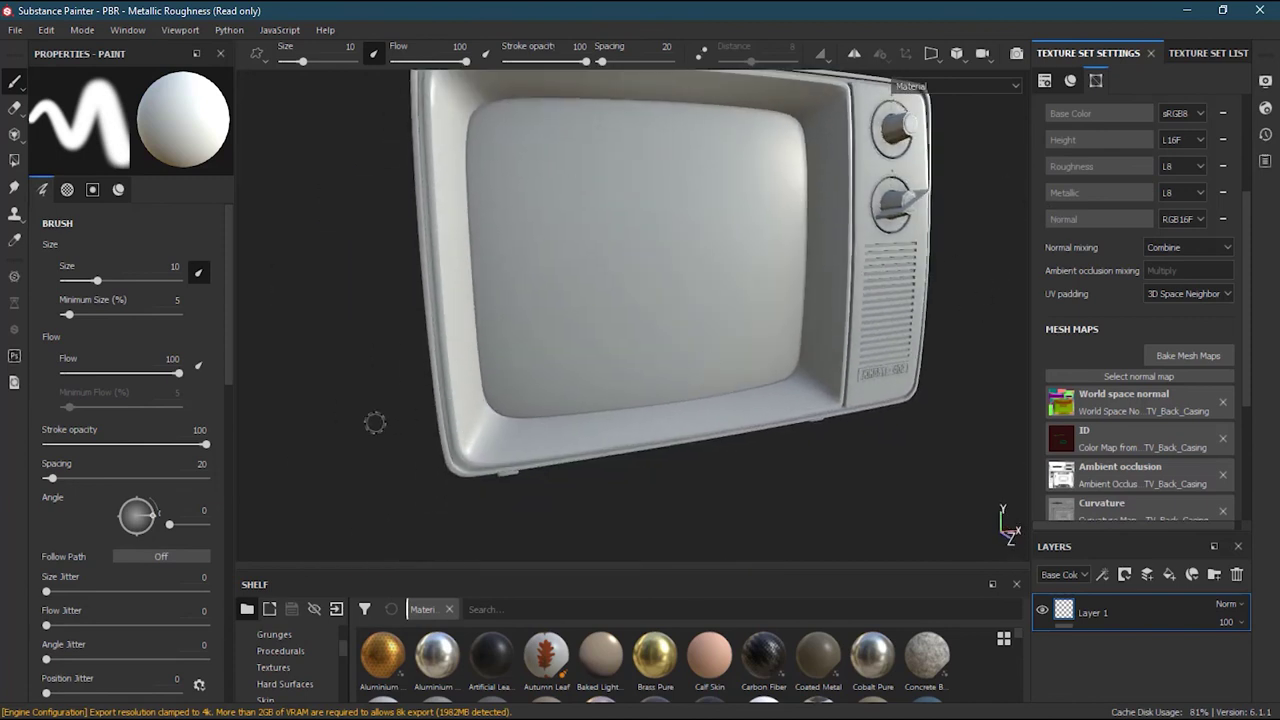
{"action": "left_click_drag", "start_coordinate": [391, 431], "coordinate": [661, 403], "text": "alt"}
{"action": "middle_click_drag", "start_coordinate": [661, 403], "coordinate": [642, 393], "text": "alt"}
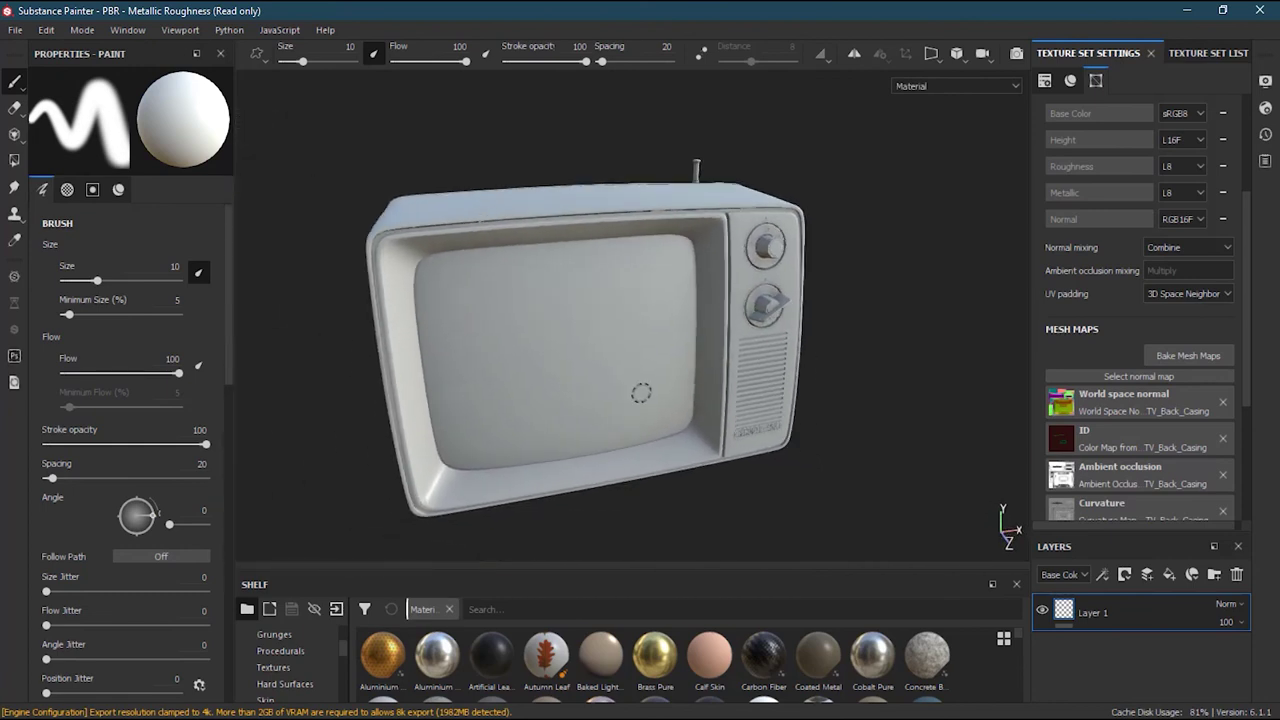
{"action": "key", "text": "b"}
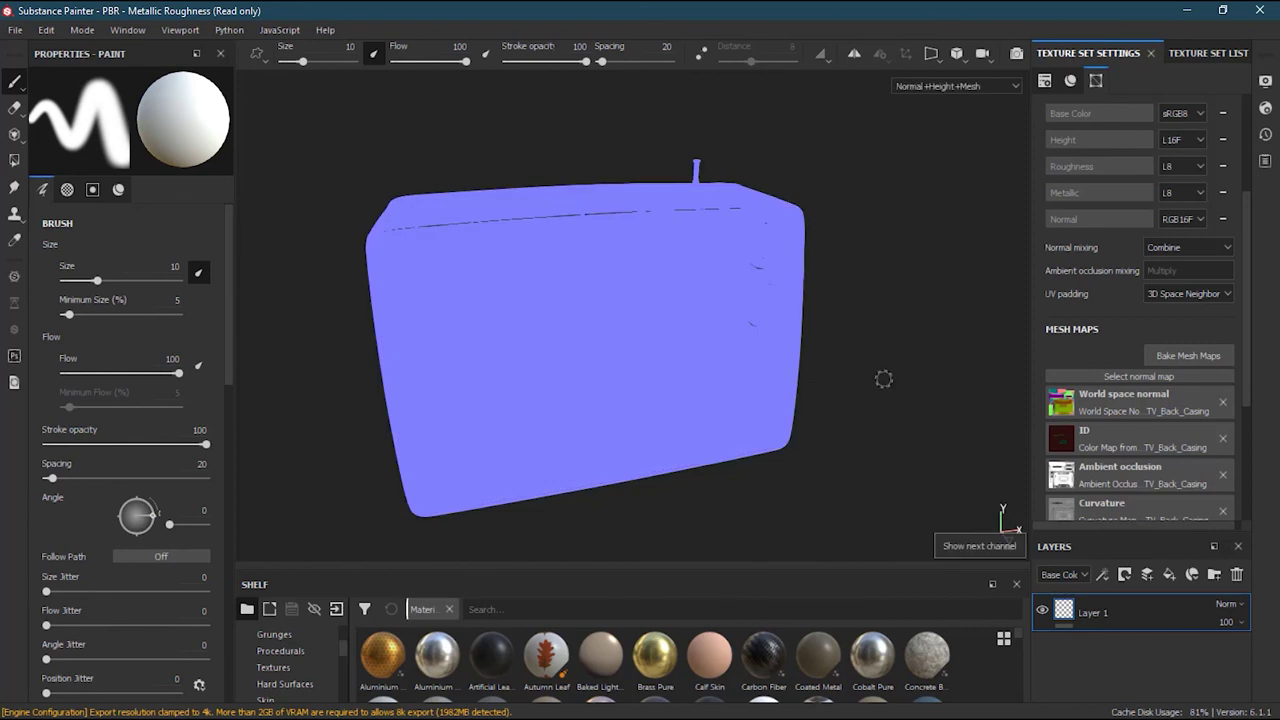
{"action": "key", "text": "b"}
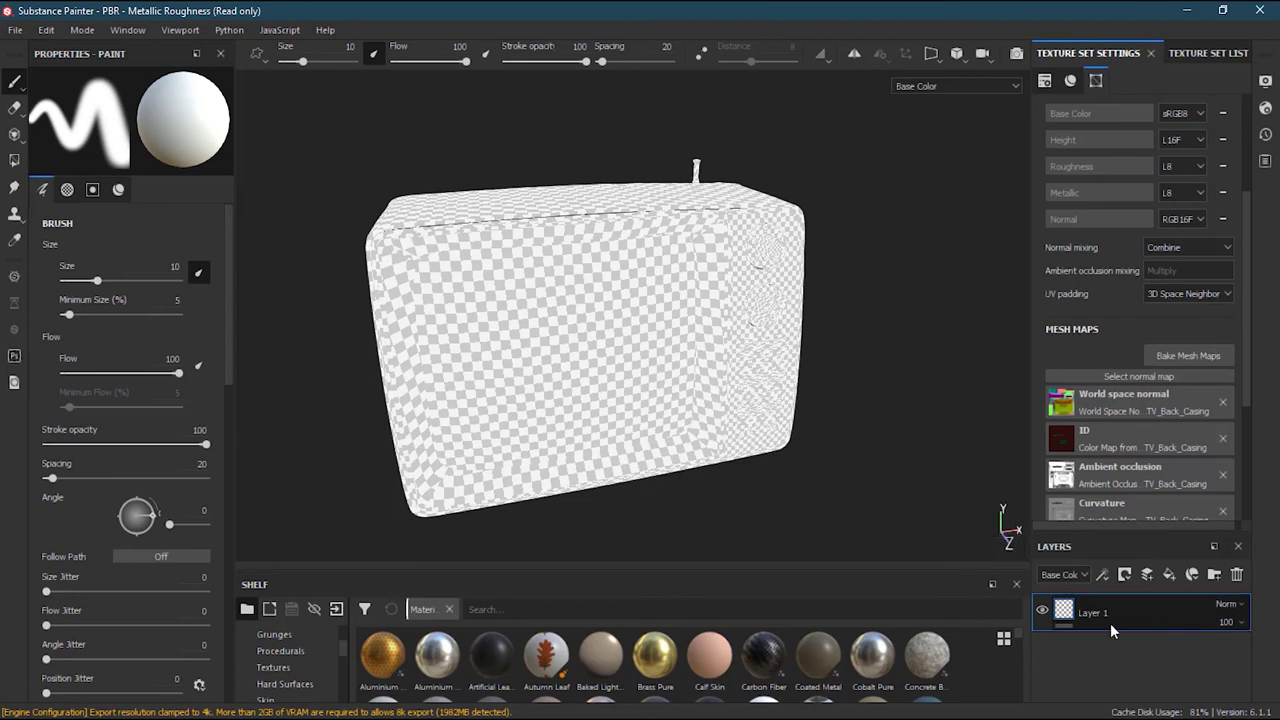
{"action": "key", "text": "b"}
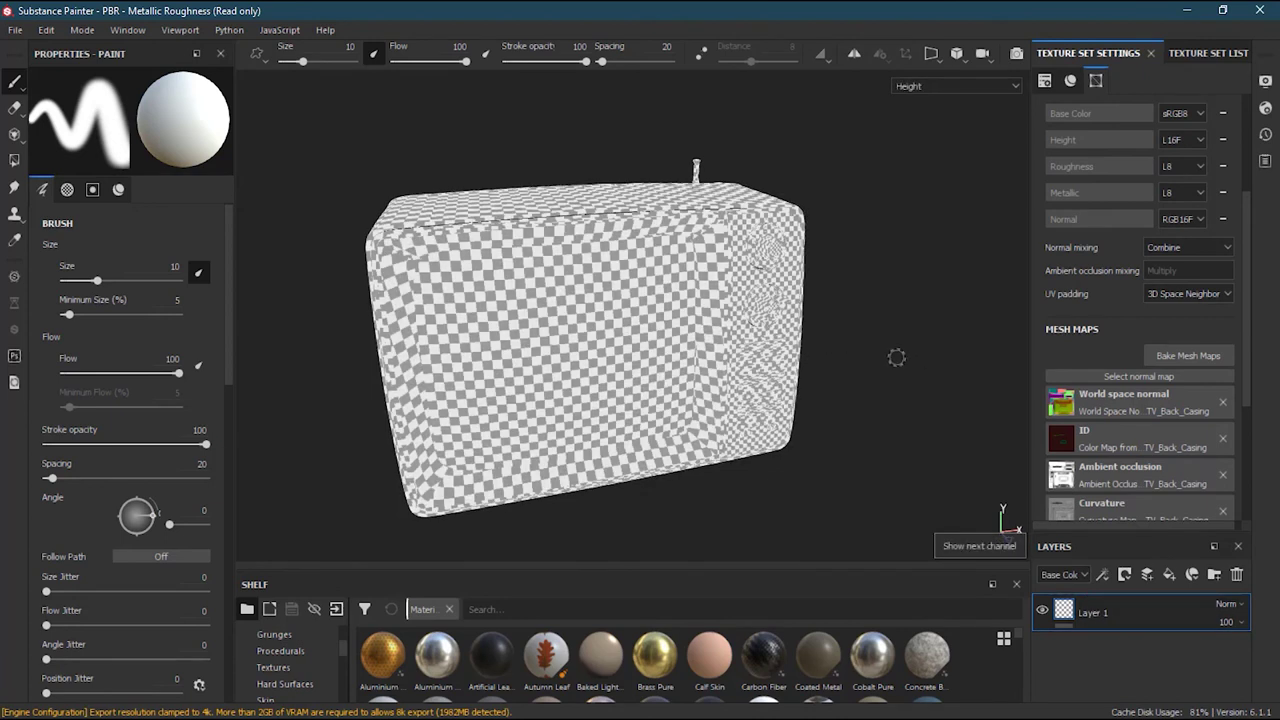
{"action": "key", "text": "b"}
{"action": "key", "text": "b"}
{"action": "key", "text": "b"}
{"action": "key", "text": "b"}
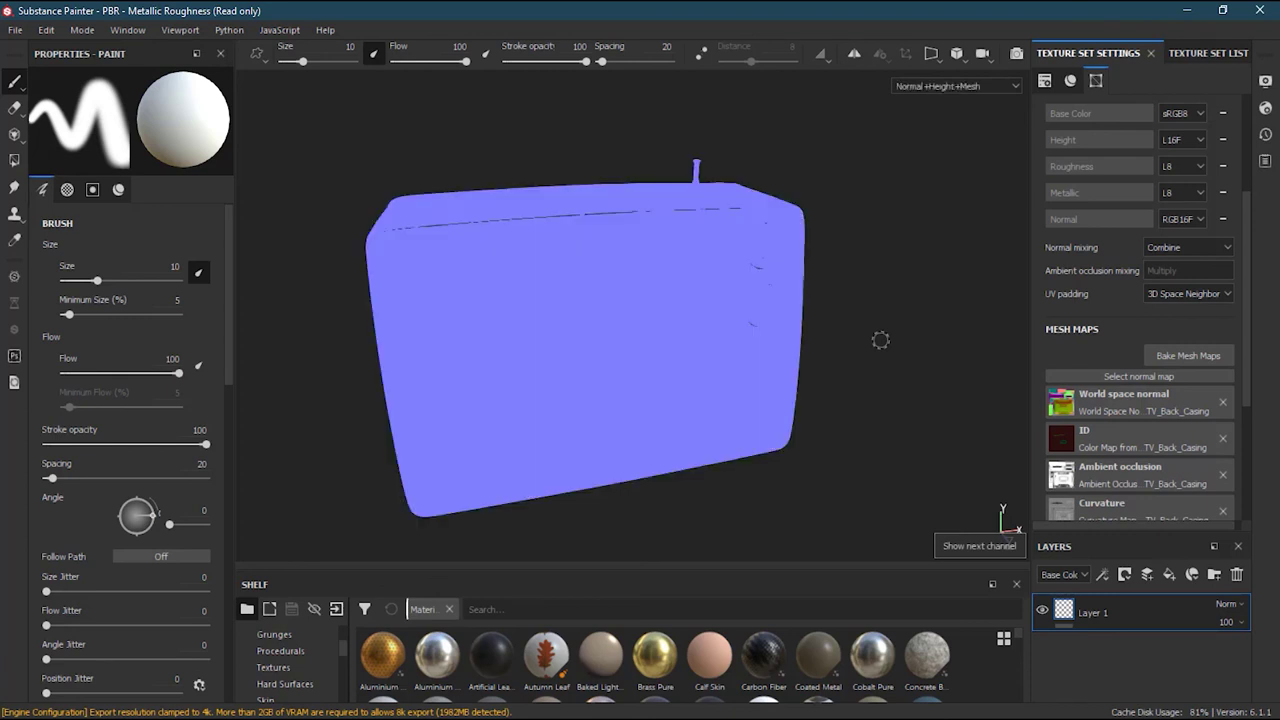
{"action": "key", "text": "b"}
{"action": "key", "text": "b"}
{"action": "key", "text": "b"}
{"action": "key", "text": "b"}
{"action": "key", "text": "b"}
{"action": "key", "text": "b"}
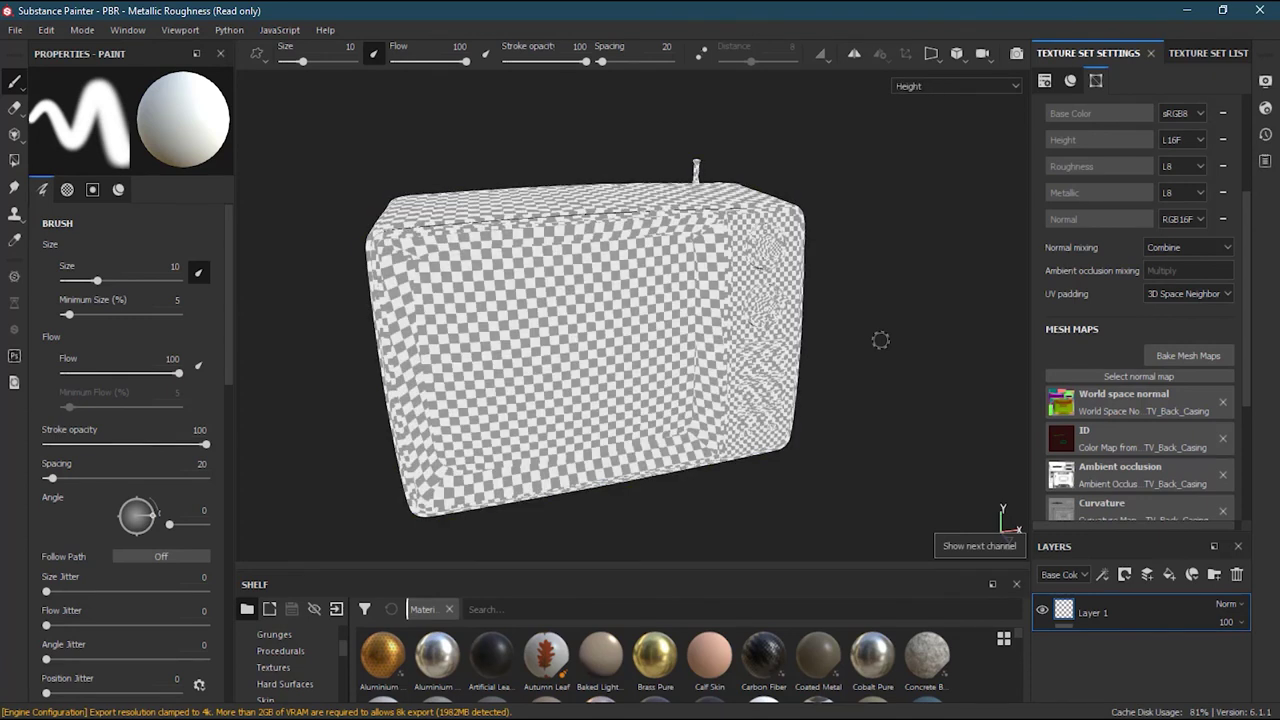
{"action": "key", "text": "b"}
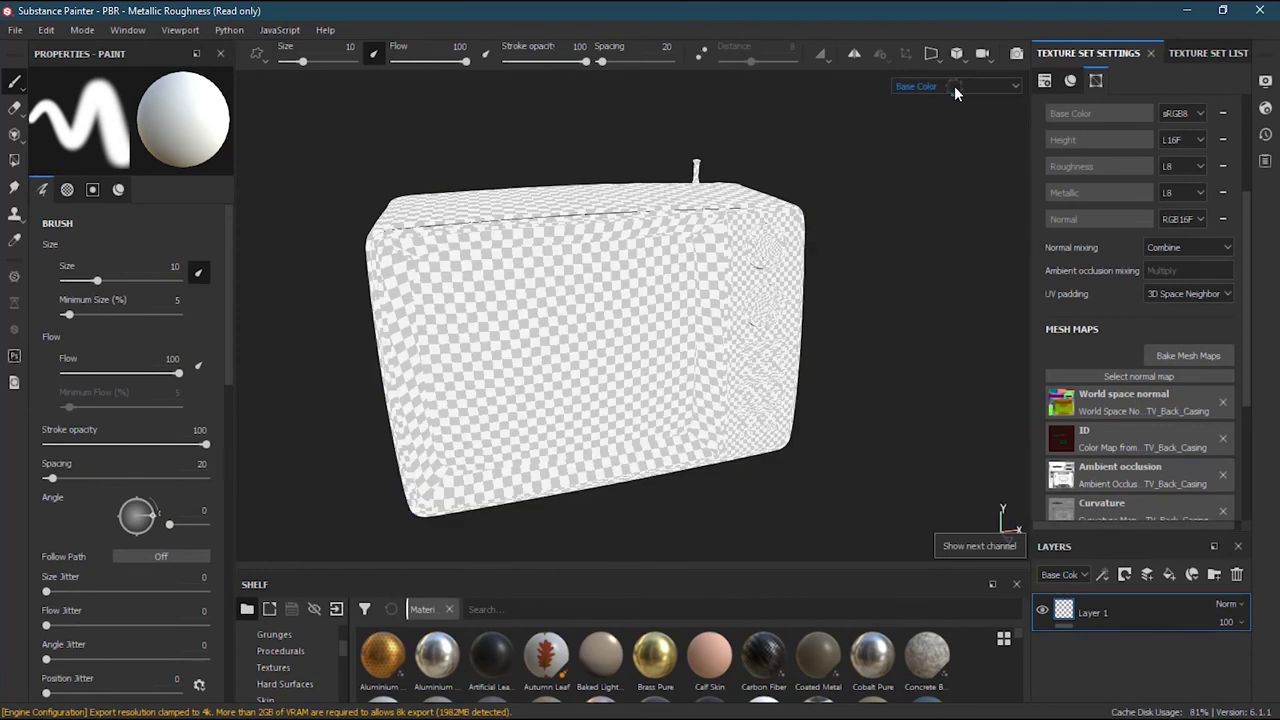
Switch the viewport display to the ID mesh map
{"action": "left_click", "coordinate": [954, 85]}
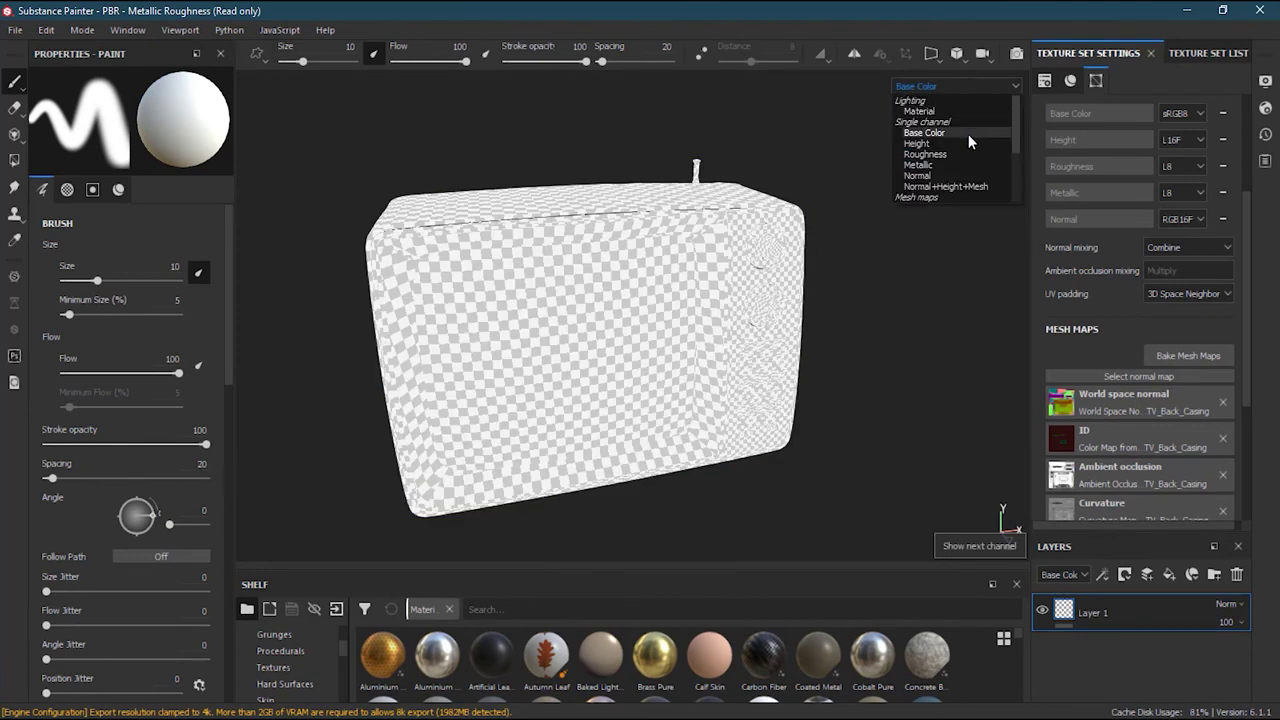
{"action": "scroll", "coordinate": [968, 134], "scroll_direction": "down", "scroll_amount": 2}
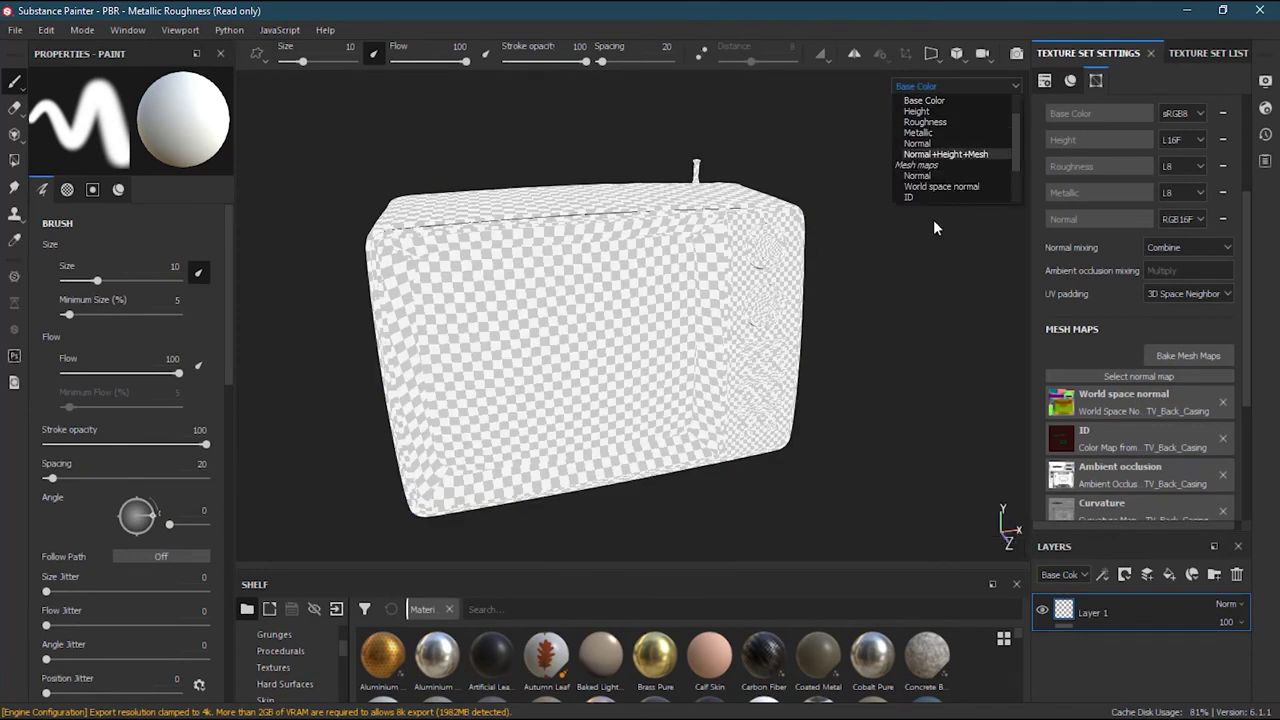
{"action": "left_click", "coordinate": [919, 176]}
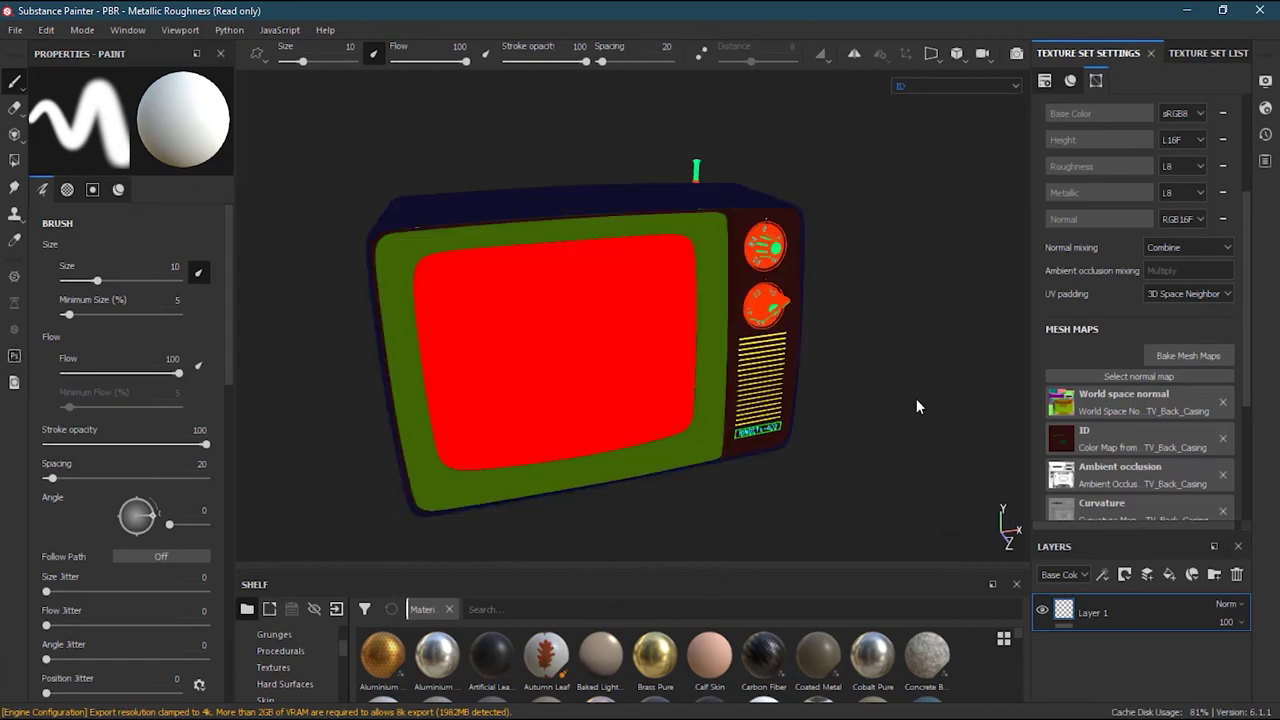
Examine the baked ID colors on the TV's casing, screen, knobs, speaker grille and antenna from several angles
{"action": "left_click_drag", "start_coordinate": [916, 396], "coordinate": [414, 349], "text": "alt"}
{"action": "middle_click_drag", "start_coordinate": [414, 349], "coordinate": [576, 270], "text": "alt"}
{"action": "left_click_drag", "start_coordinate": [576, 270], "coordinate": [543, 420], "text": "alt"}
{"action": "left_click_drag", "start_coordinate": [932, 357], "coordinate": [675, 385], "text": "alt"}
{"action": "right_click_drag", "start_coordinate": [675, 385], "coordinate": [1157, 313], "text": "alt"}
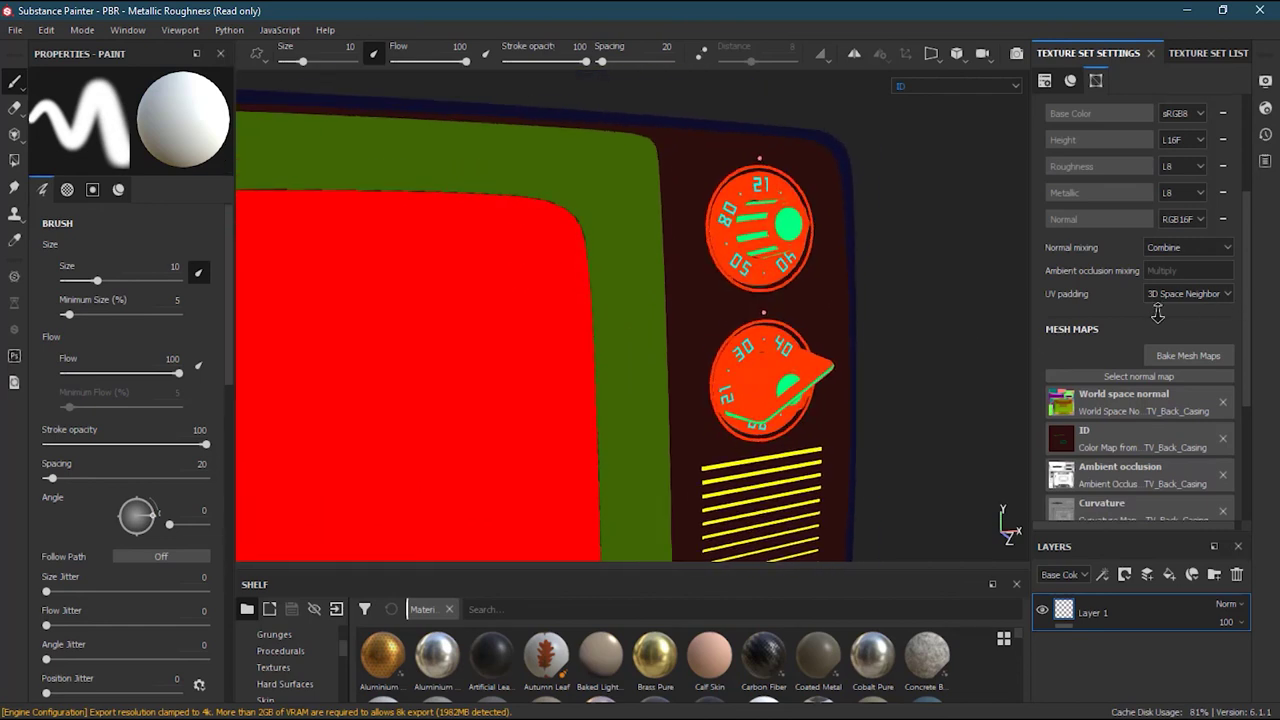
{"action": "left_click_drag", "start_coordinate": [890, 380], "coordinate": [805, 395], "text": "alt"}
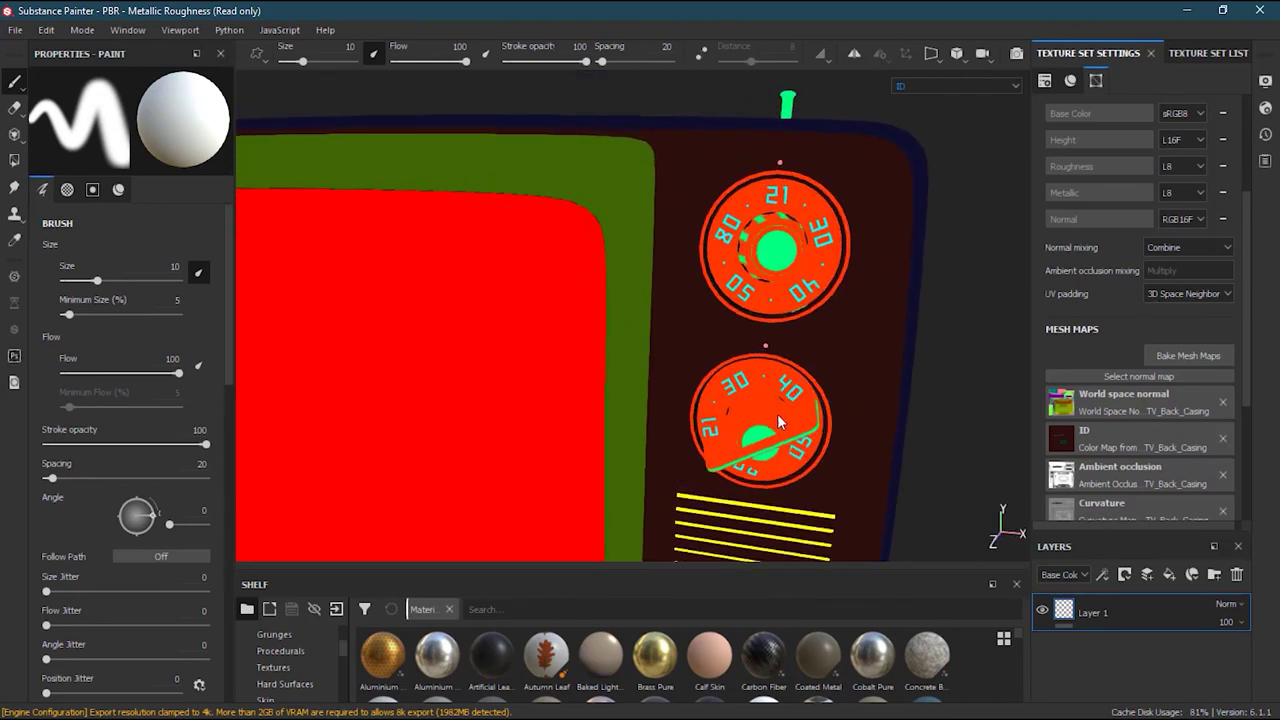
{"action": "right_click_drag", "start_coordinate": [870, 328], "coordinate": [474, 391], "text": "alt"}
{"action": "left_click_drag", "start_coordinate": [474, 391], "coordinate": [691, 371], "text": "alt"}
{"action": "right_click_drag", "start_coordinate": [691, 371], "coordinate": [737, 360], "text": "alt"}
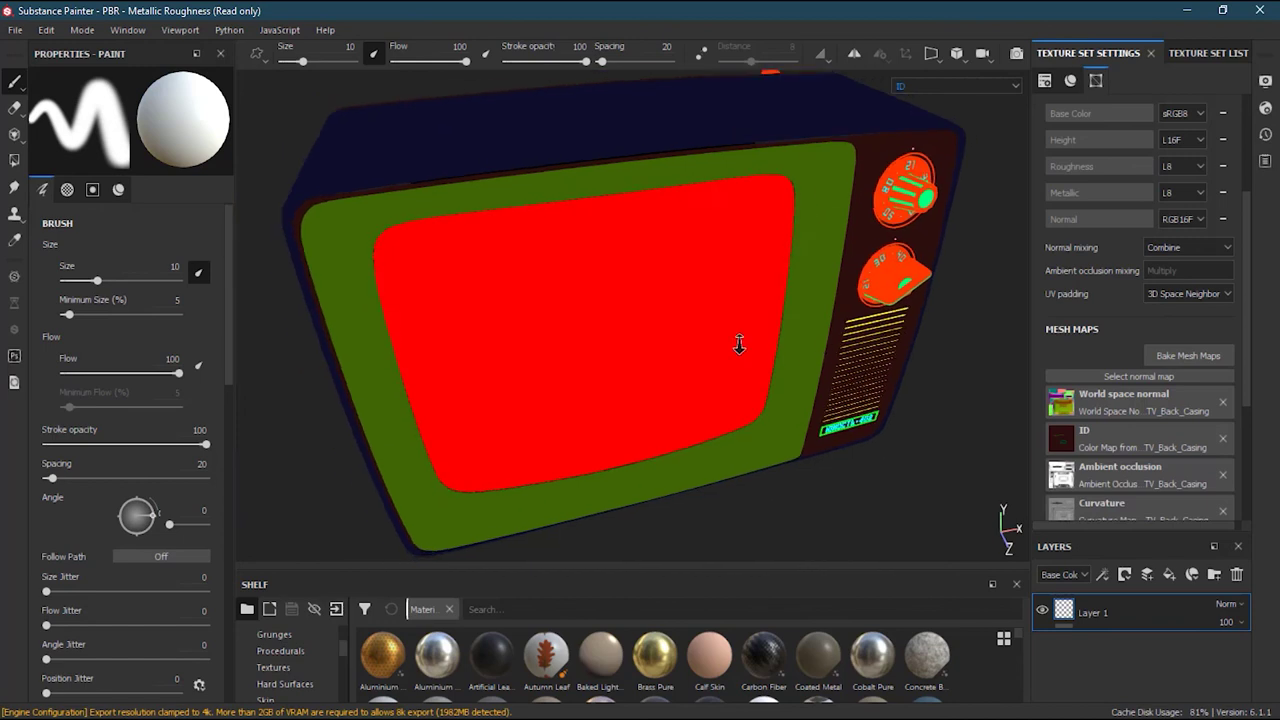
{"action": "left_click_drag", "start_coordinate": [737, 360], "coordinate": [718, 422], "text": "alt"}
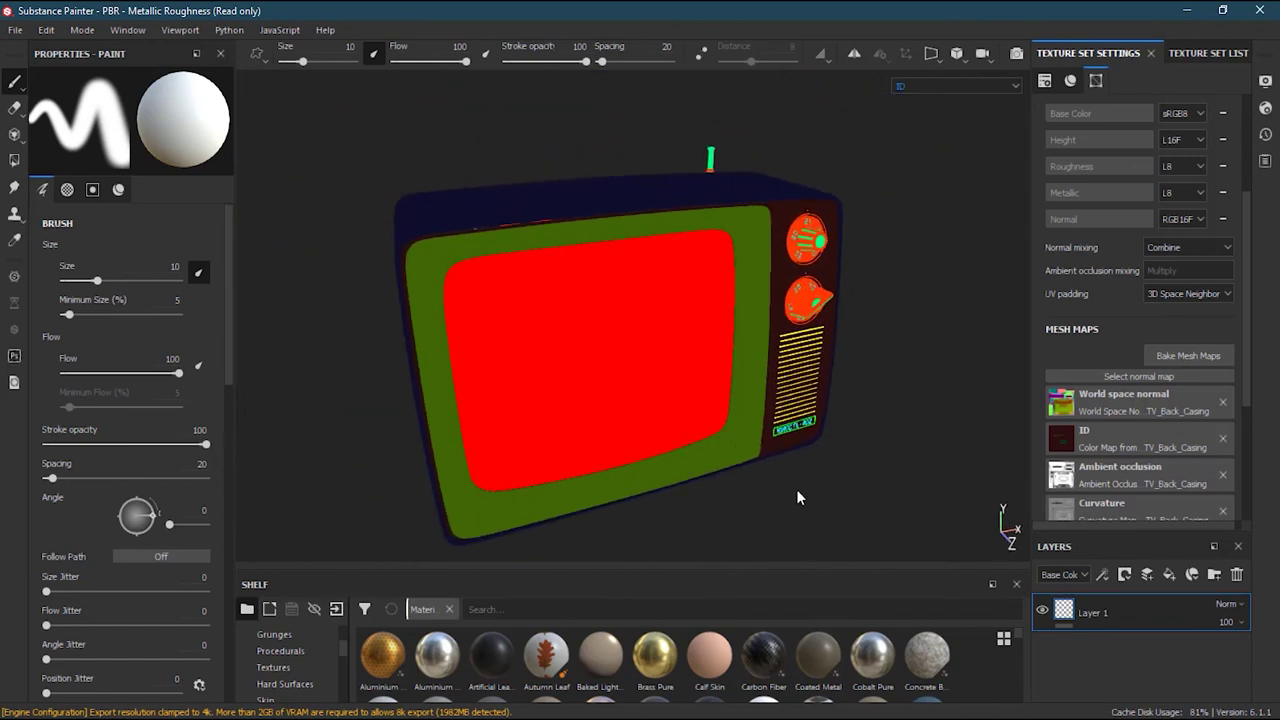